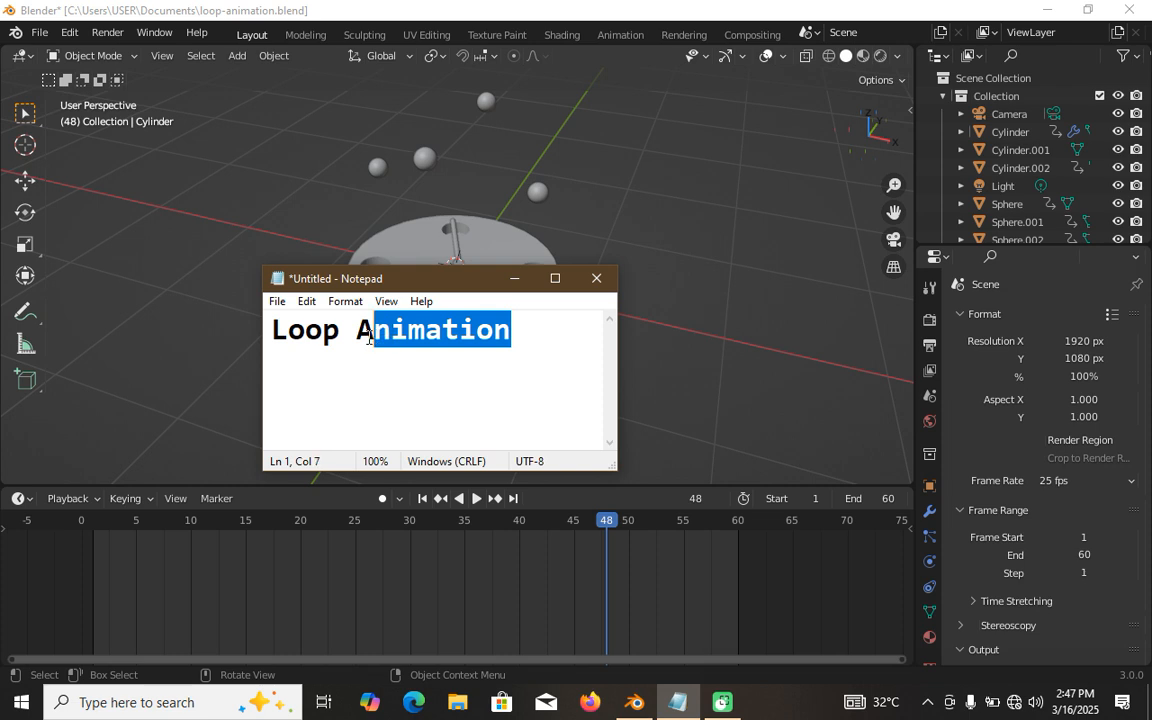
Step: Add a second line reading "on Blender" below "Loop Animation" in the Notepad note
left_click(517, 329)
key("Return")
type("on b")
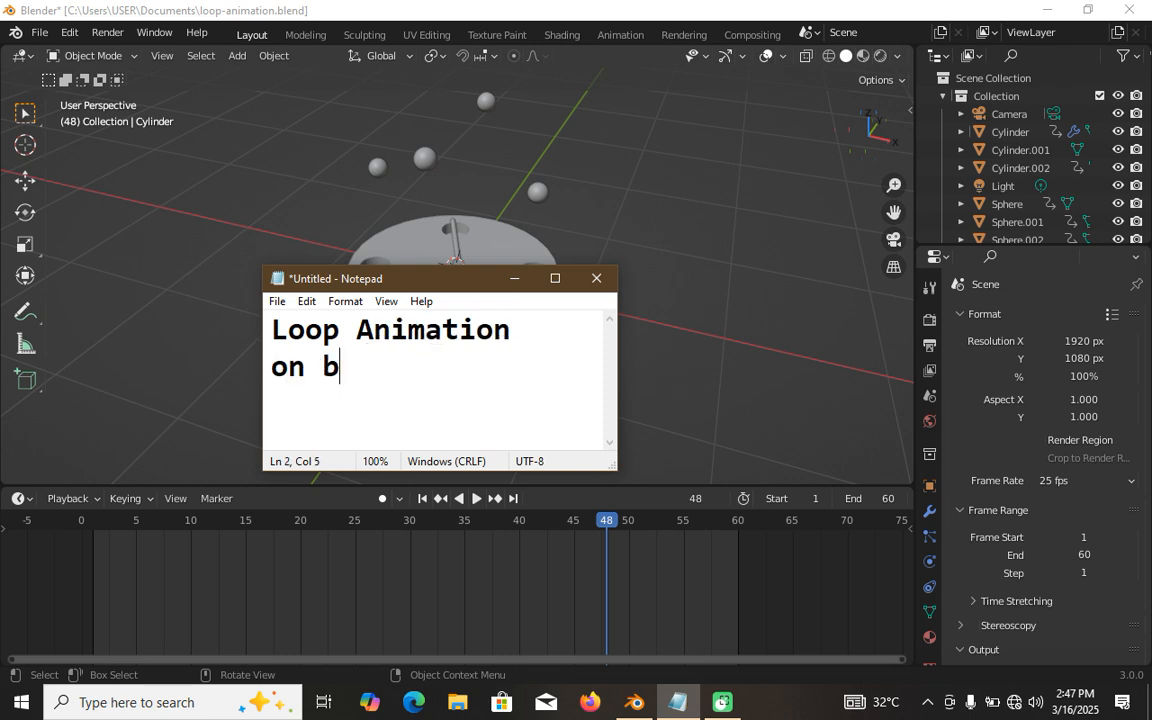
key("BackSpace")
type("Blender")
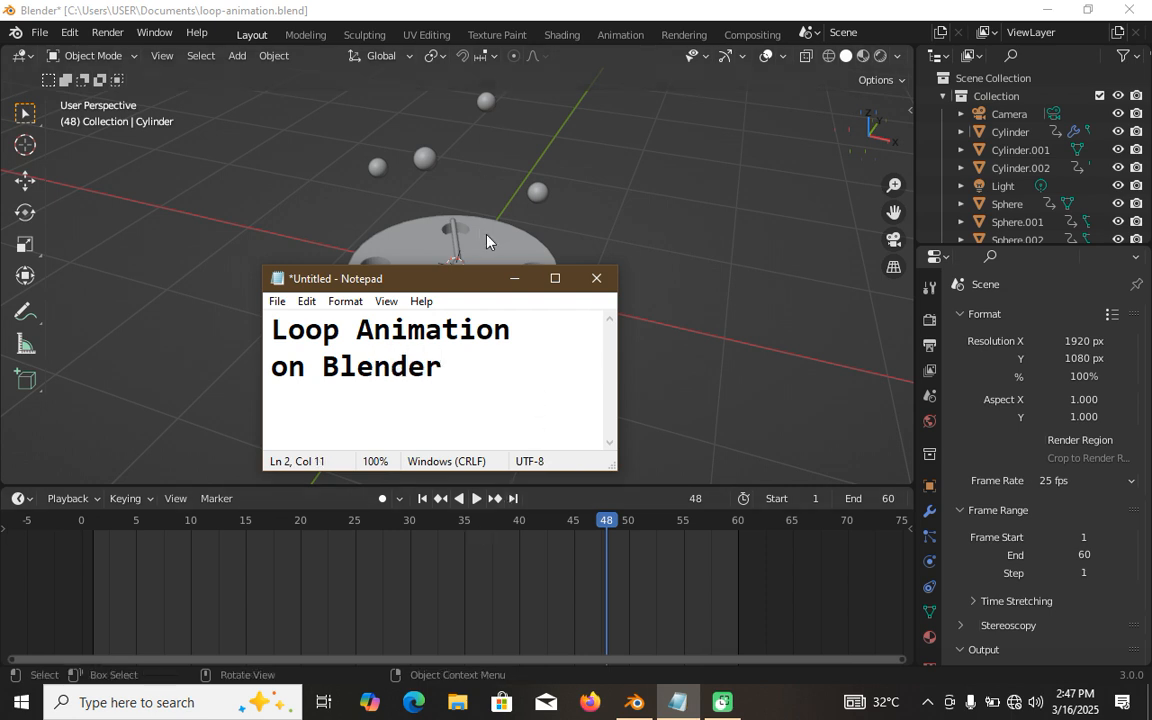
Step: Switch from Notepad to Blender, play the finished loop-animation scene and stop the playback
left_click(514, 278)
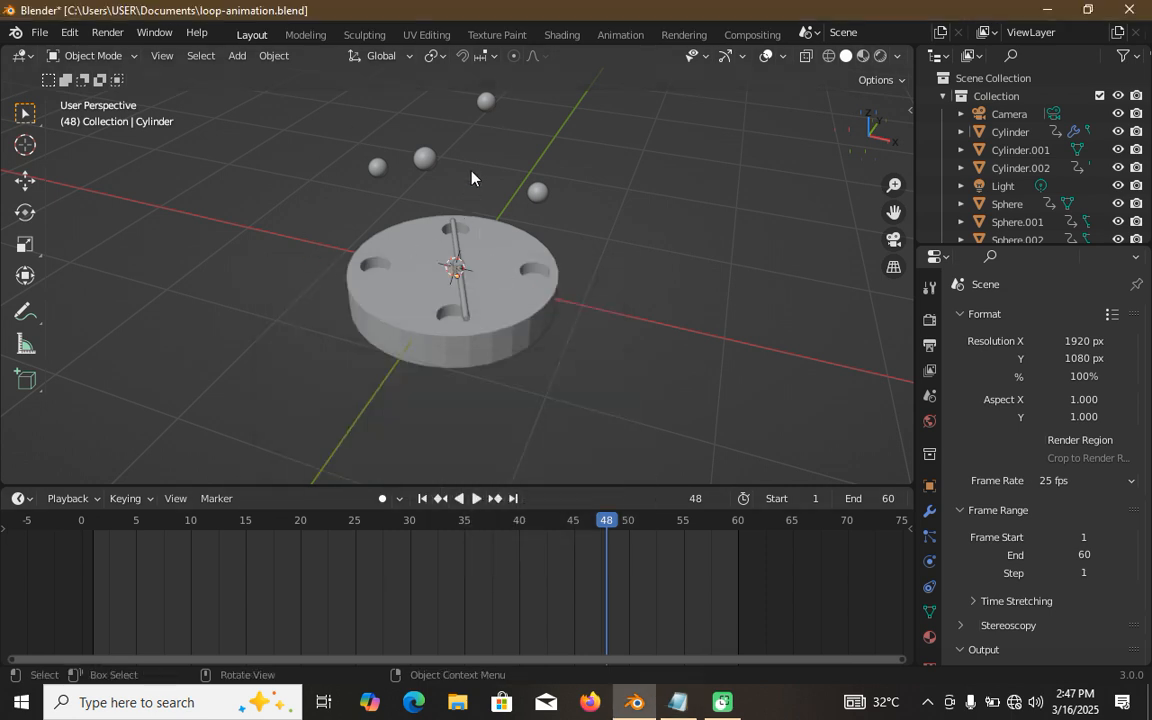
left_click(476, 498)
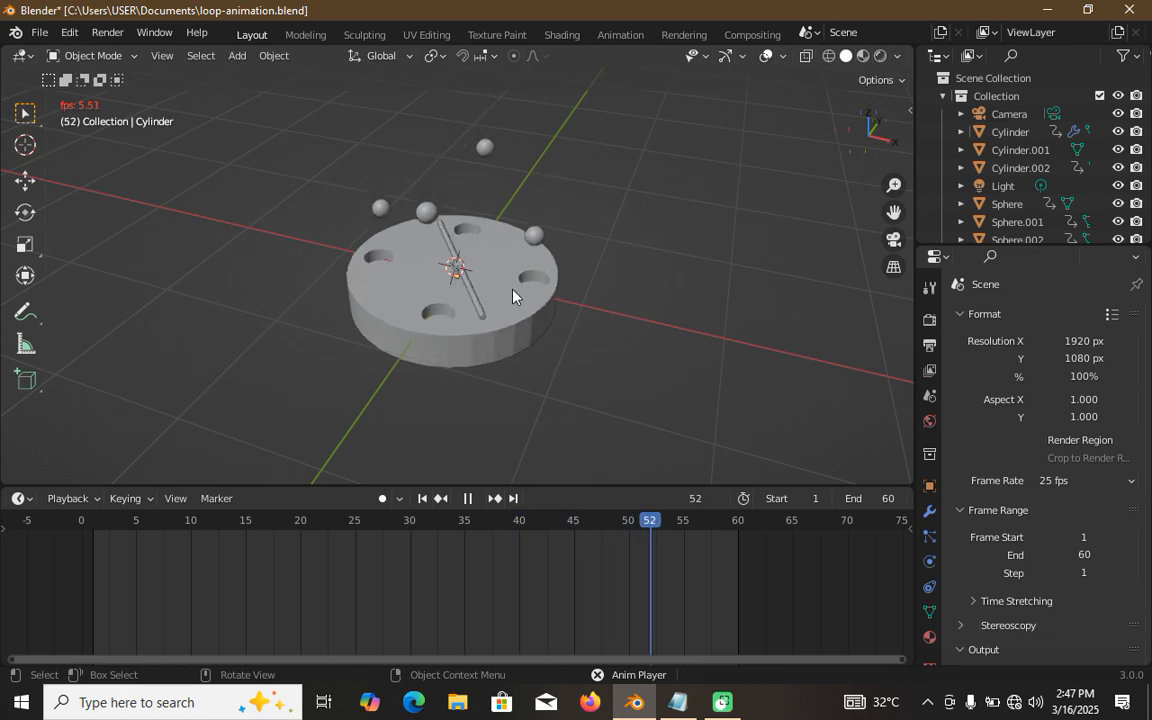
left_click(468, 499)
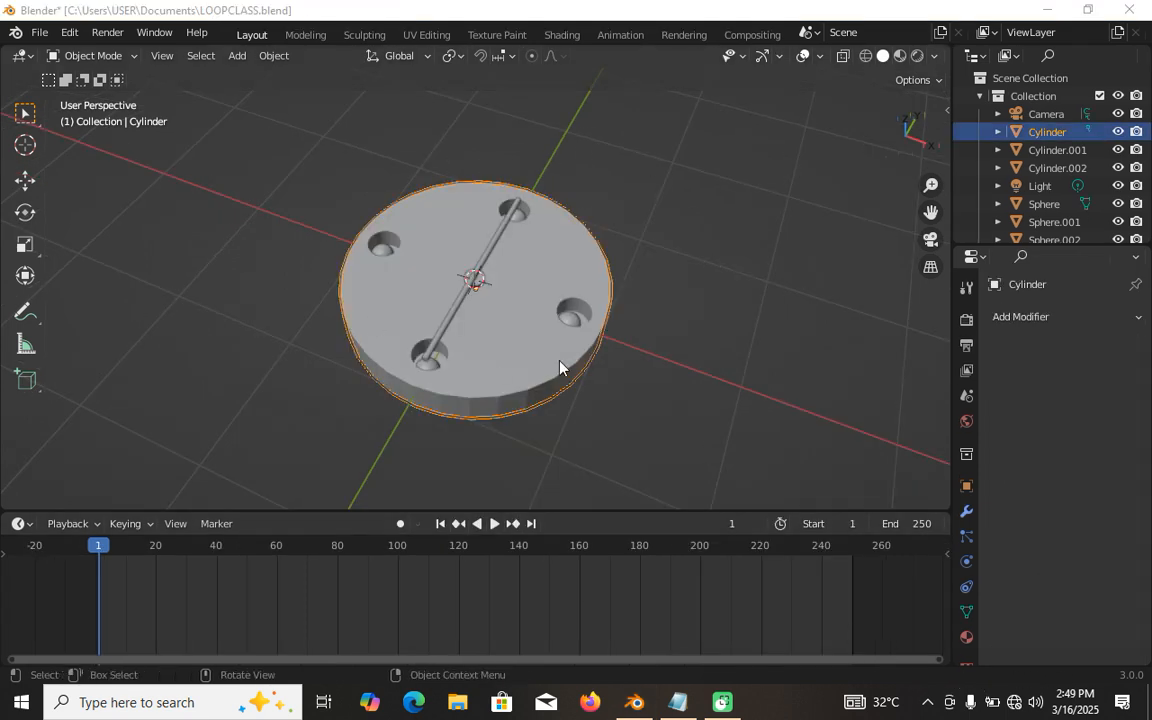
Step: Examine the disc with four holes and the thin rod lying across it by selecting each in turn
left_click(663, 296)
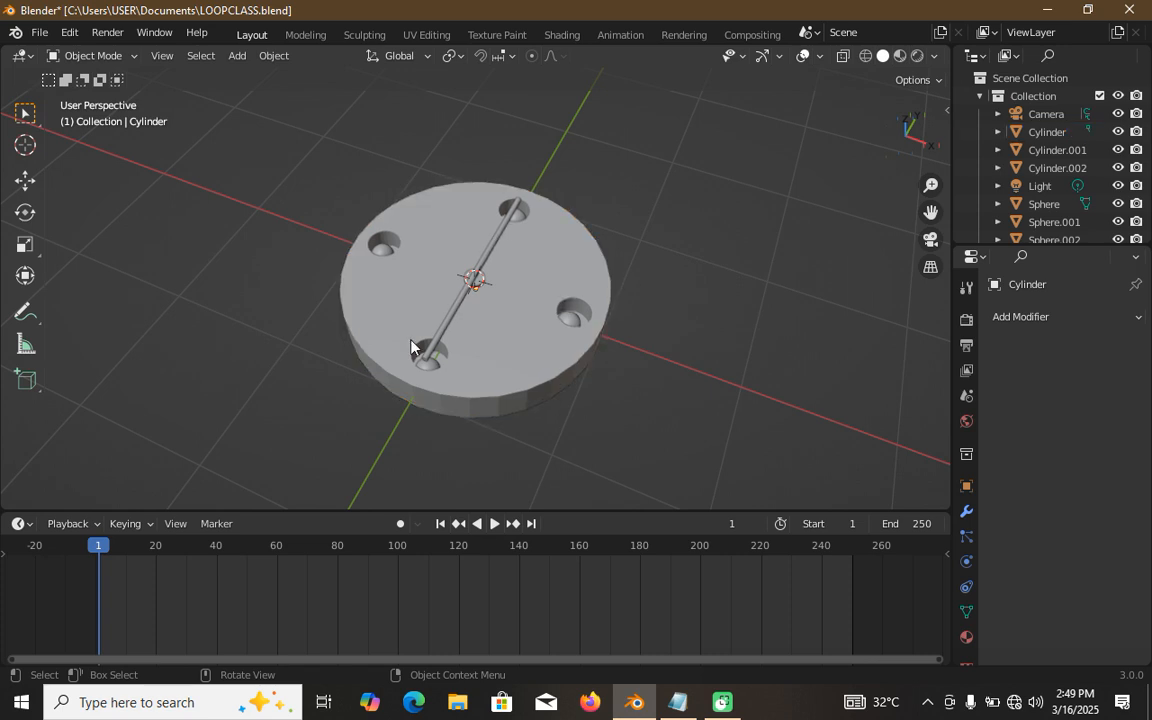
left_click(378, 318)
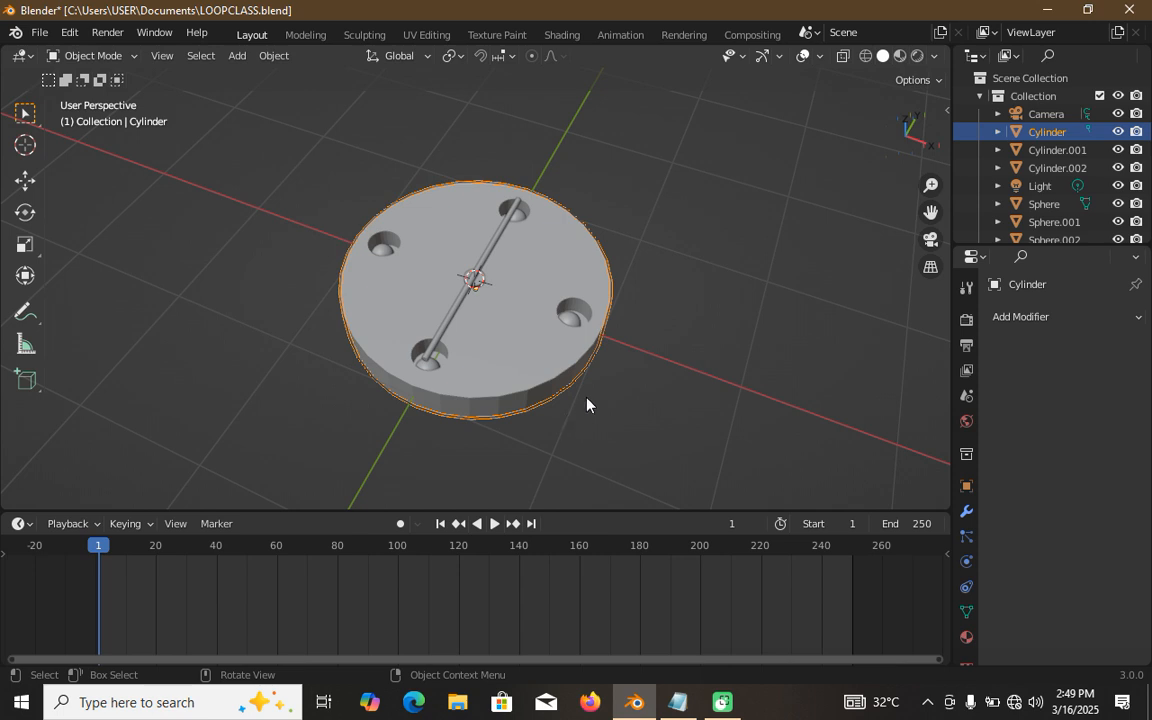
left_click(650, 297)
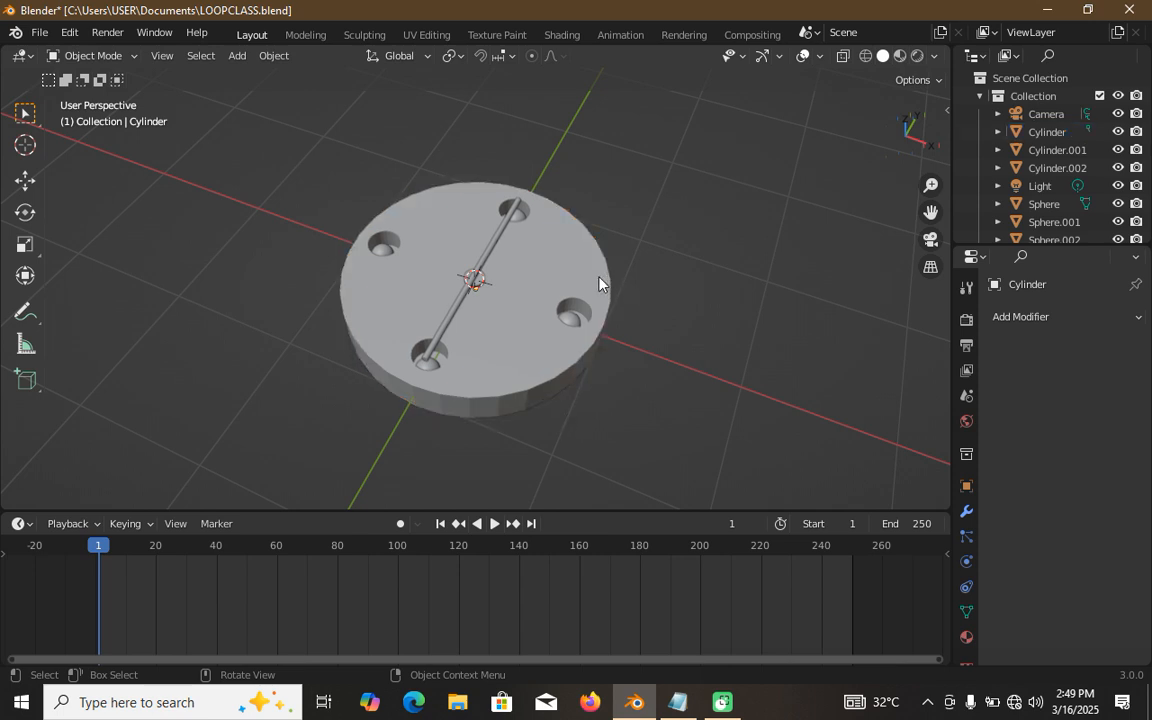
left_click(599, 283)
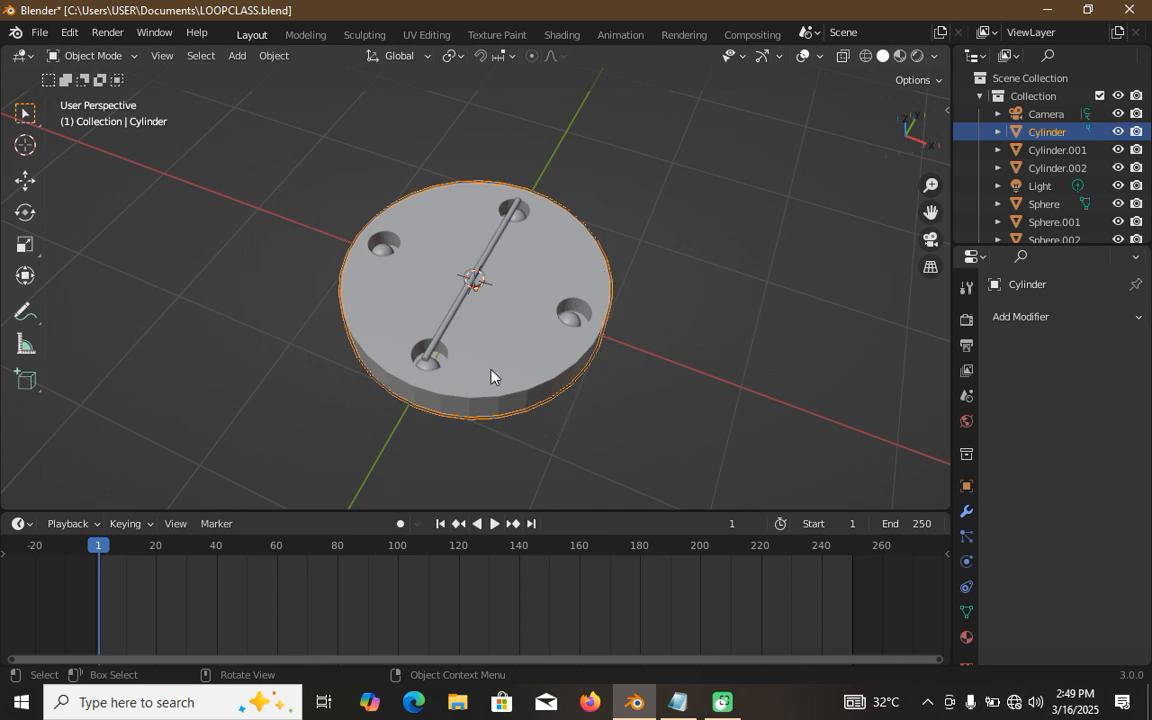
left_click(493, 250)
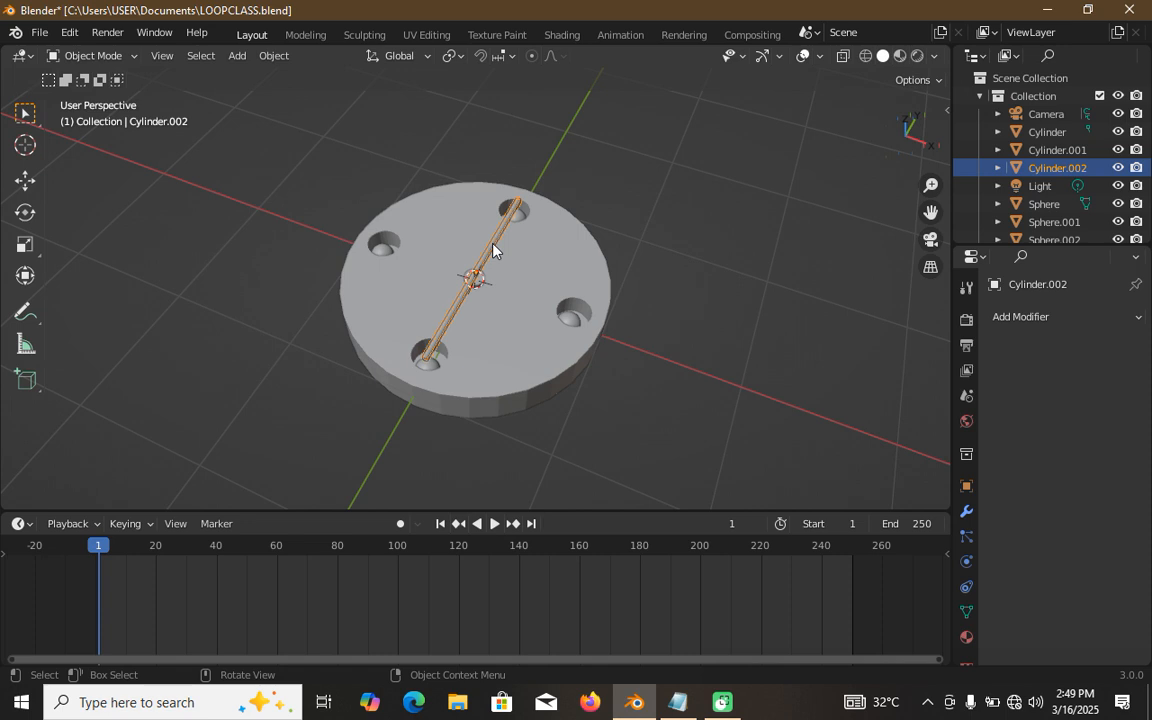
left_click(574, 376)
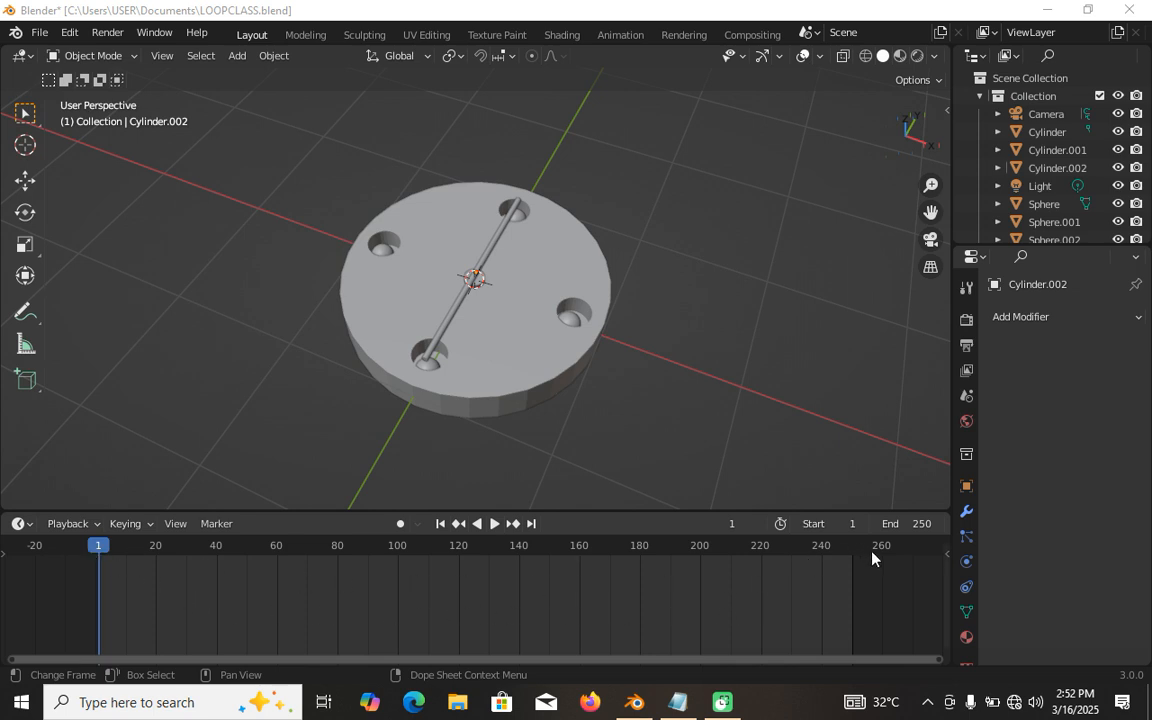
Step: Set the end frame of the animation to 60
left_click(921, 523)
type("6")
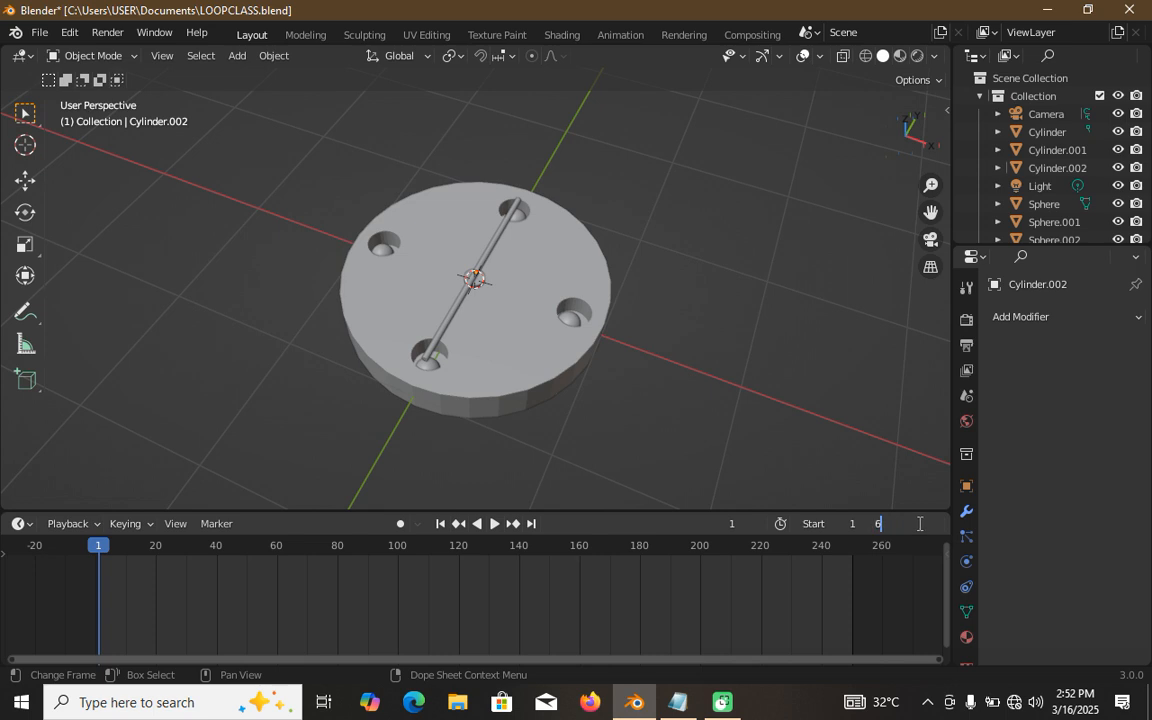
type("0")
key("Return")
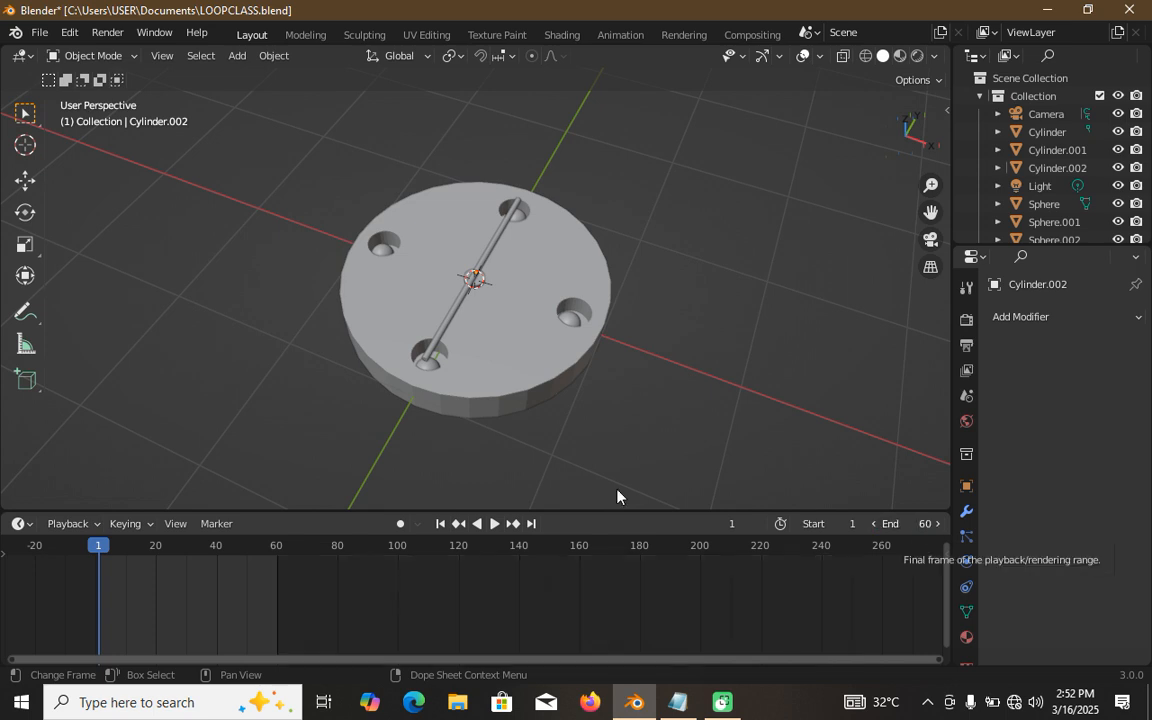
Step: Select the thin rod across the disc and turn on automatic keyframing at frame 1
scroll(254, 626, "up", 3)
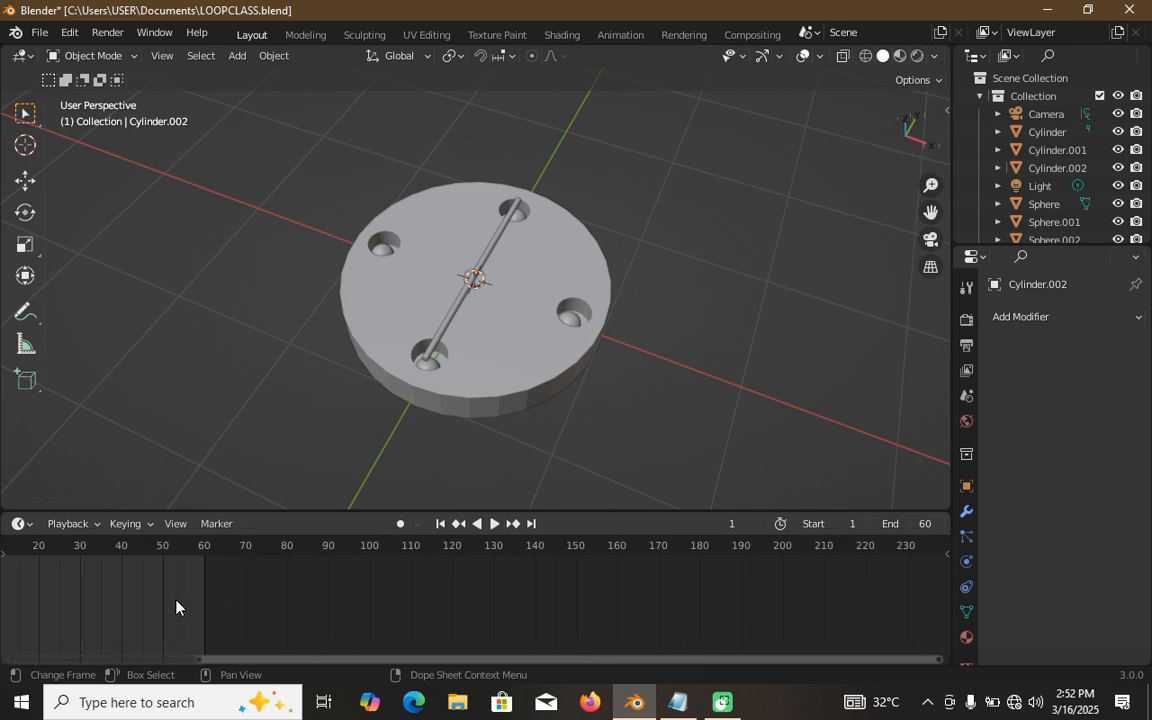
mouse_move(185, 599)
middle_mouse_down()
mouse_move(481, 604)
mouse_move(456, 616)
middle_mouse_up()
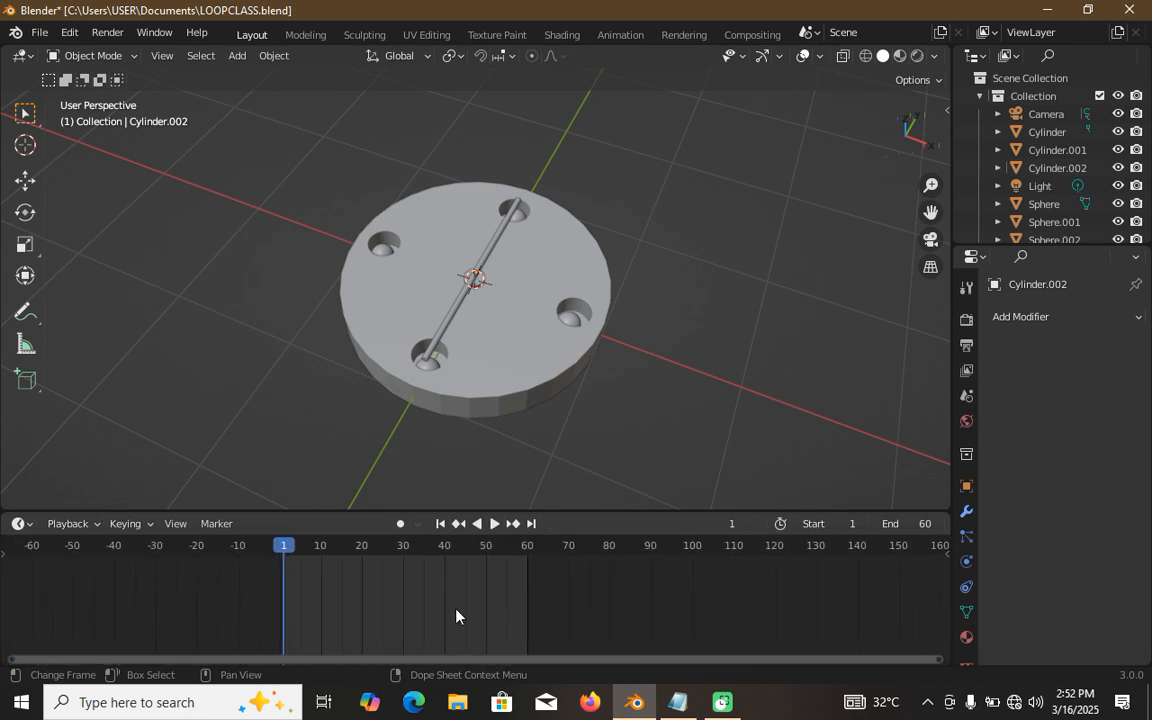
scroll(456, 616, "up", 5)
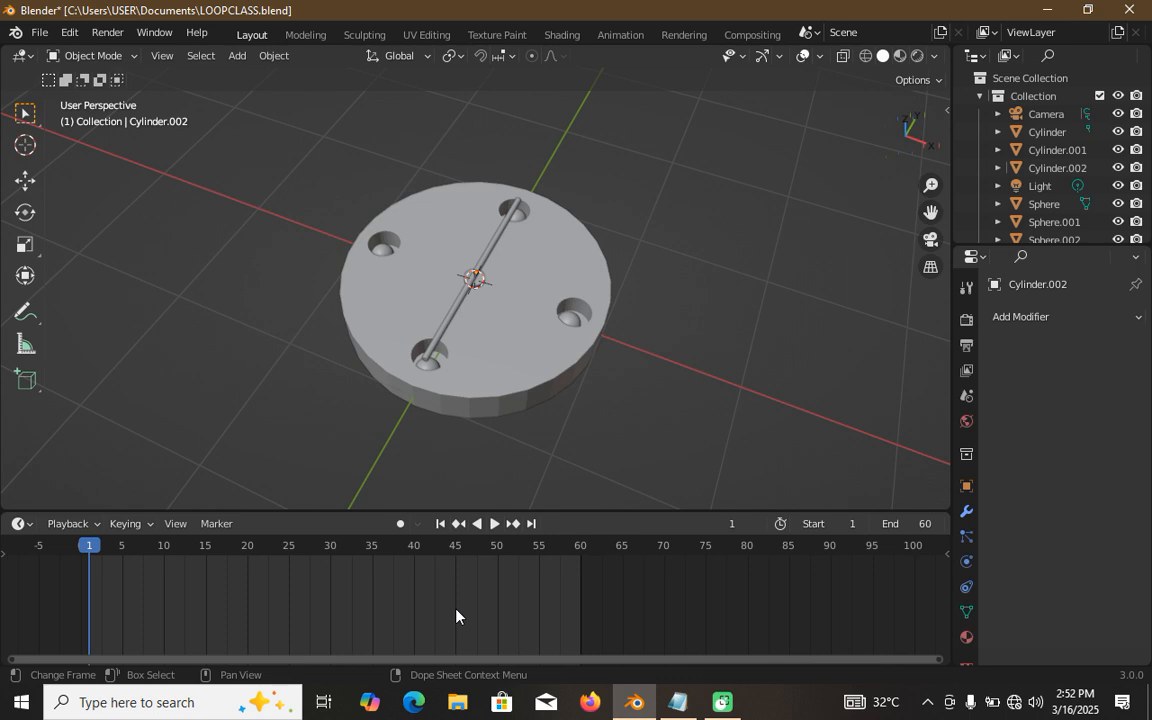
scroll(456, 616, "up", 1)
middle_click_drag(463, 607, 639, 604)
scroll(565, 604, "up", 1)
scroll(565, 604, "up", 1)
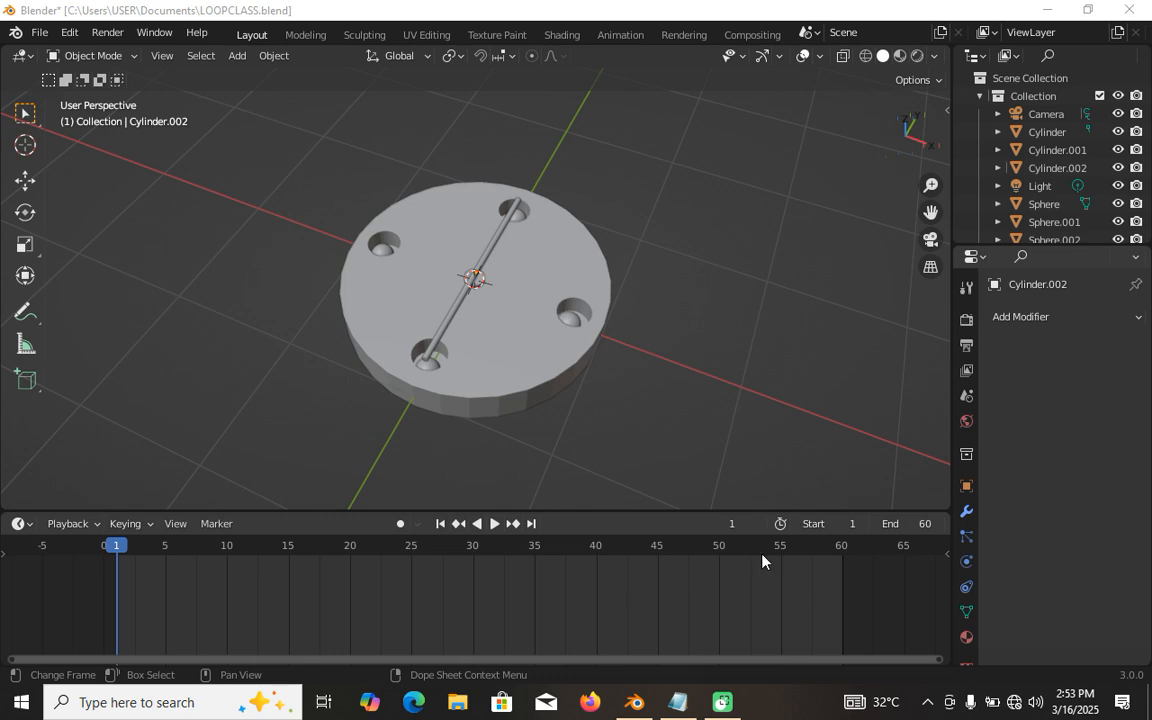
left_click(493, 253)
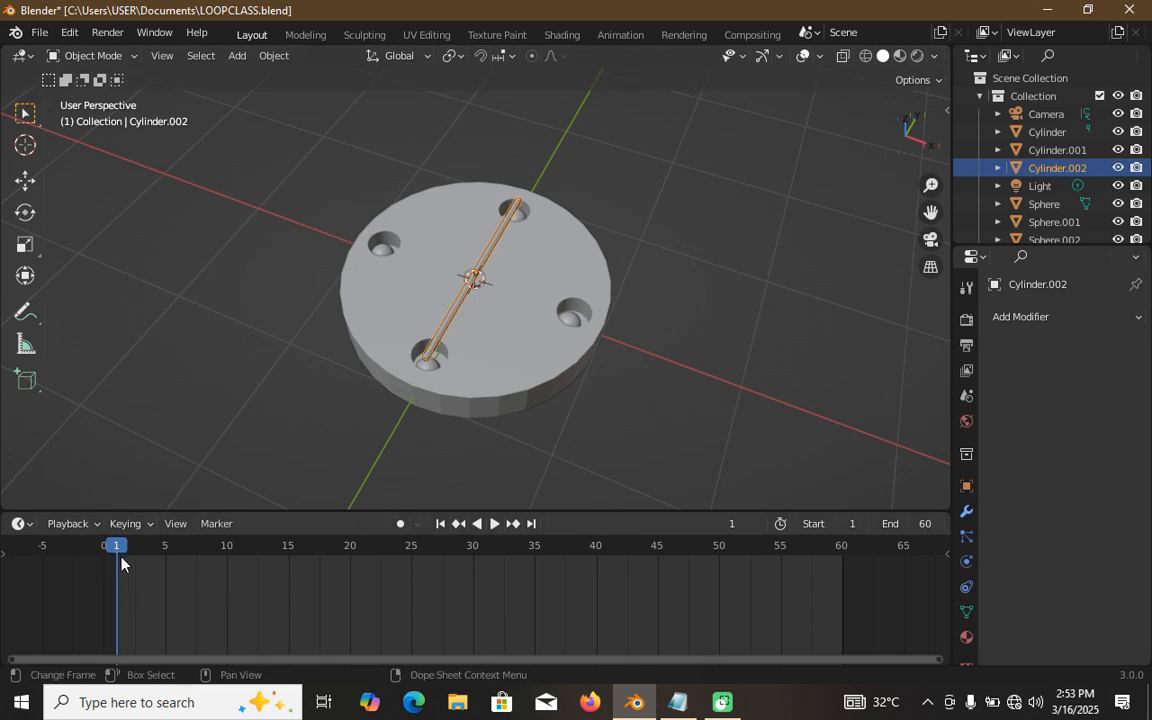
left_click(401, 524)
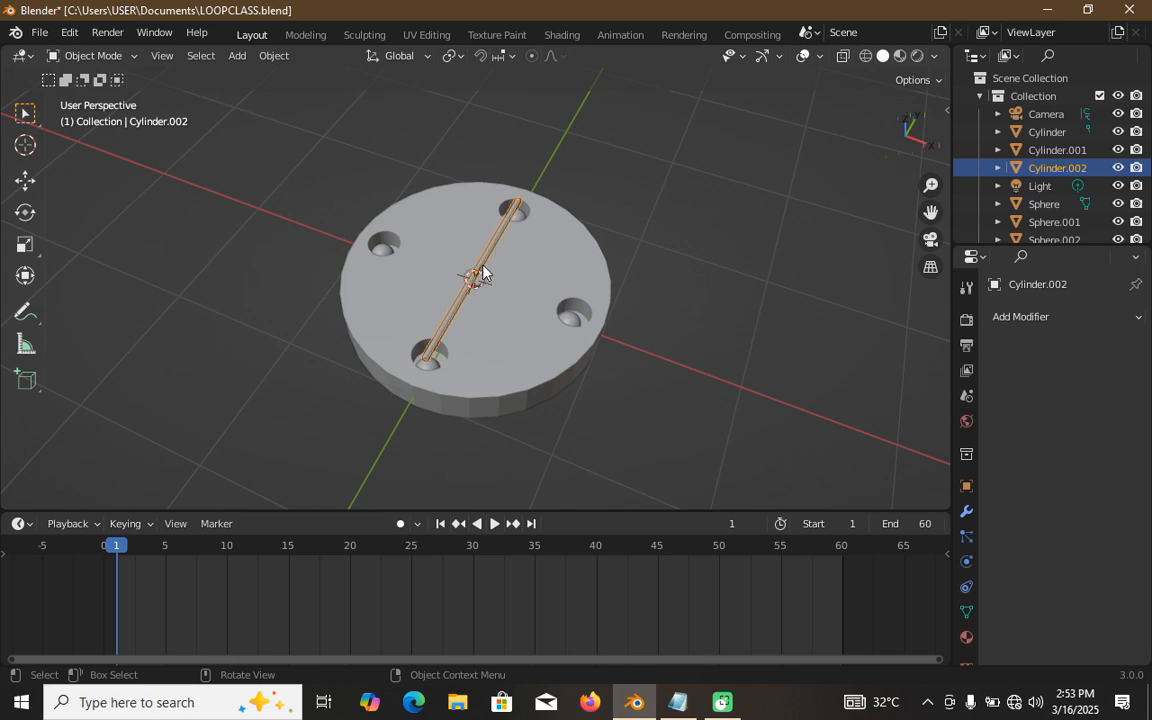
Step: Rotate the rod 45° about the global Z axis at frame 1 to record its starting keyframe
key("r")
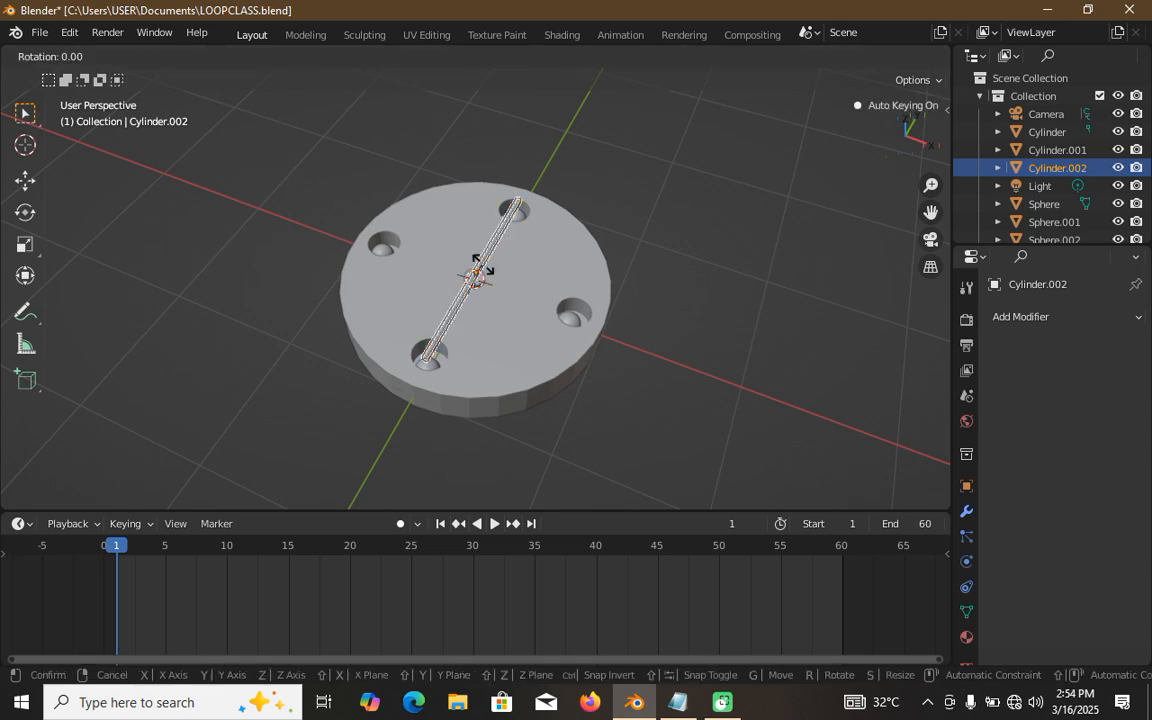
key("z")
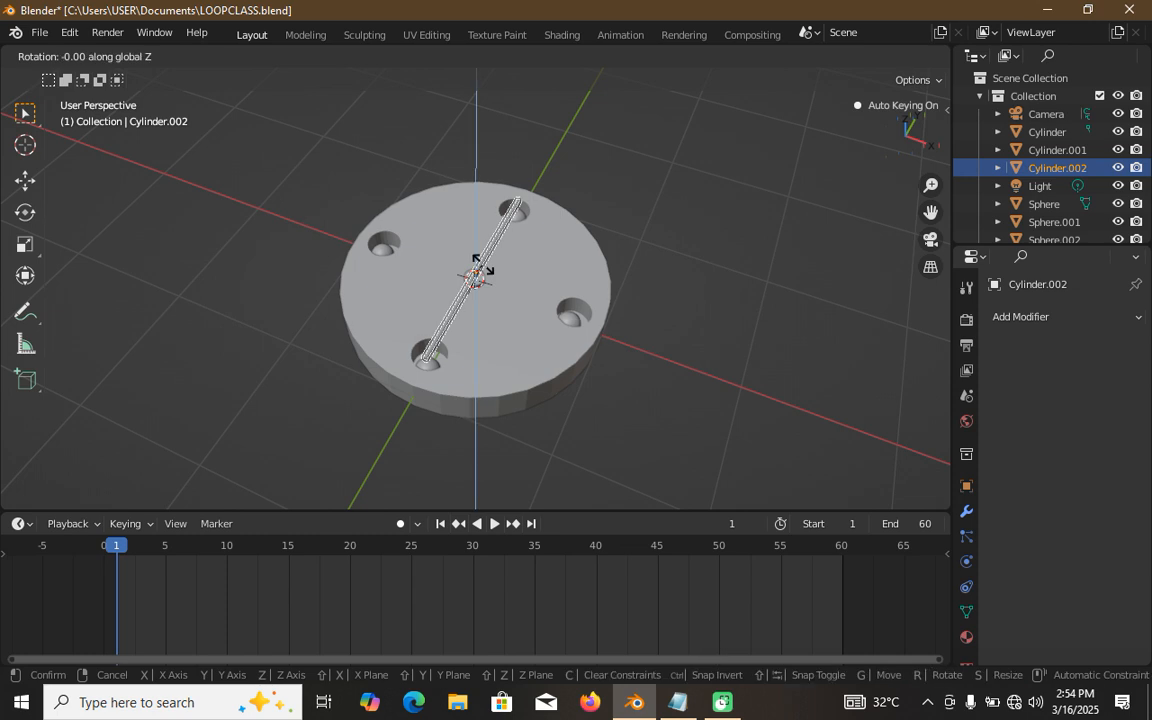
type("45")
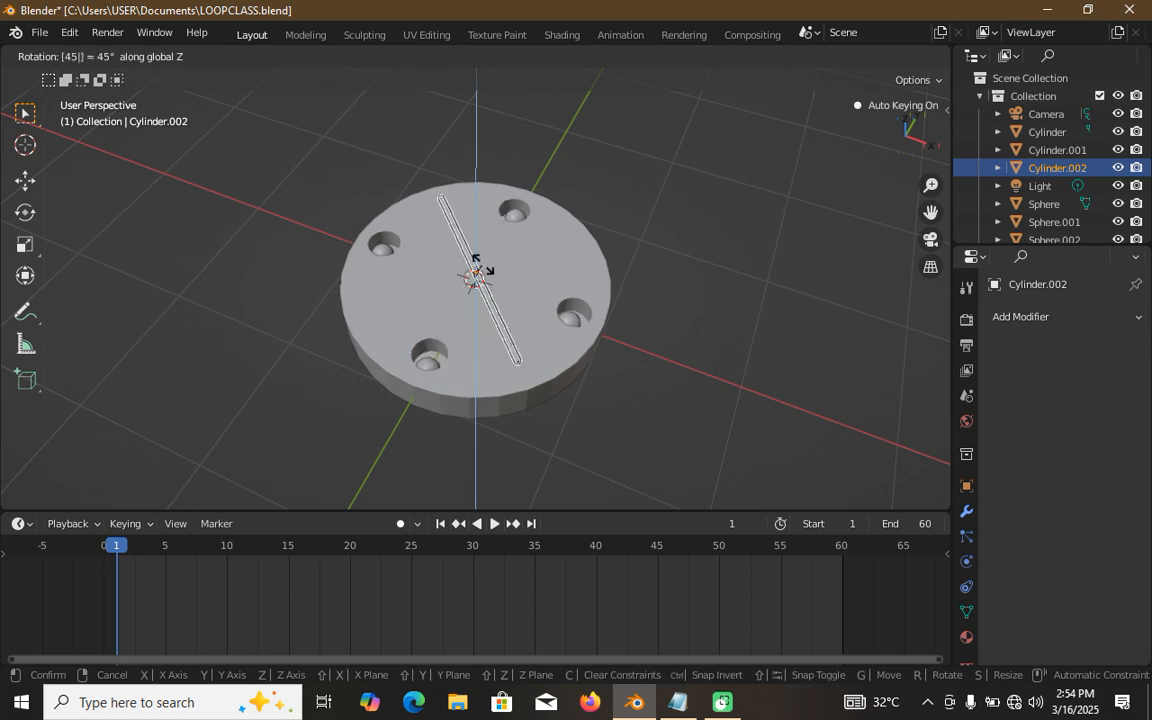
key("Return")
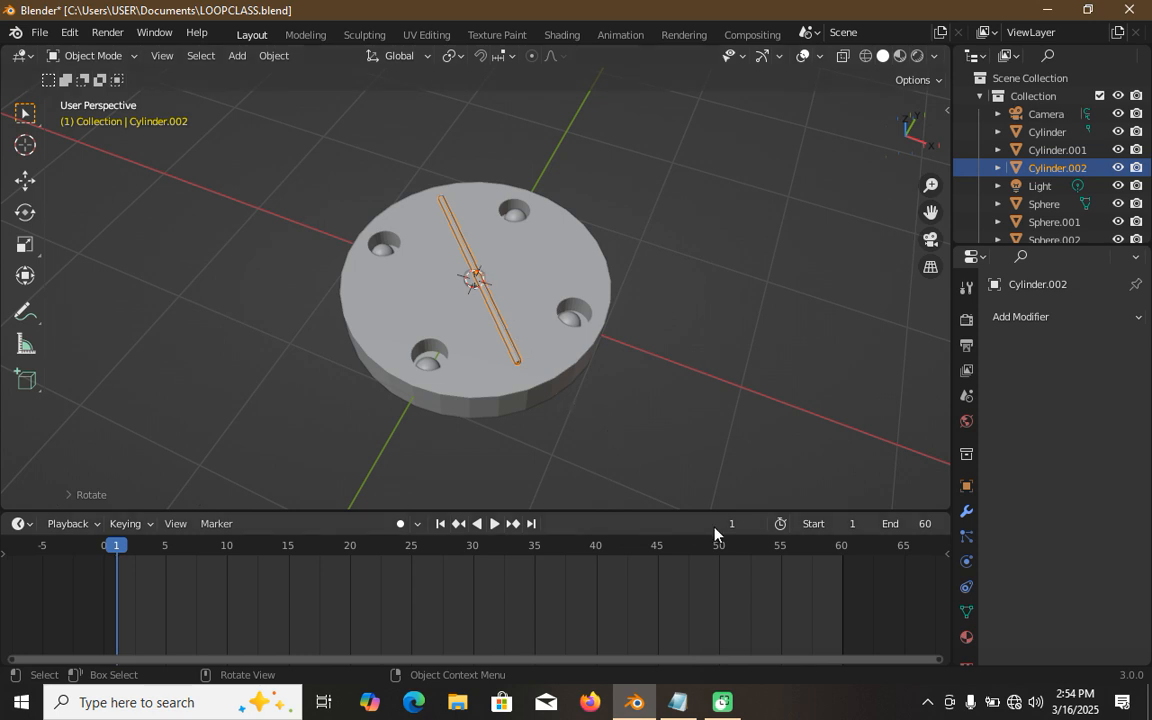
Step: Go to frame 60 and rotate the rod 180° about the global Z axis to record its end keyframe
left_click(843, 549)
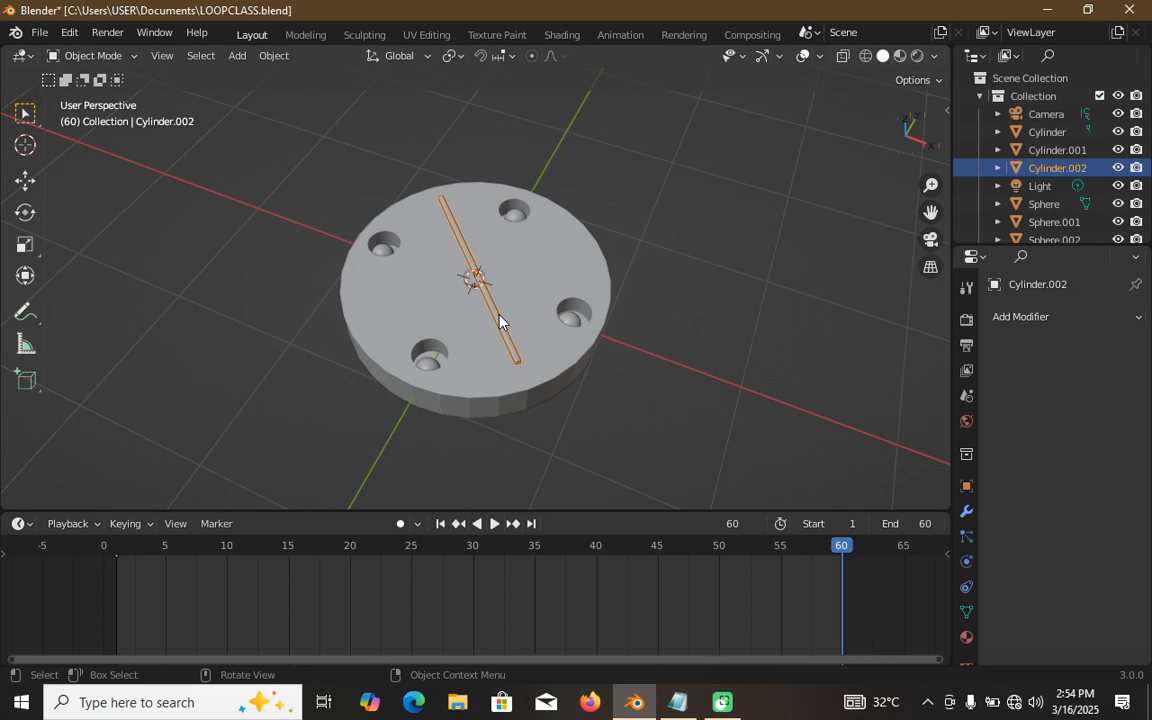
key("r")
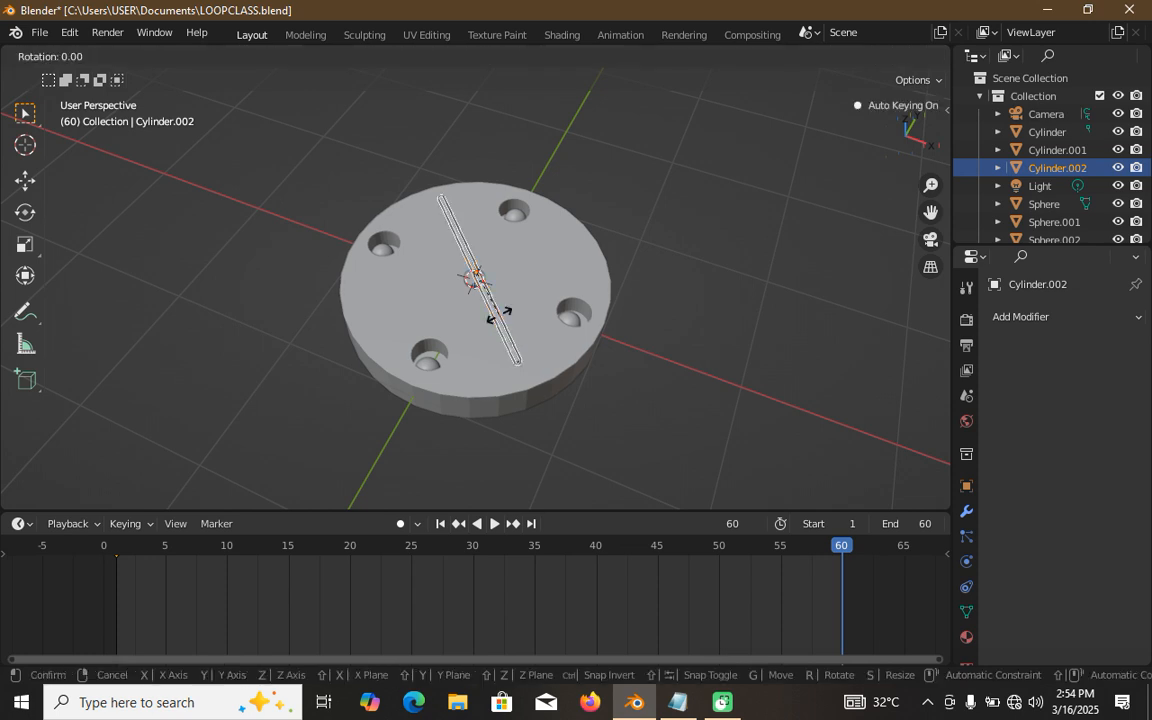
key("z")
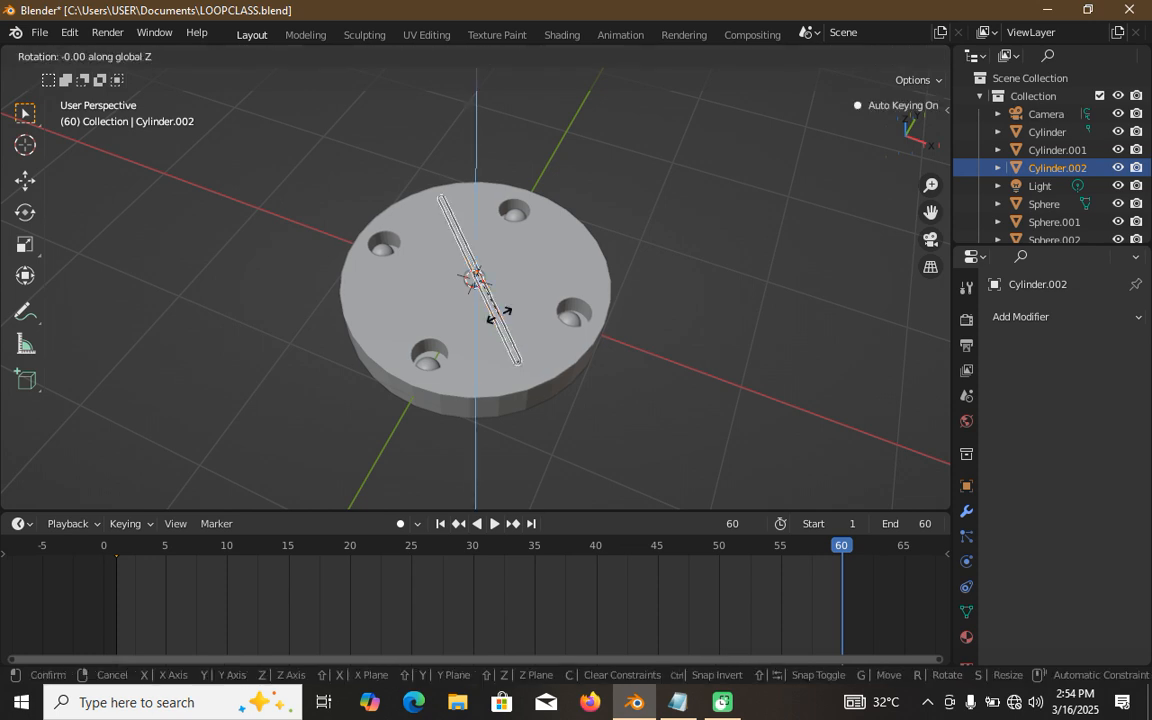
type("1")
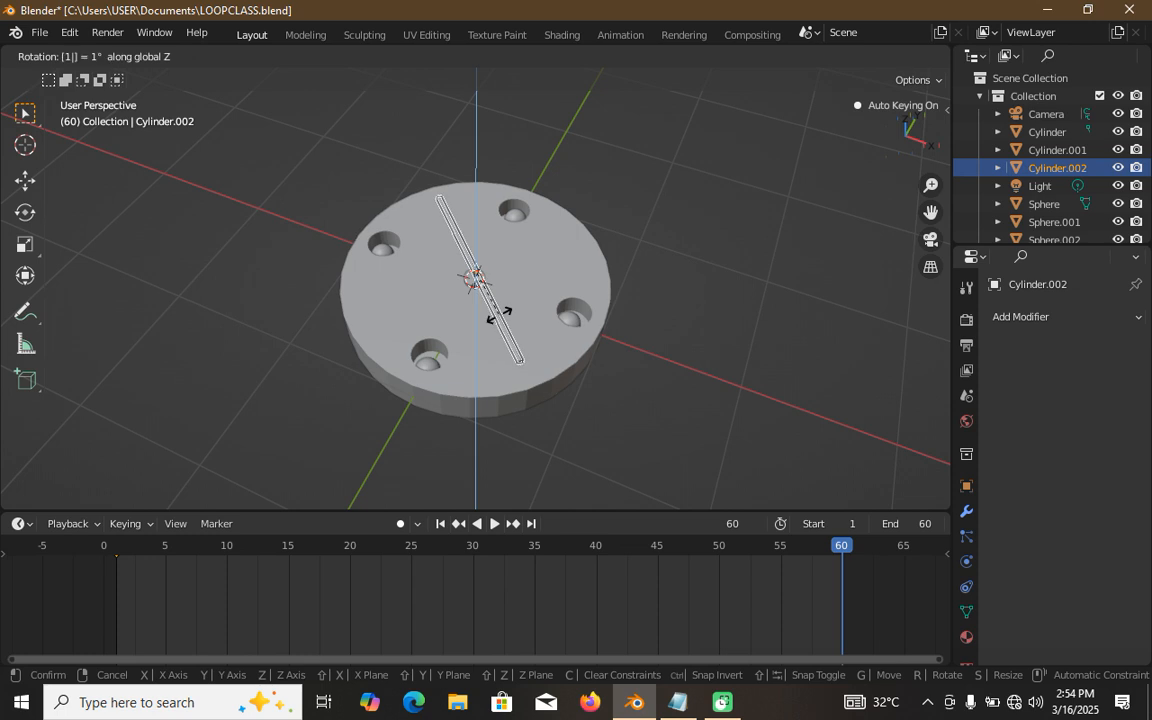
type("80")
key("Return")
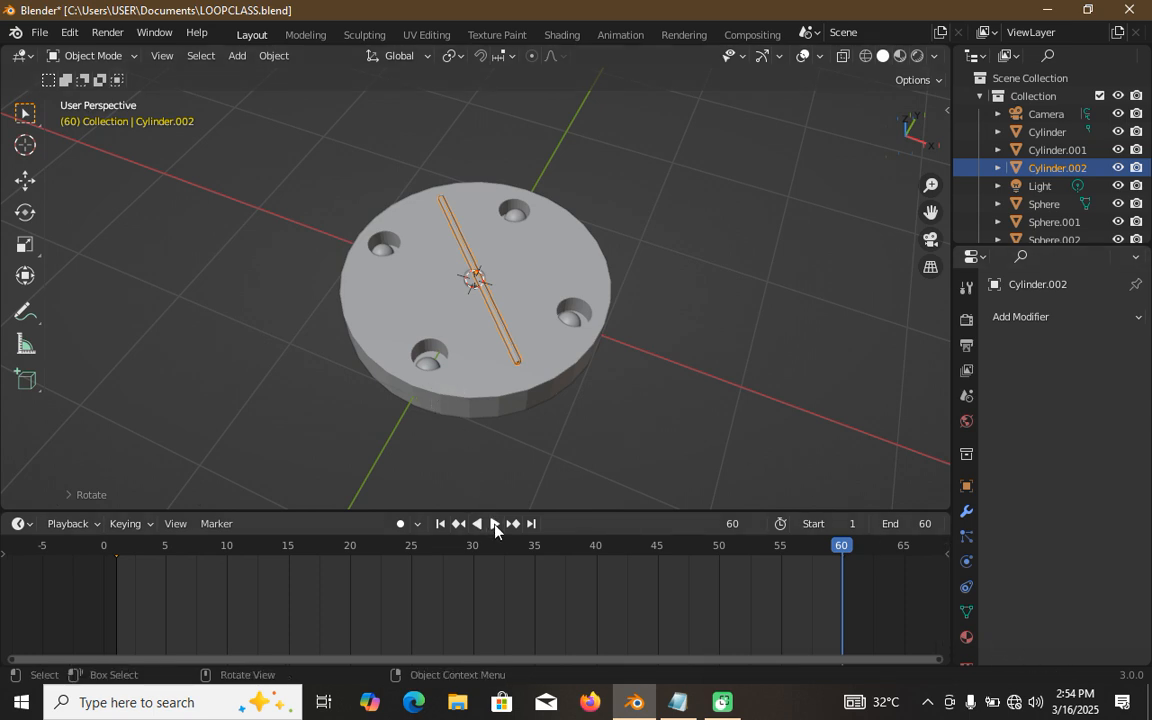
Step: Play the rod's rotation from frame 1, stop the playback and return to the first frame
left_click(440, 524)
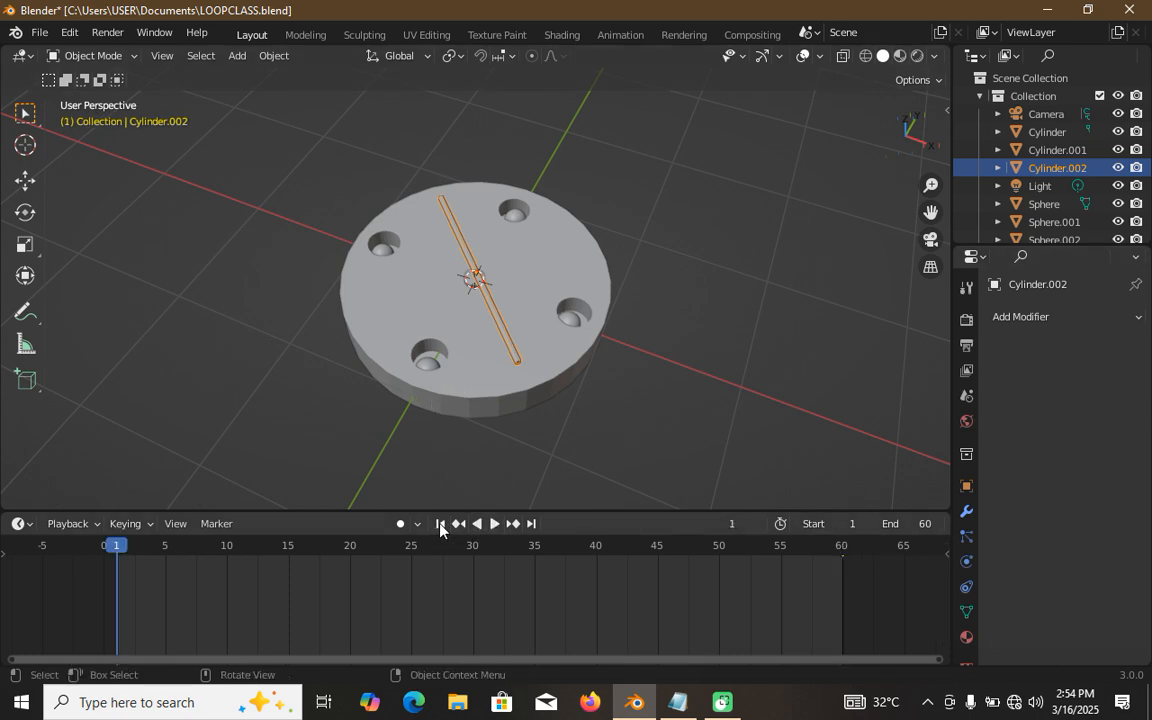
middle_click_drag(455, 582, 456, 609)
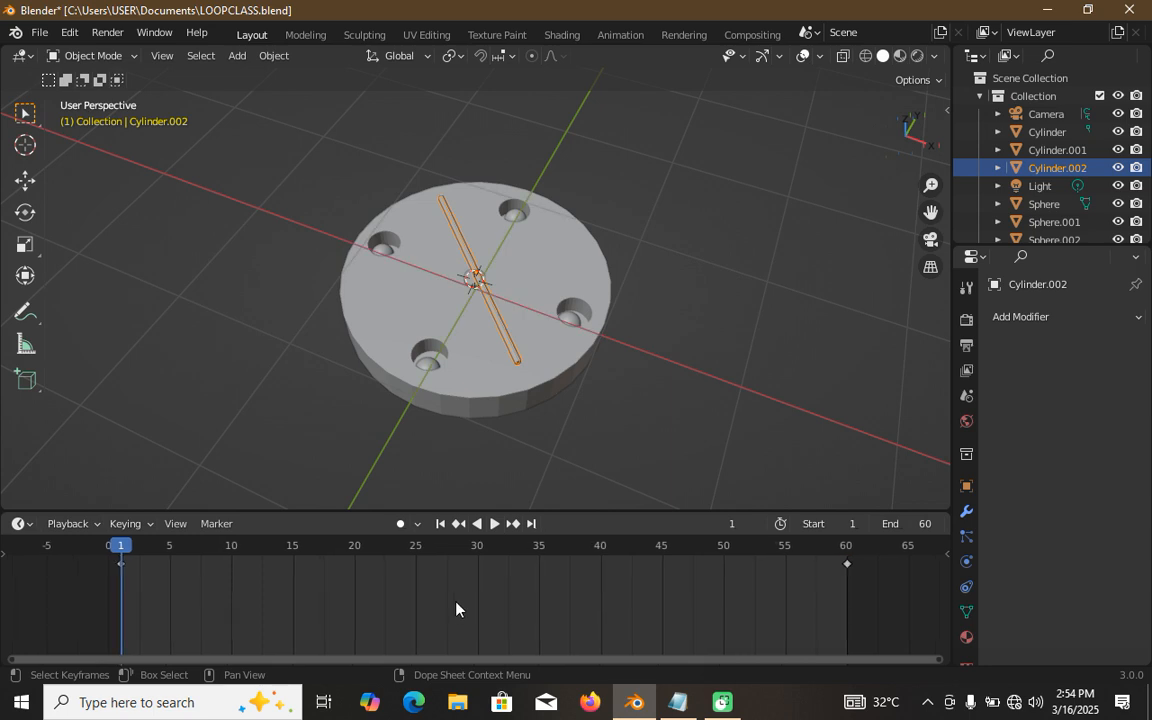
left_click(494, 524)
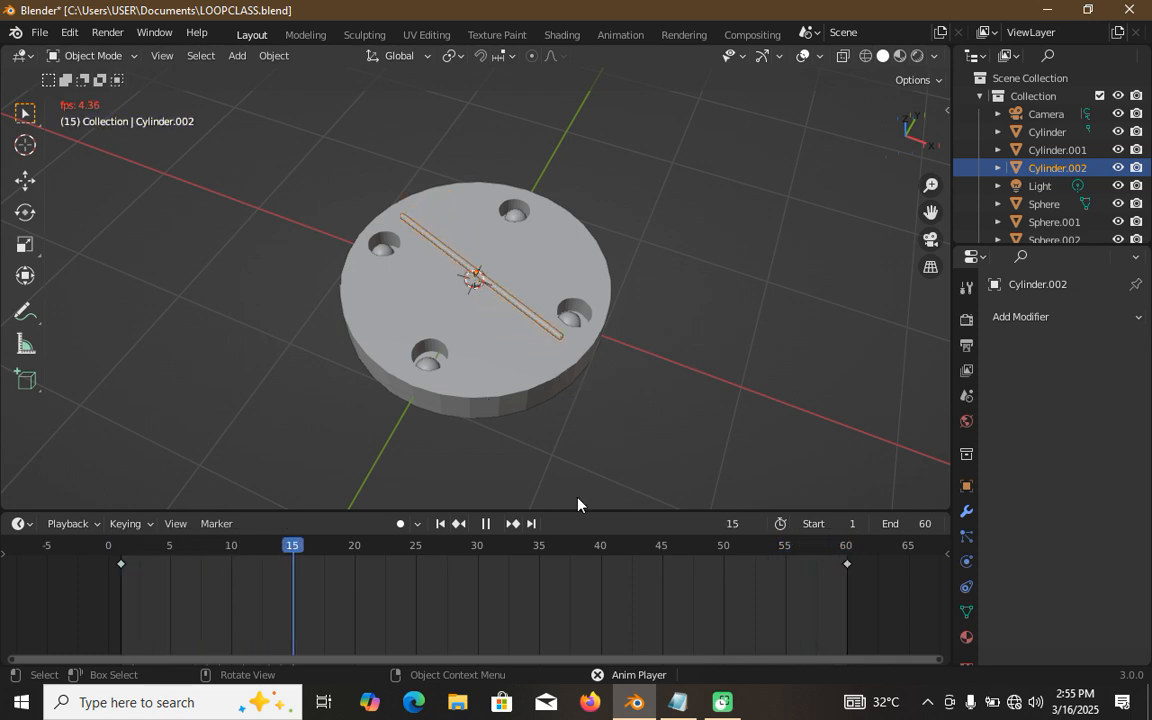
left_click(486, 523)
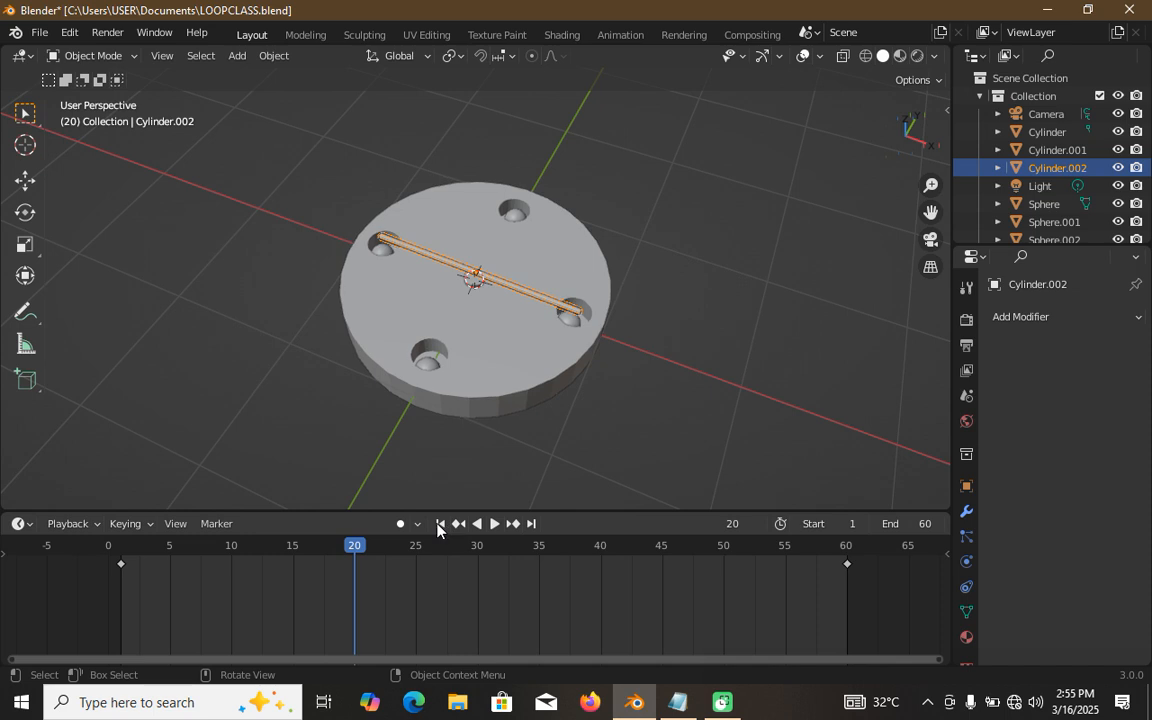
left_click(441, 524)
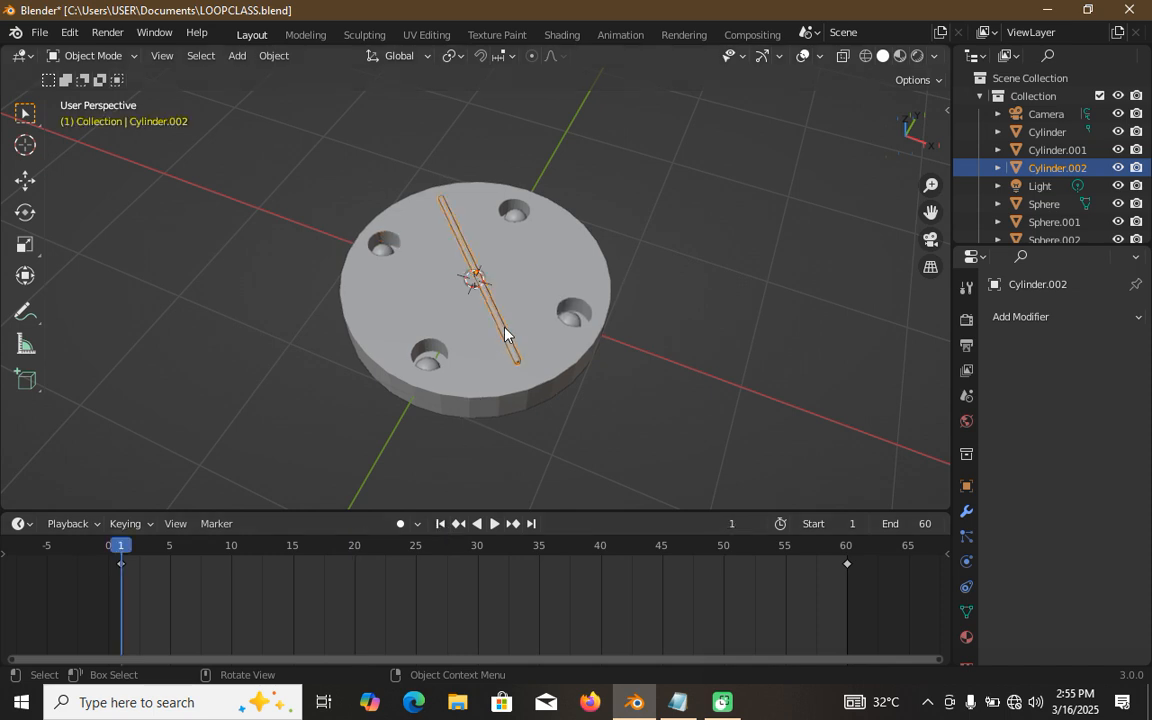
Step: Select the disc with holes and insert a Location, Rotation & Scale keyframe at frame 1
scroll(505, 333, "up", 2)
left_click(657, 212)
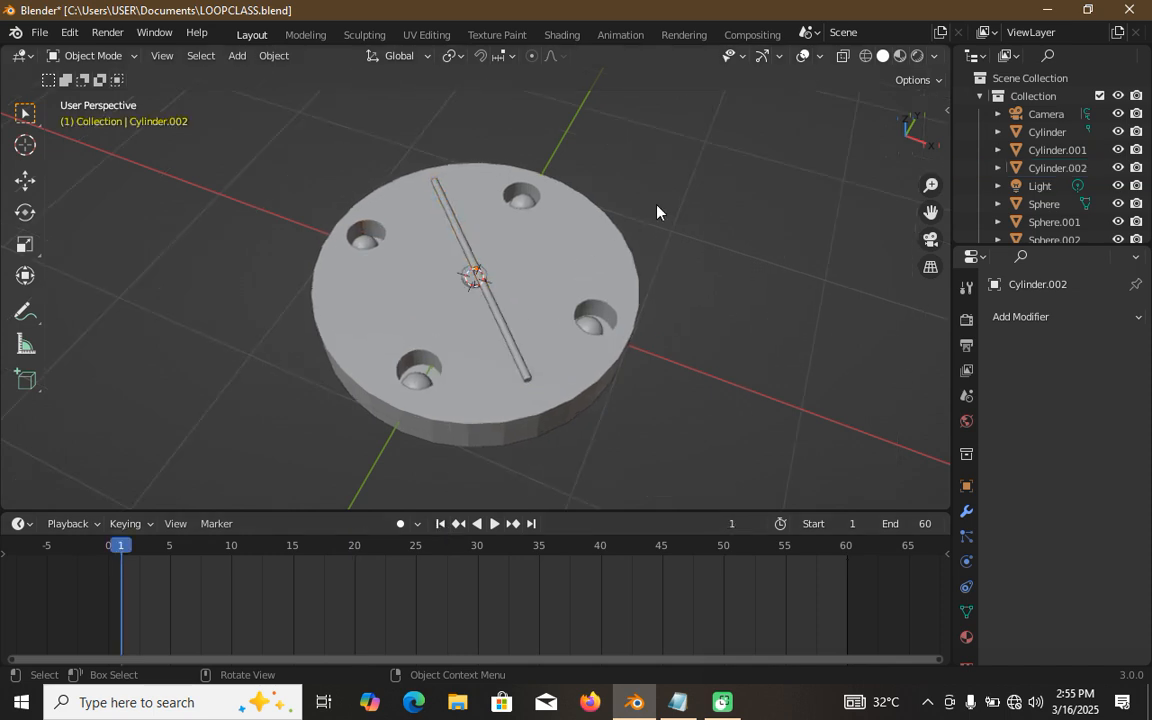
scroll(507, 296, "up", 2)
scroll(507, 296, "up", 3)
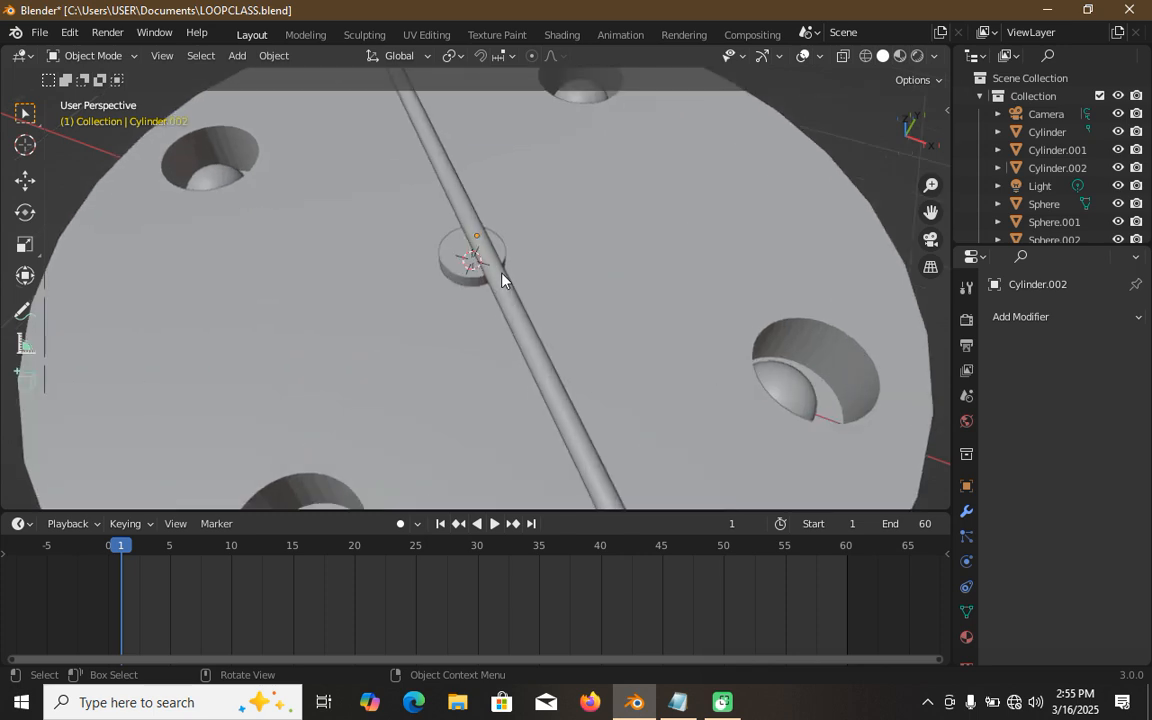
scroll(502, 280, "down", 6)
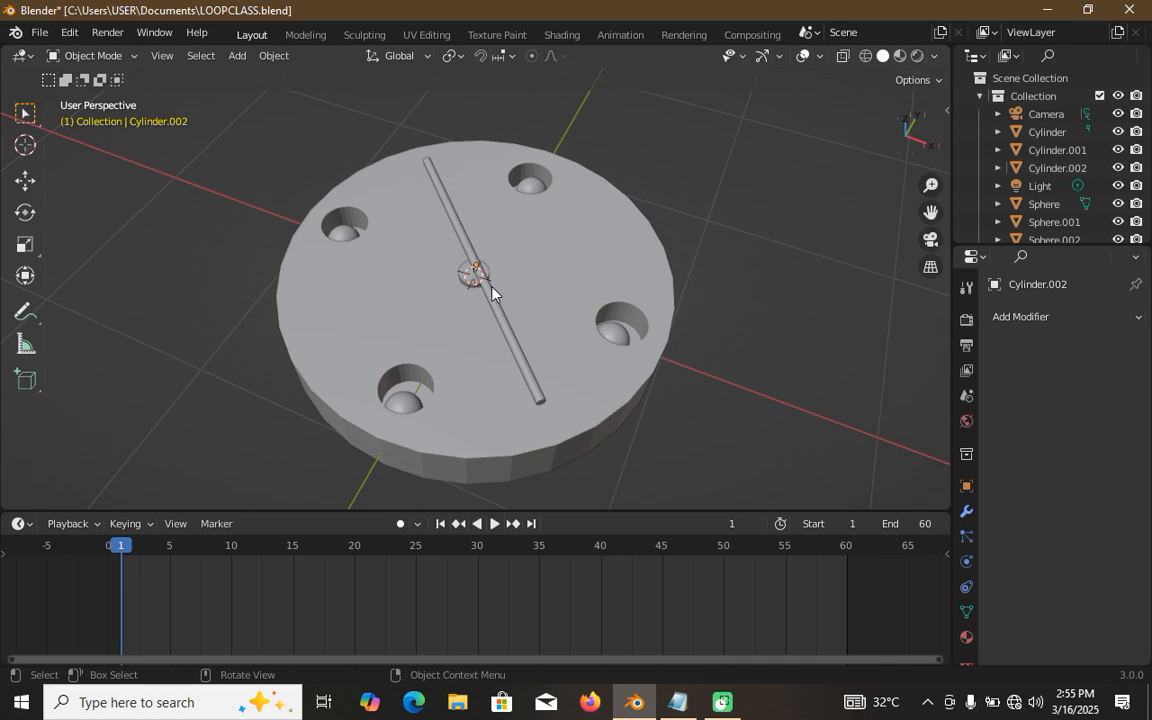
left_click(584, 433)
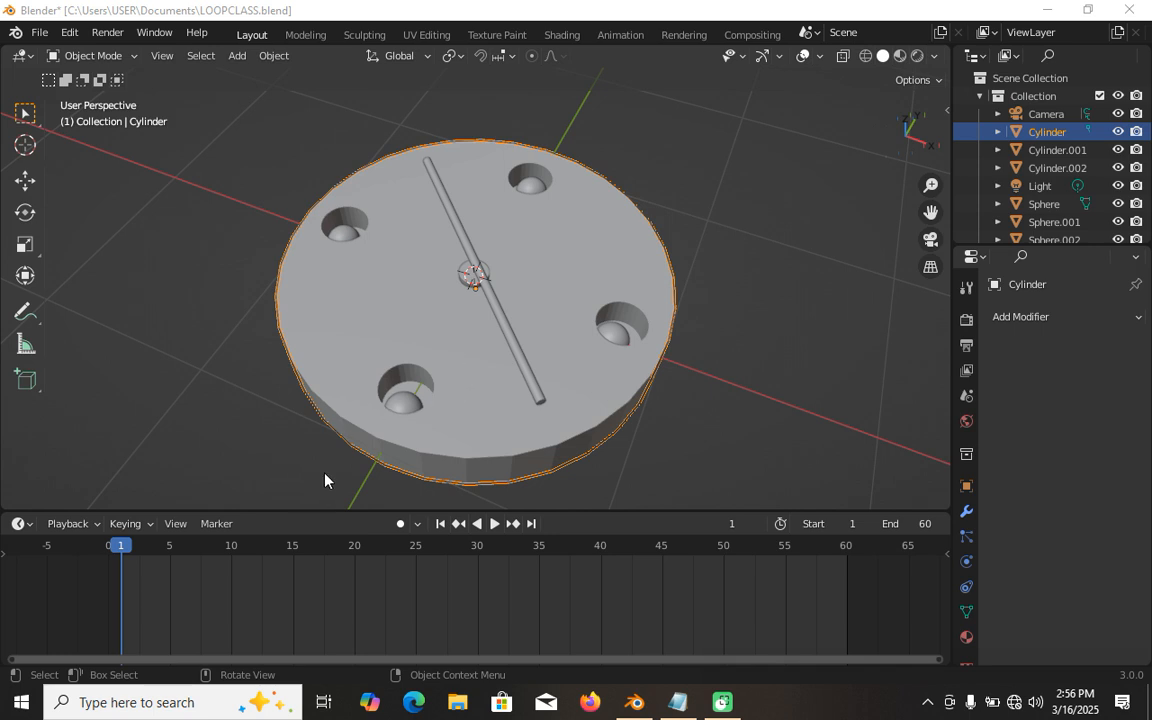
mouse_move(122, 556)
left_mouse_down()
mouse_move(140, 557)
mouse_move(122, 552)
left_mouse_up()
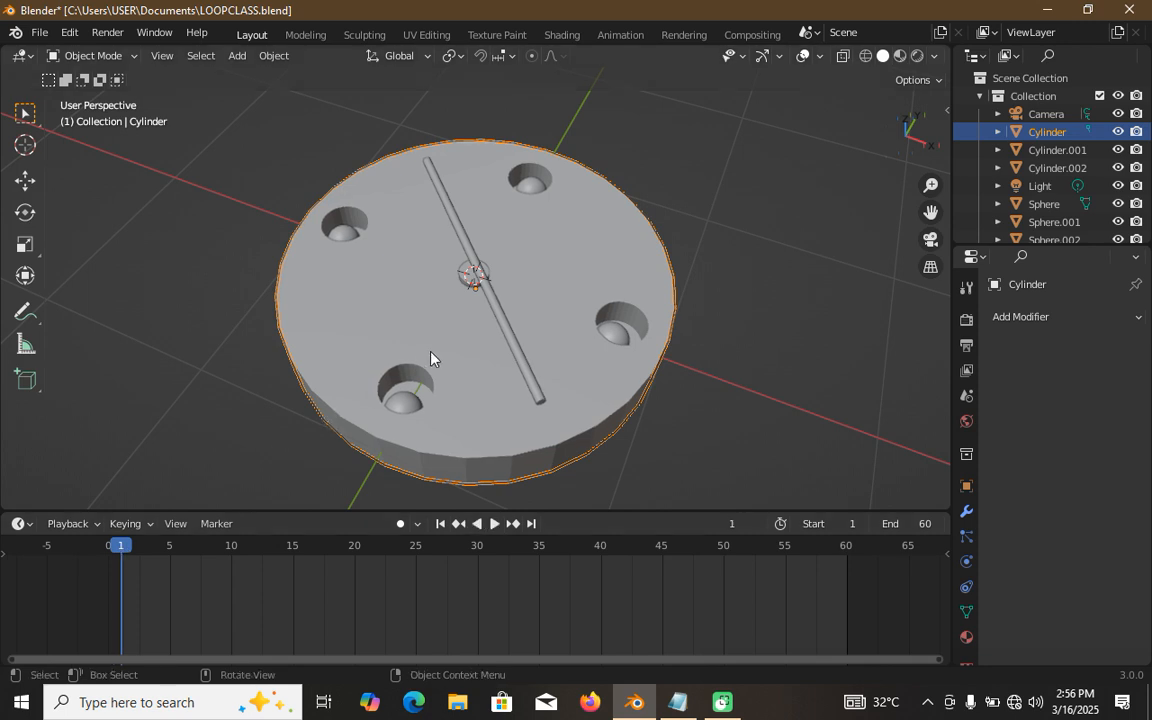
key("i")
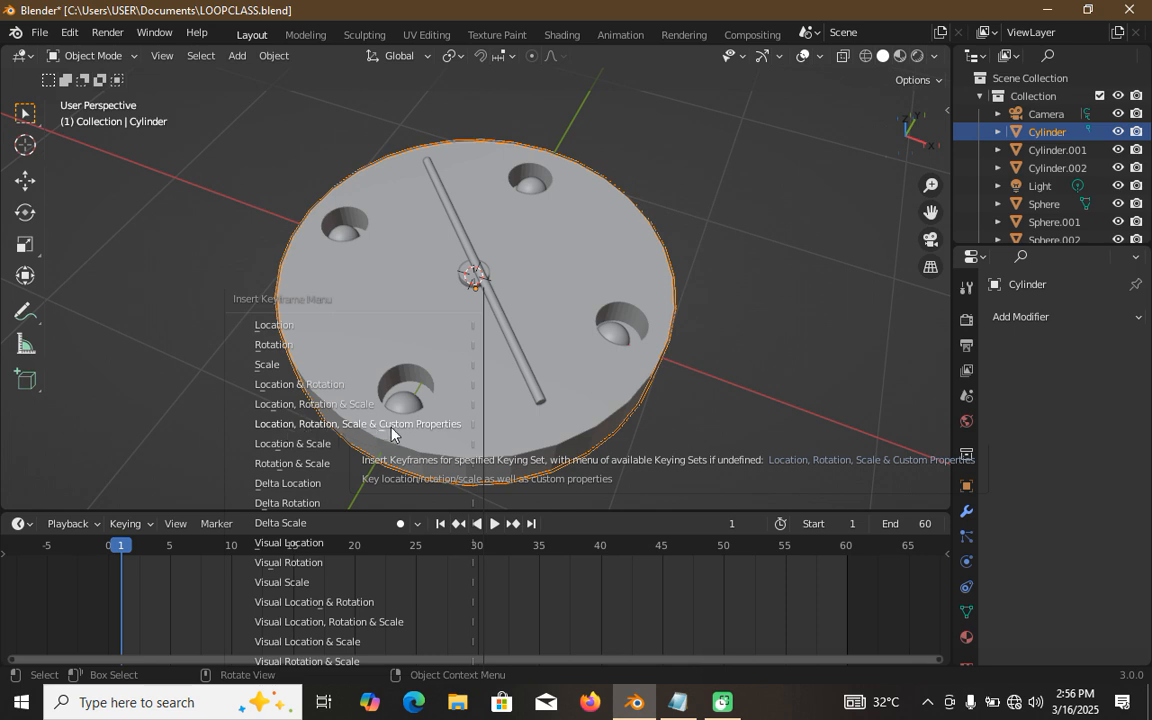
left_click(326, 406)
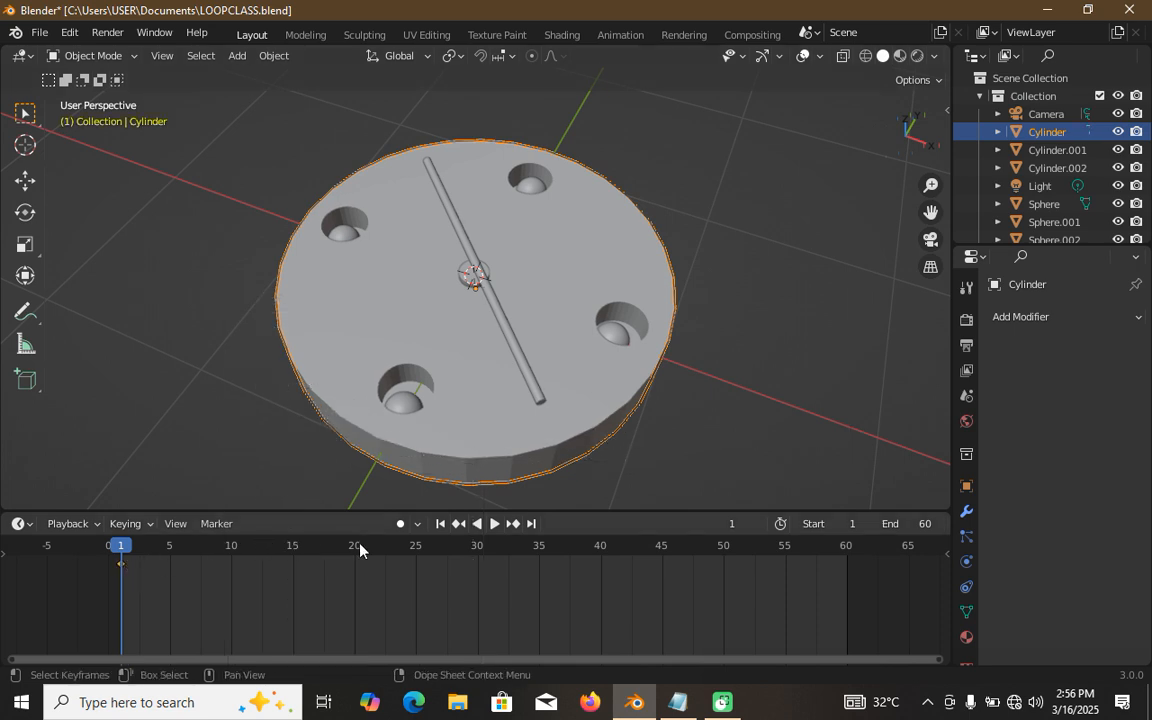
Step: Go to frame 60 and rotate the disc -180° about the global Z axis to record its end keyframe
left_click(845, 551)
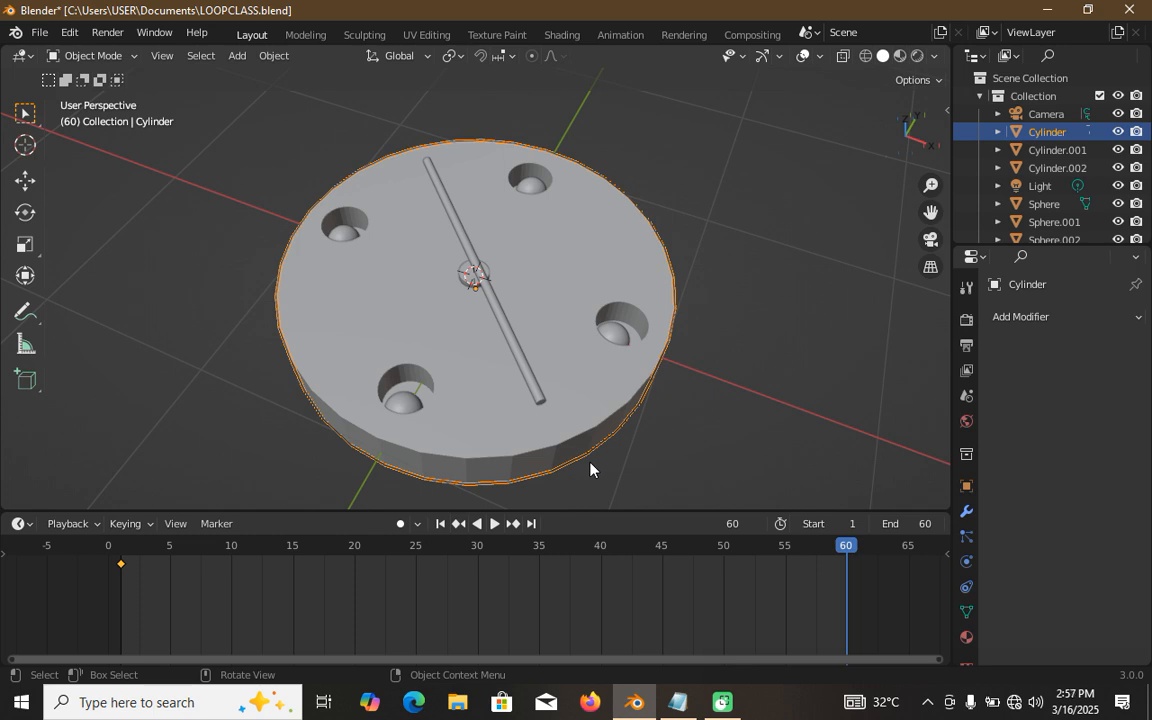
key("r")
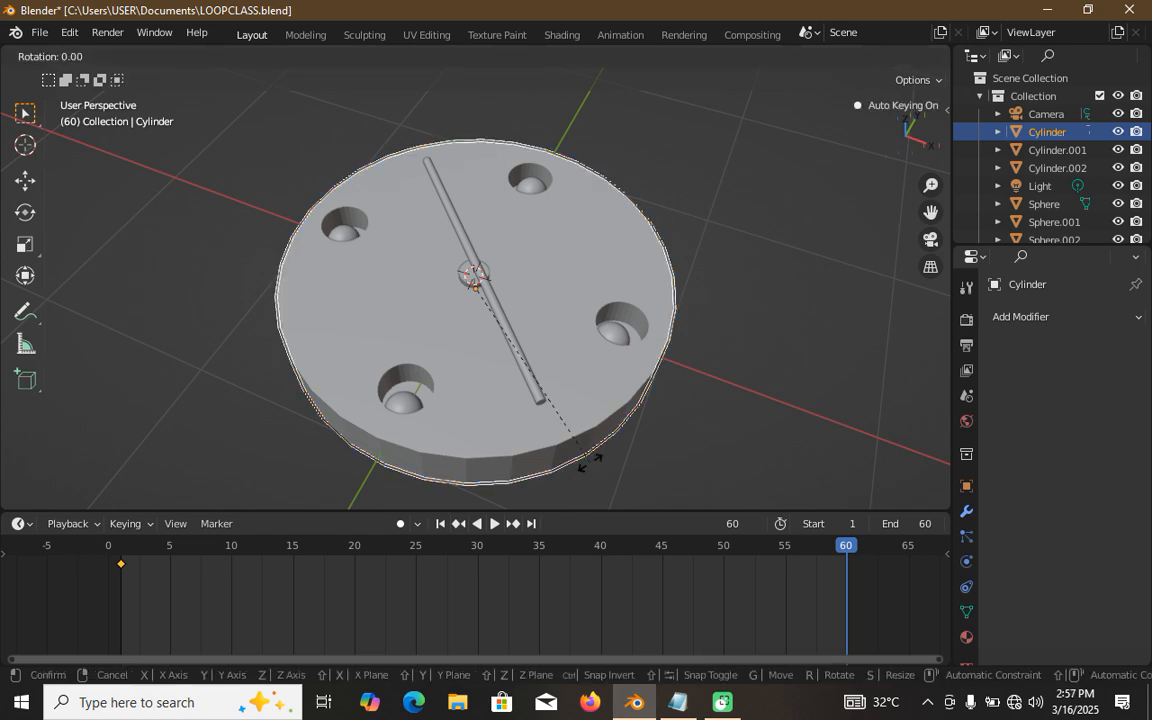
key("z")
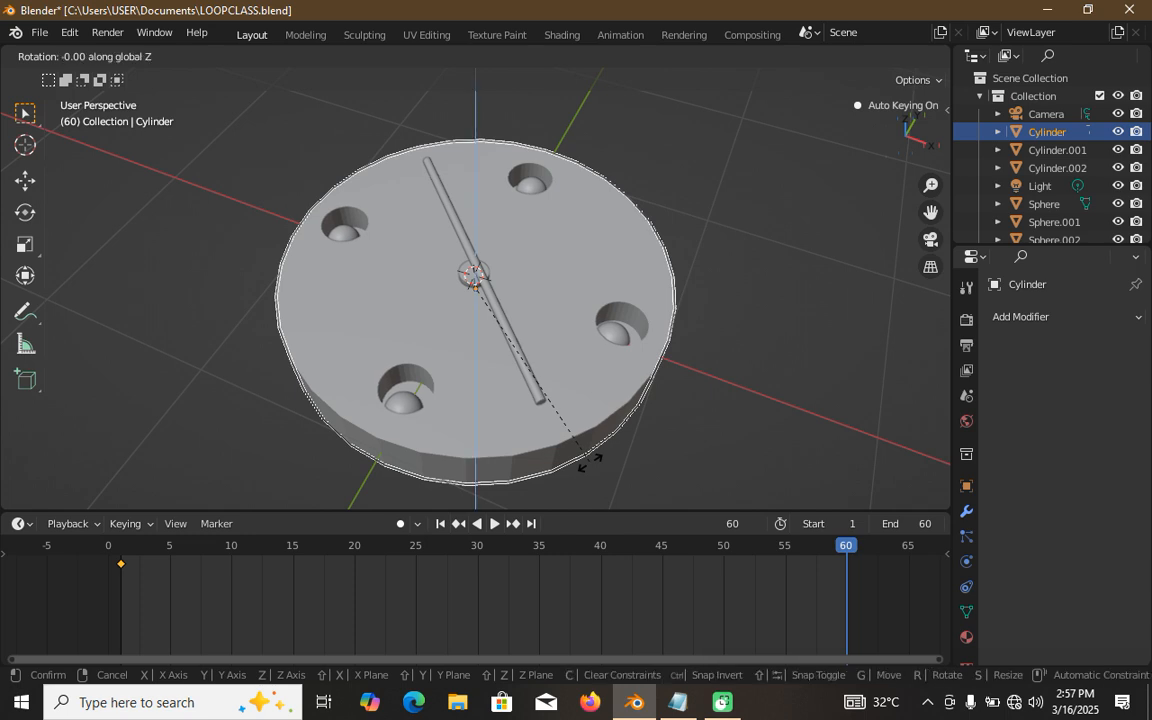
type("-180")
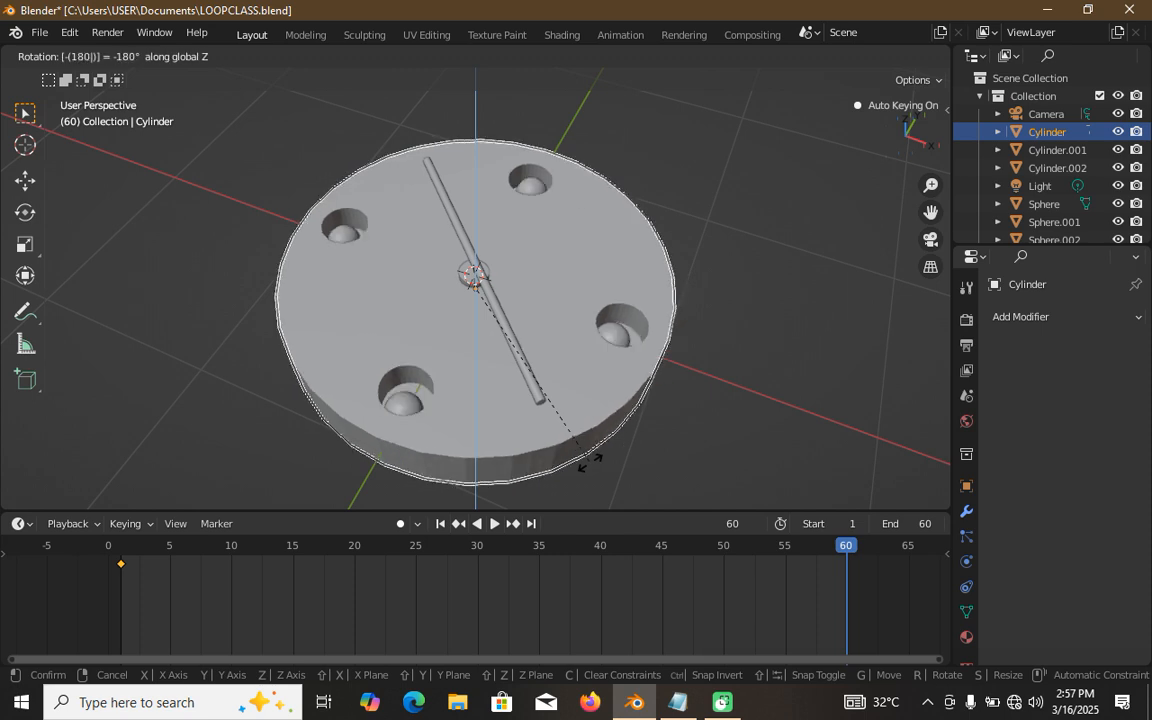
key("Return")
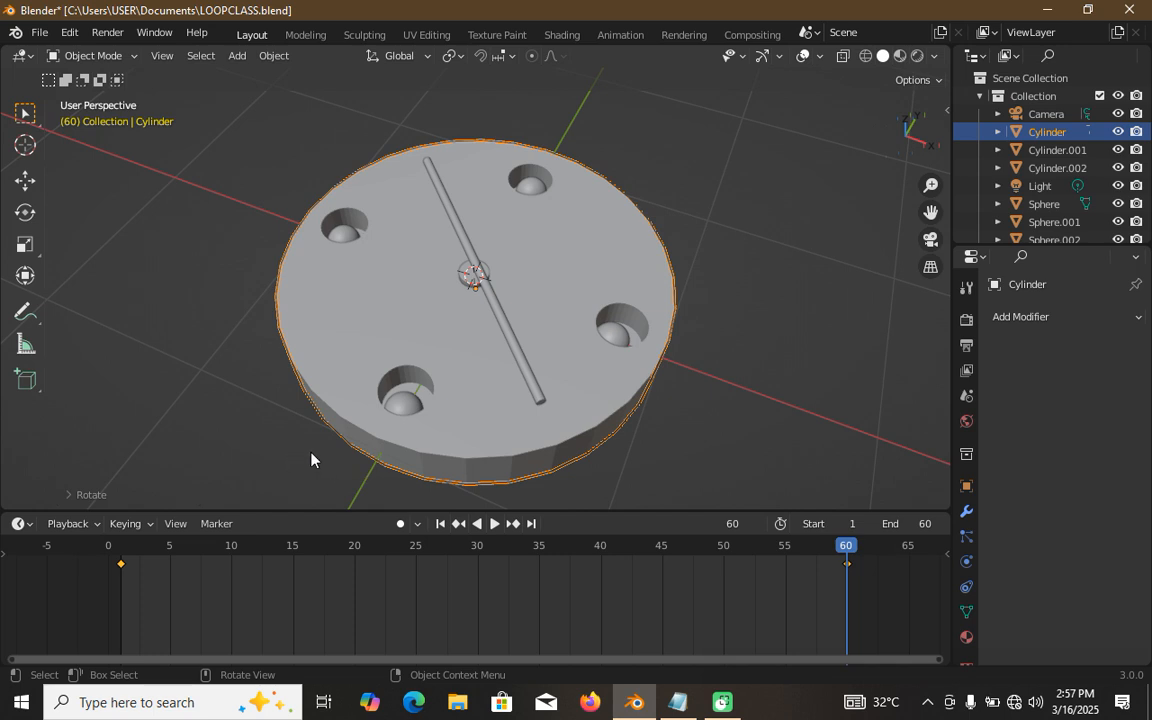
Step: Play the disc and rod turning in opposite directions, stop the playback and return to the first frame
left_click(494, 523)
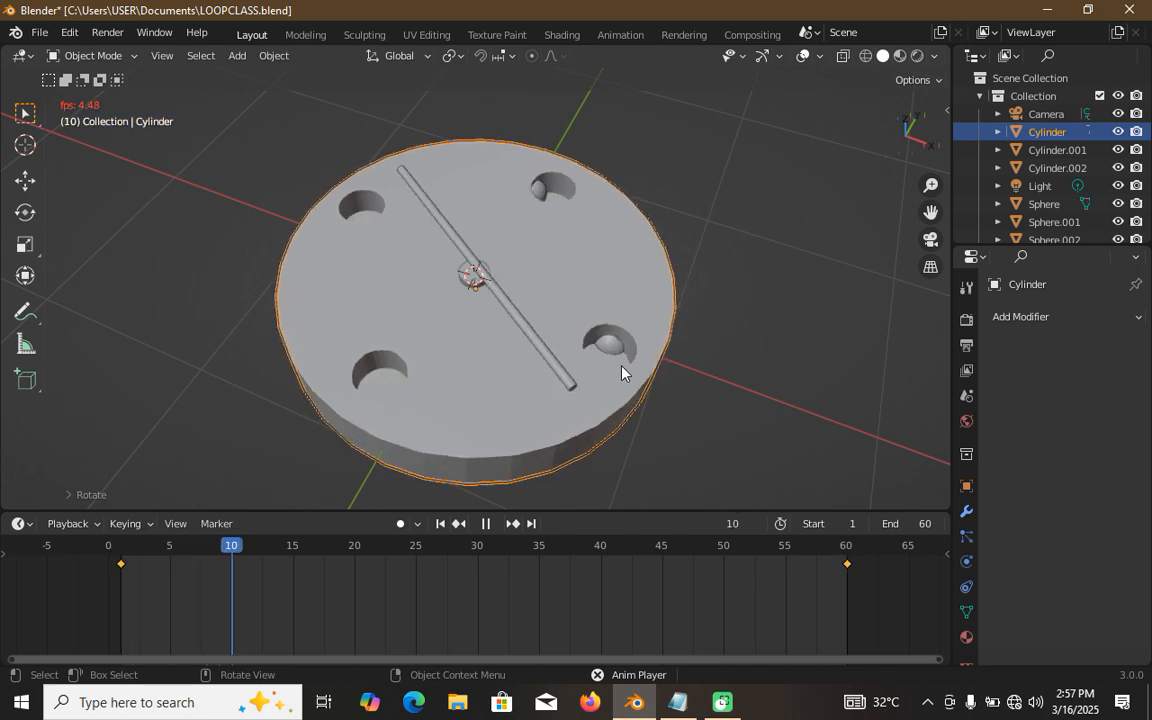
left_click(486, 524)
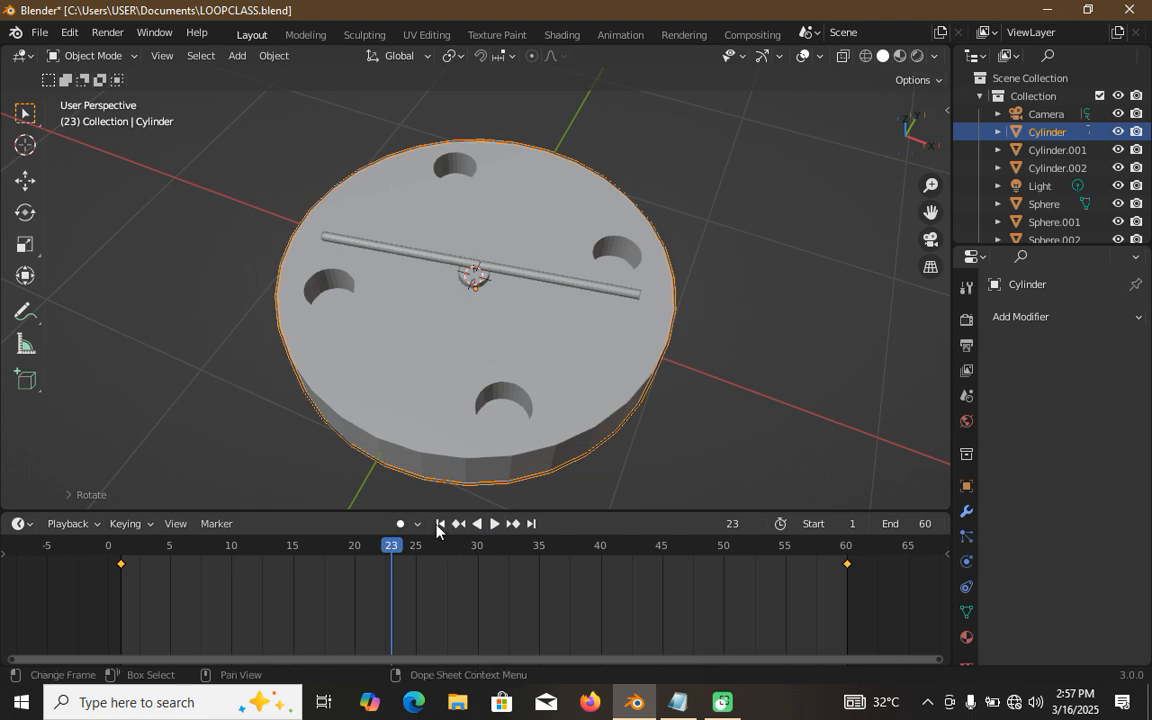
left_click(440, 524)
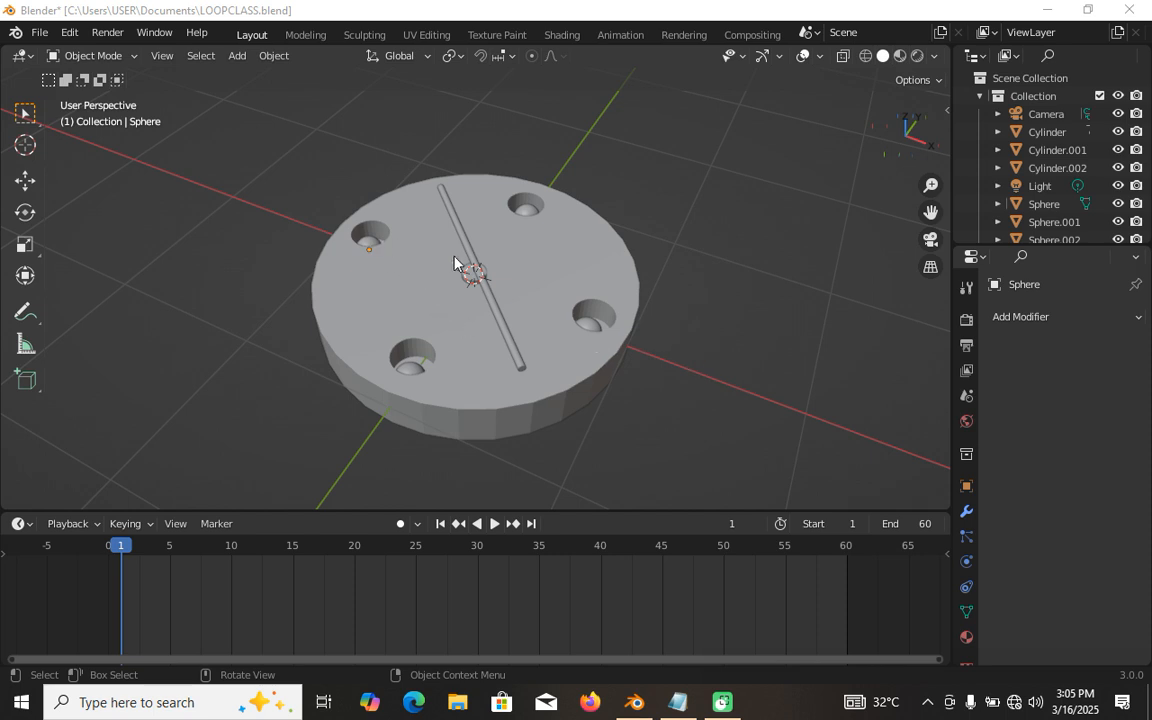
Step: Select the two opposite balls along the X axis and raise them 0.2 m along global Z at frame 1
left_click(371, 246)
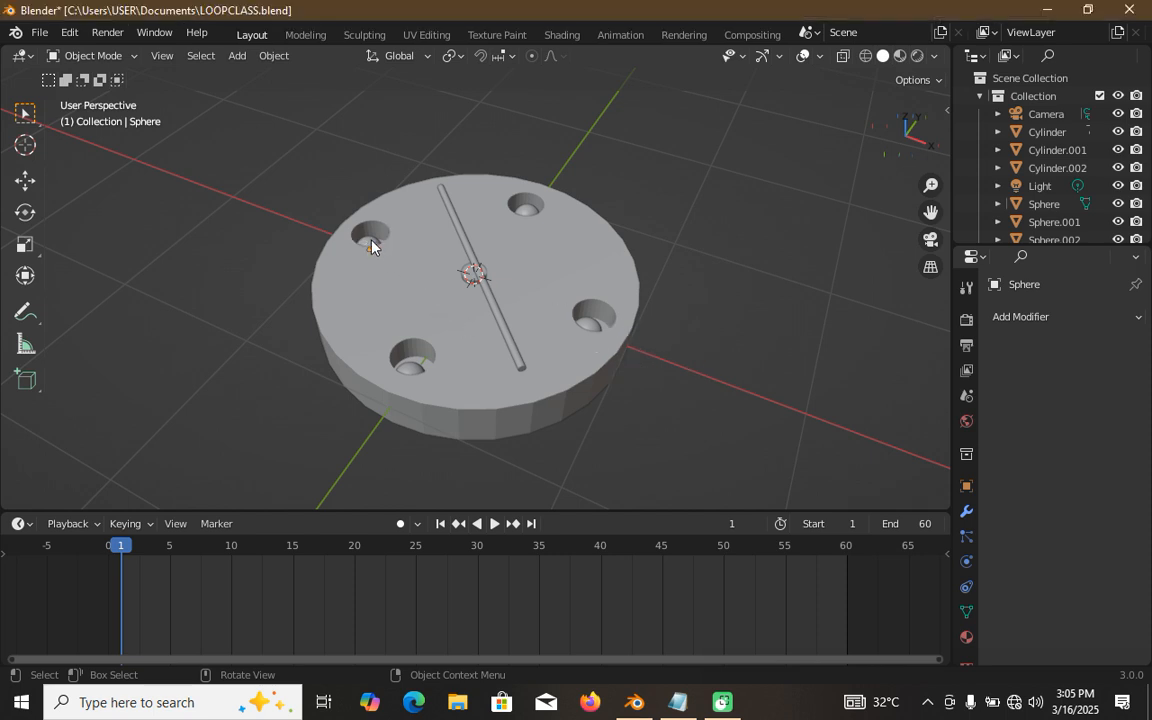
left_click(371, 246)
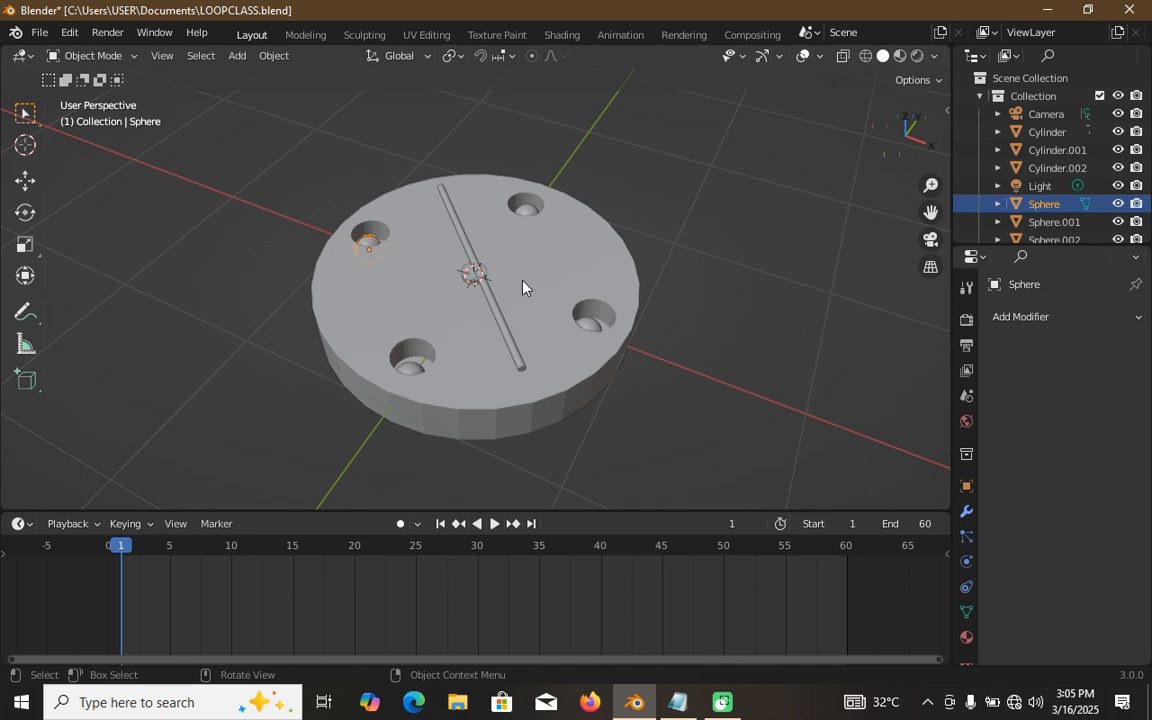
scroll(522, 288, "down", 1)
scroll(522, 288, "down", 1)
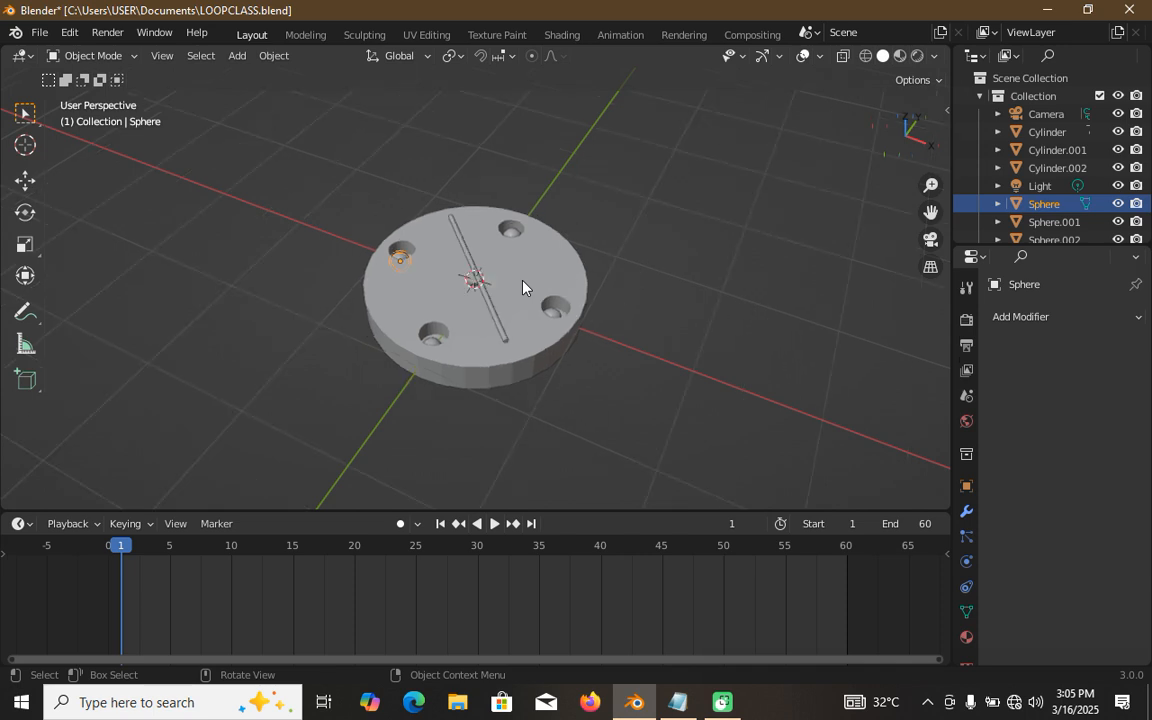
left_click(631, 236)
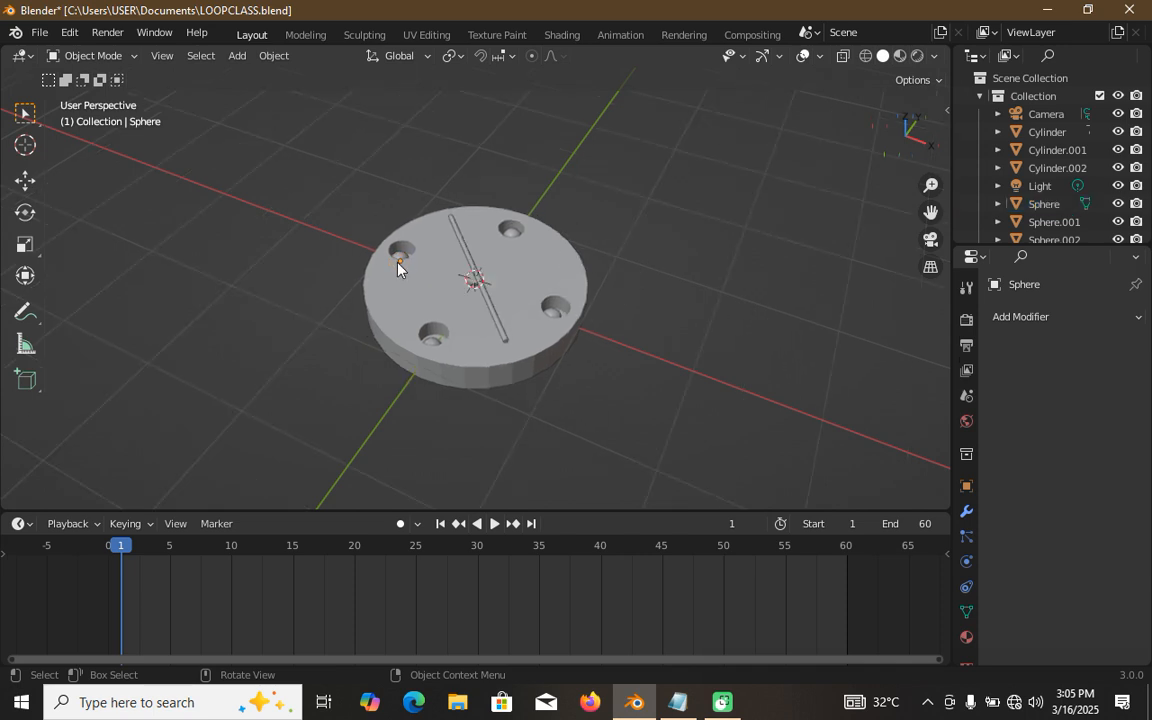
left_click(402, 260)
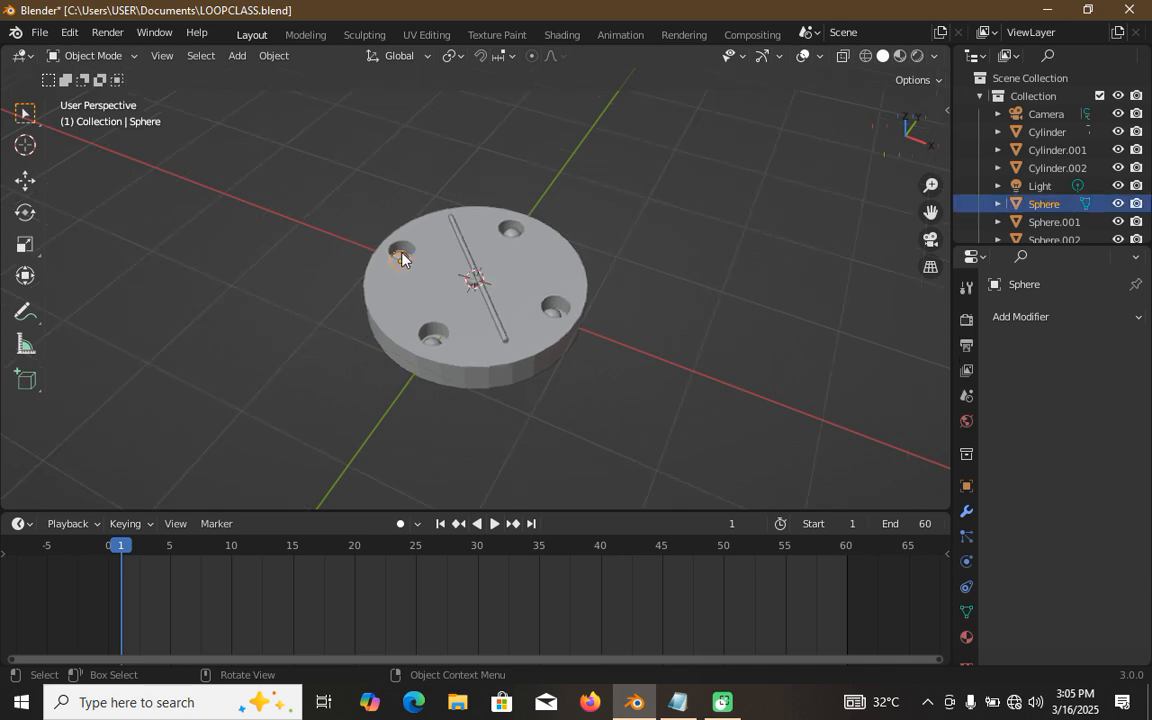
left_click(626, 271)
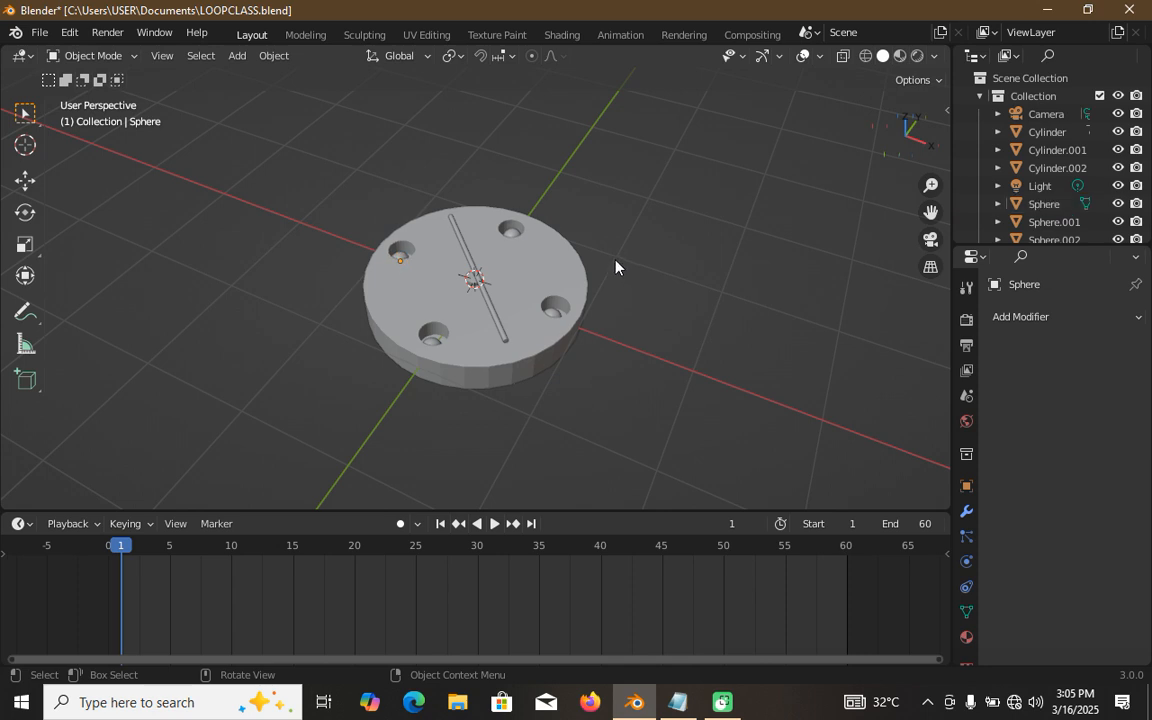
middle_click_drag(612, 265, 614, 296)
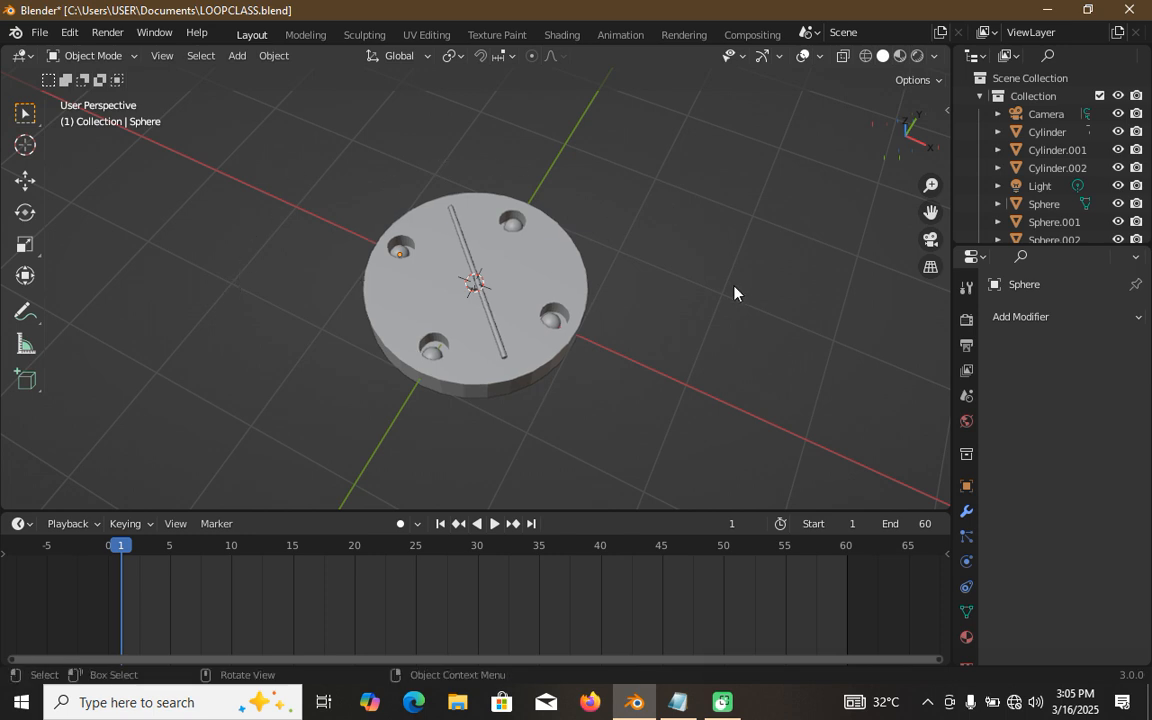
left_click(400, 250)
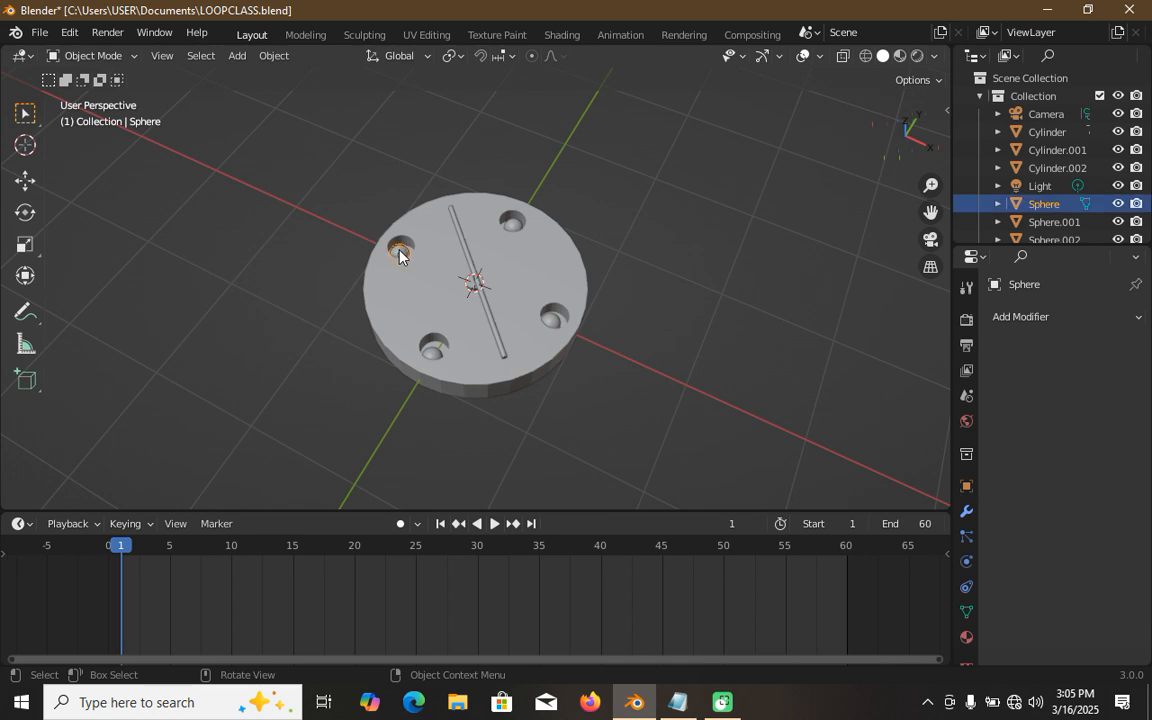
left_click(555, 322, "shift")
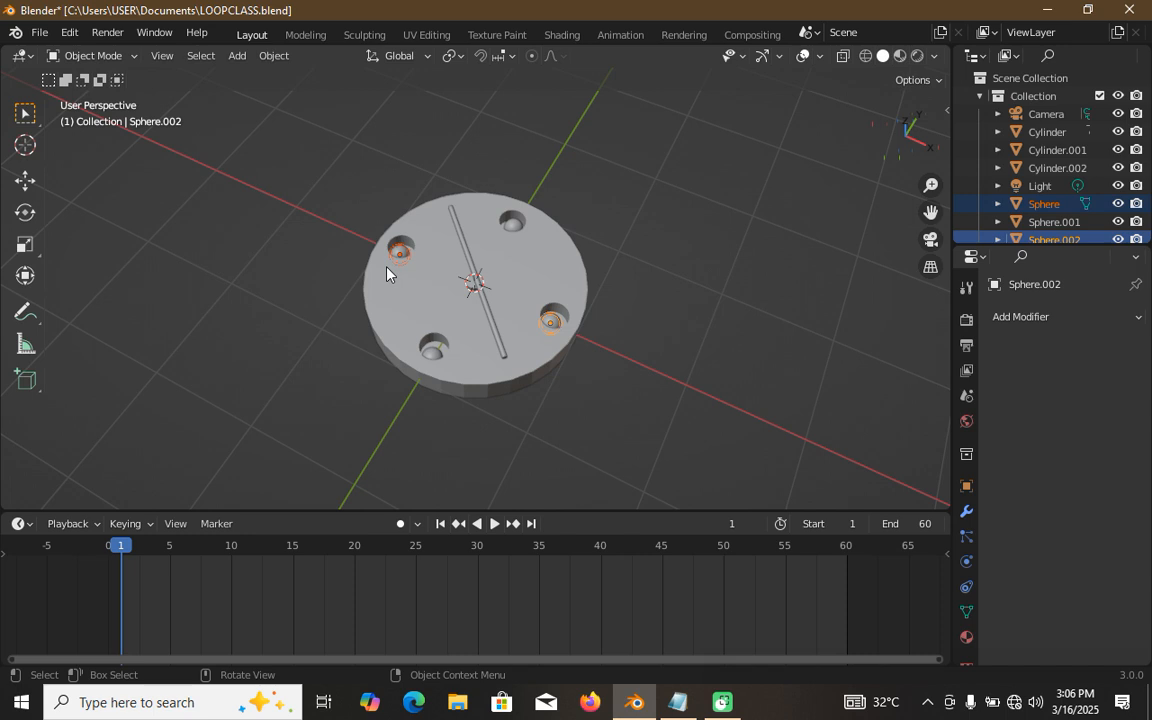
key("g")
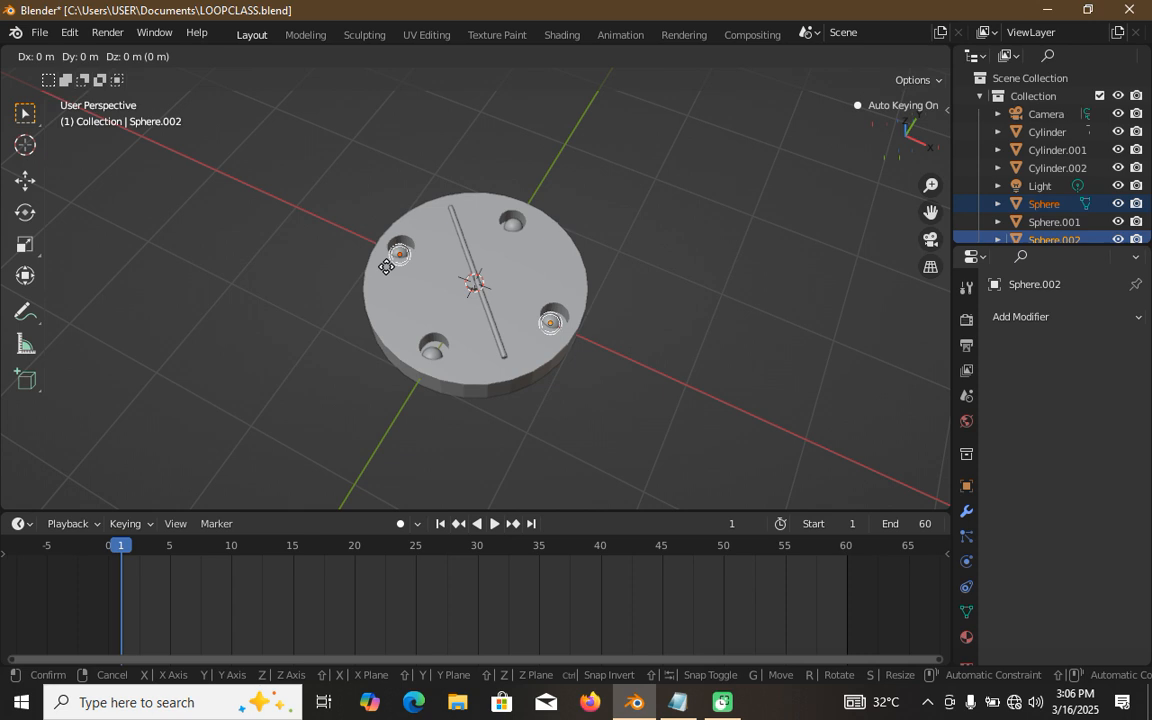
key("z")
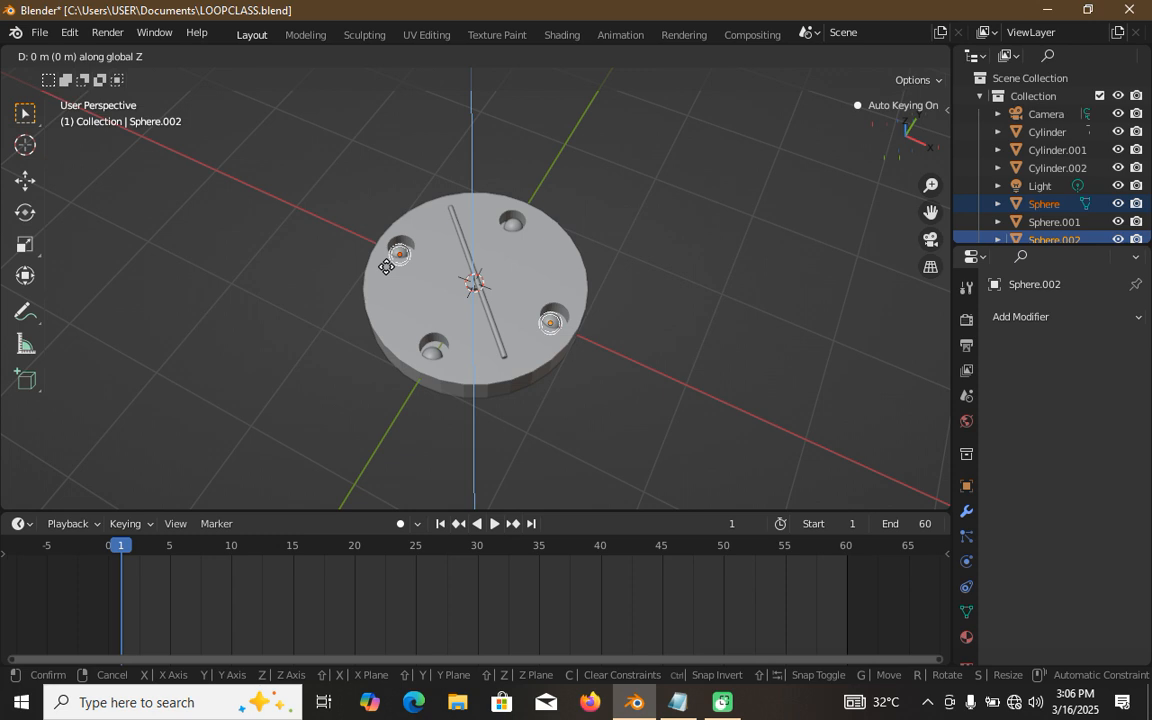
type("0.2")
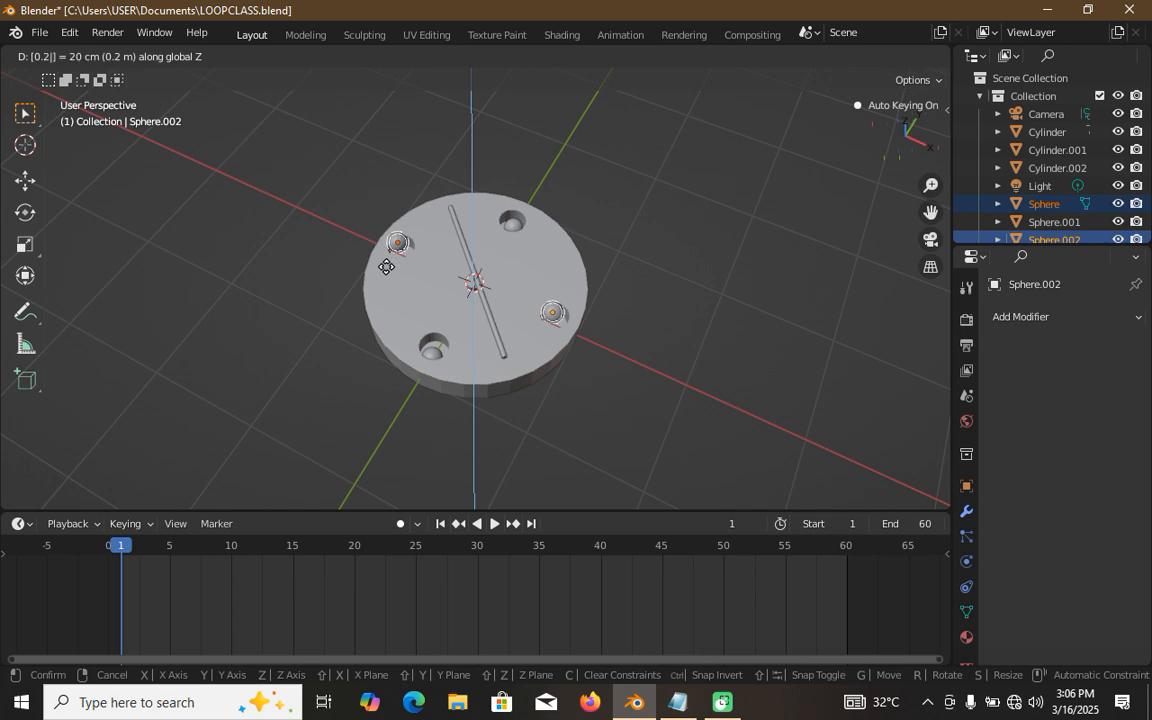
key("Return")
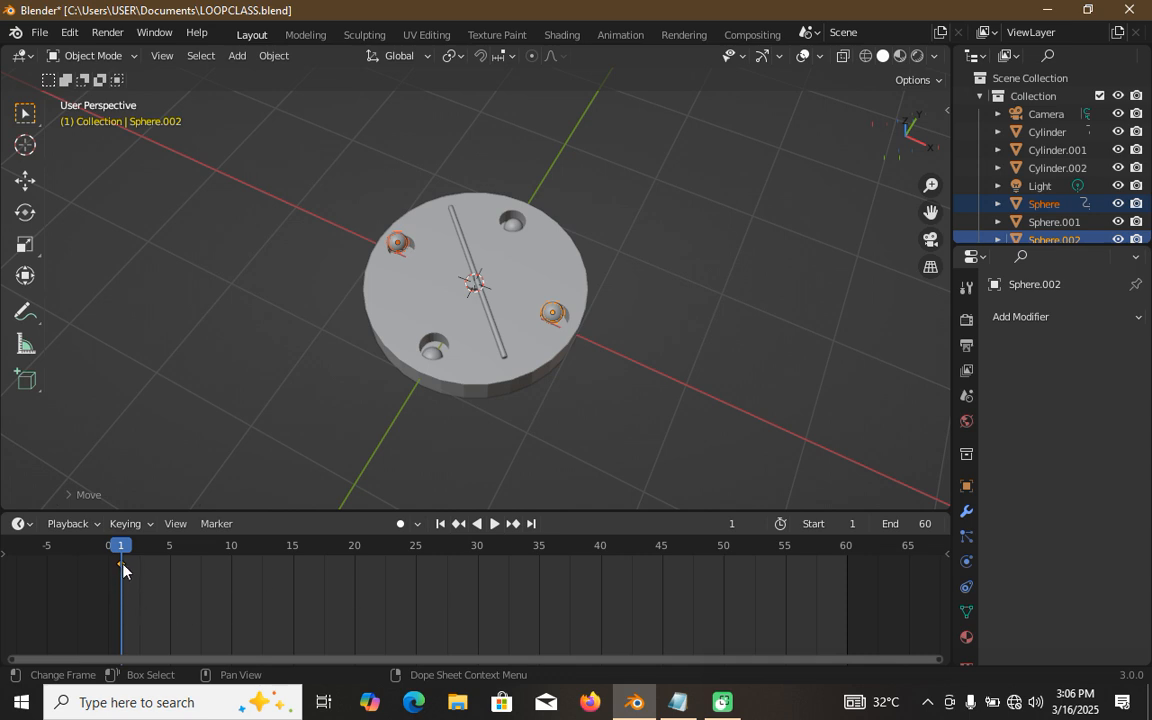
Step: Duplicate the two raised balls' keyframes from frame 1 to frame 60
key("ctrl+z")
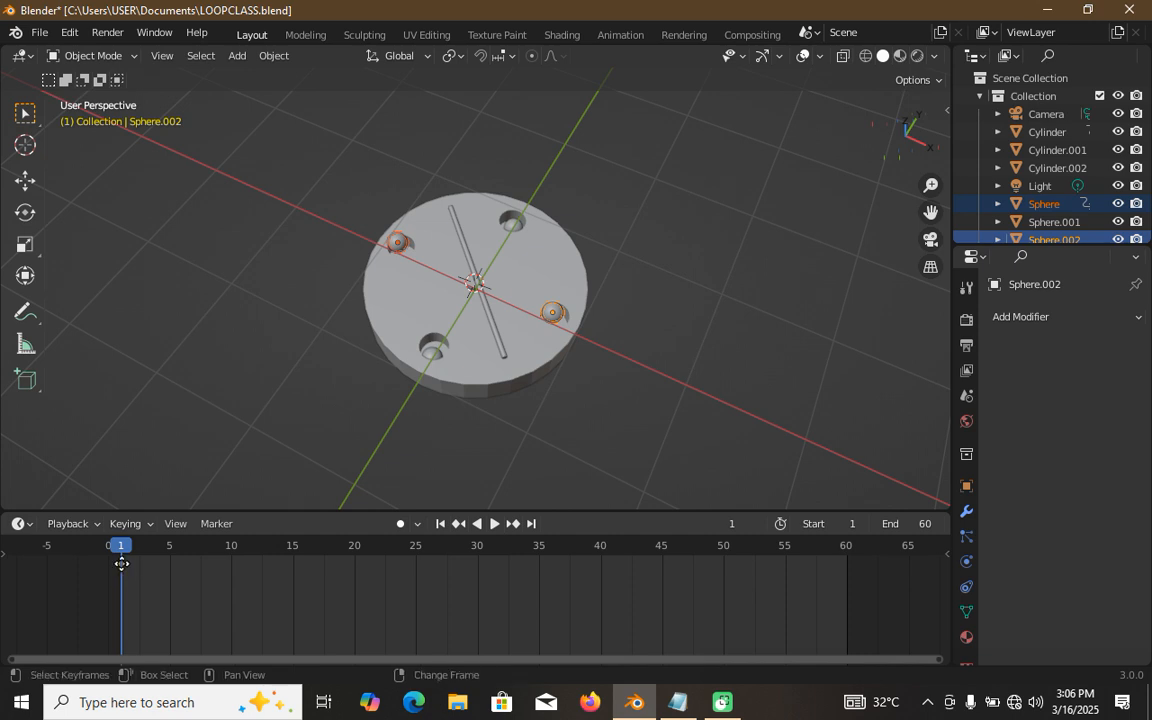
left_click_drag(121, 569, 848, 576)
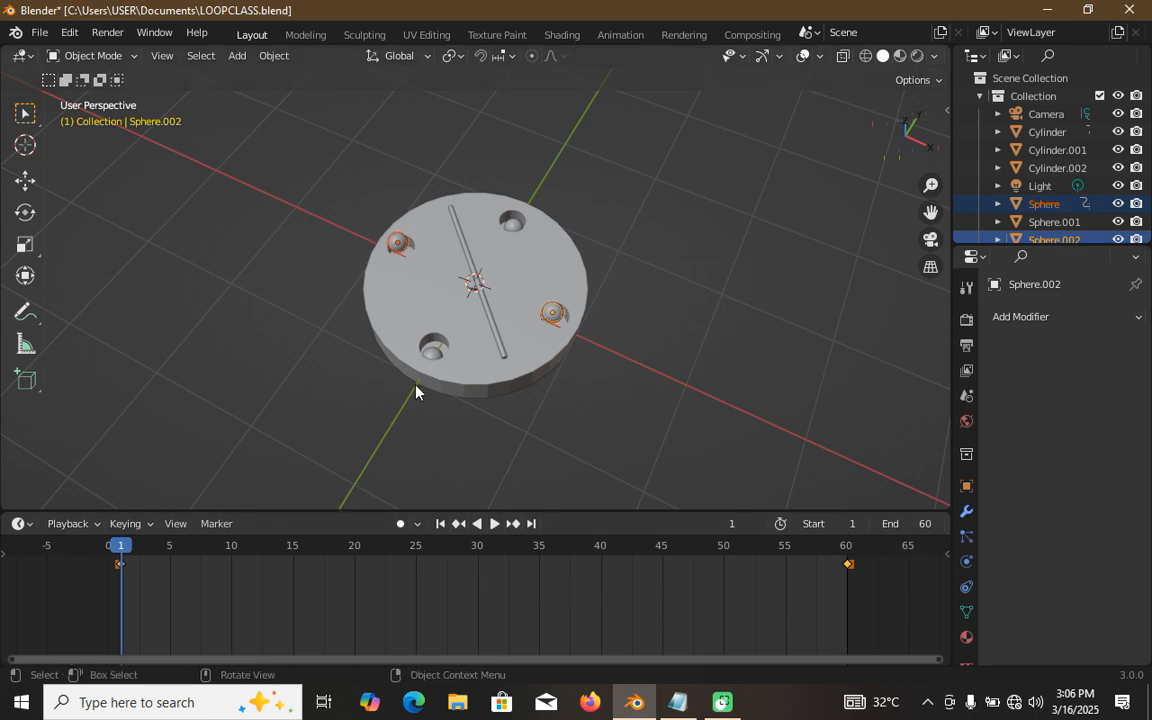
Step: Select the disc, play the animation to check the raised balls, stop it and return to the first frame
left_click(400, 347)
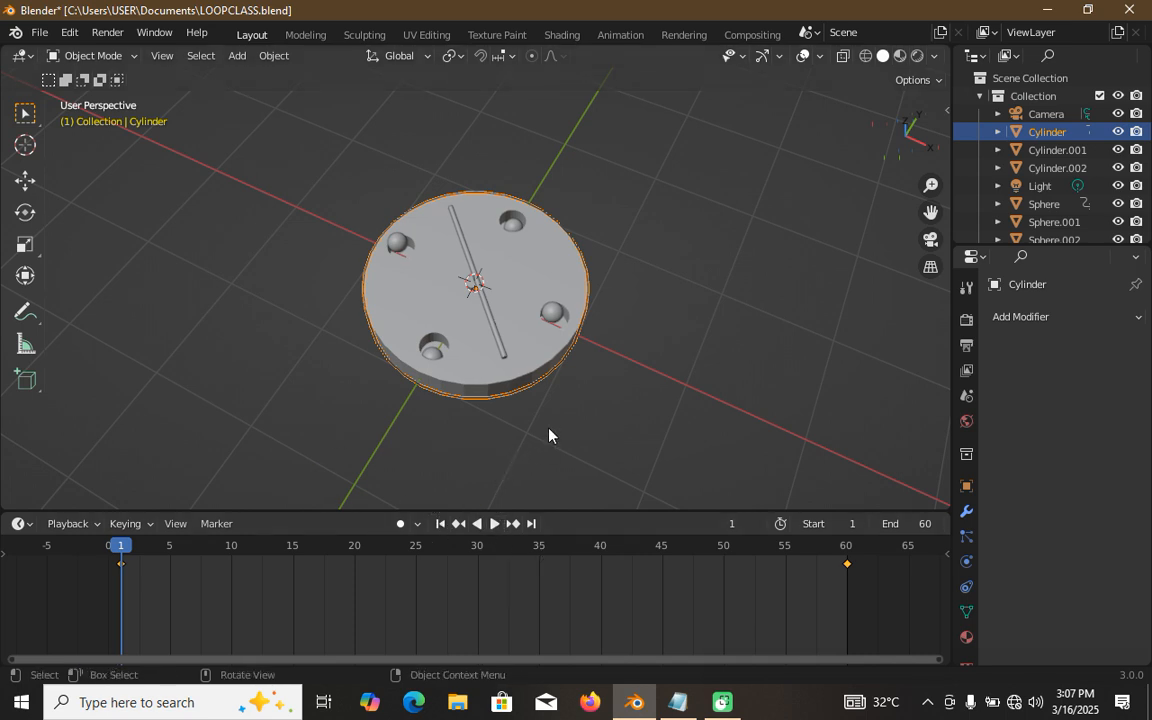
scroll(549, 435, "up", 1)
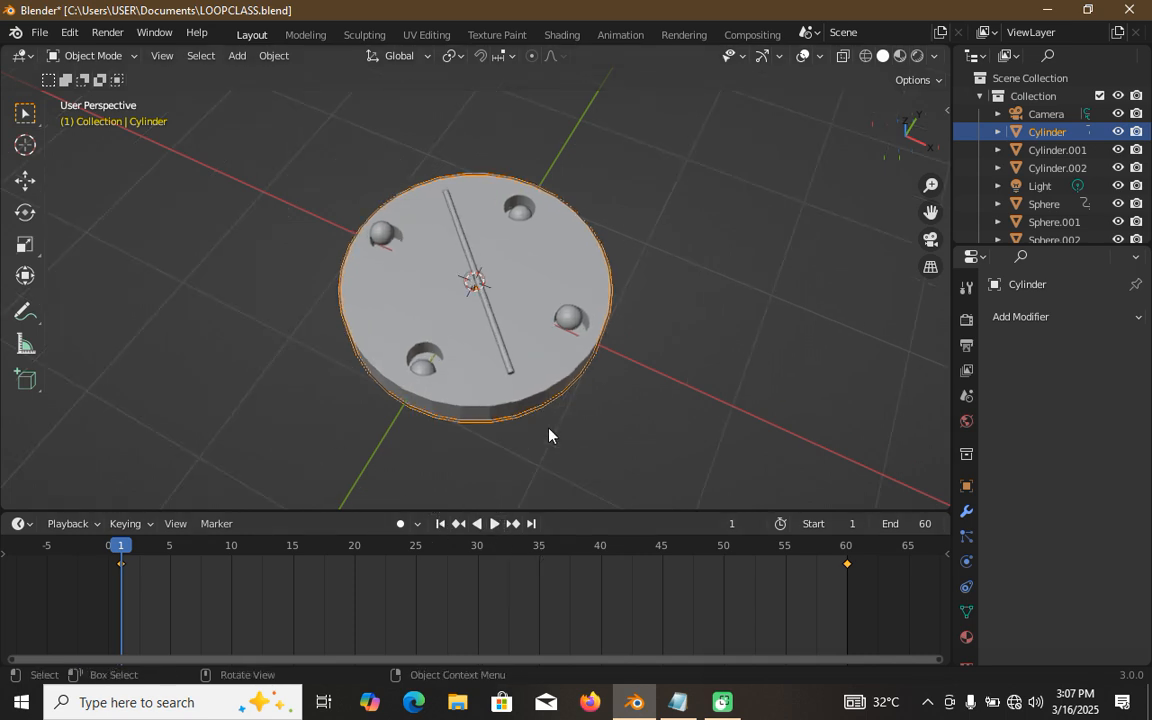
scroll(549, 435, "up", 1)
left_click(494, 526)
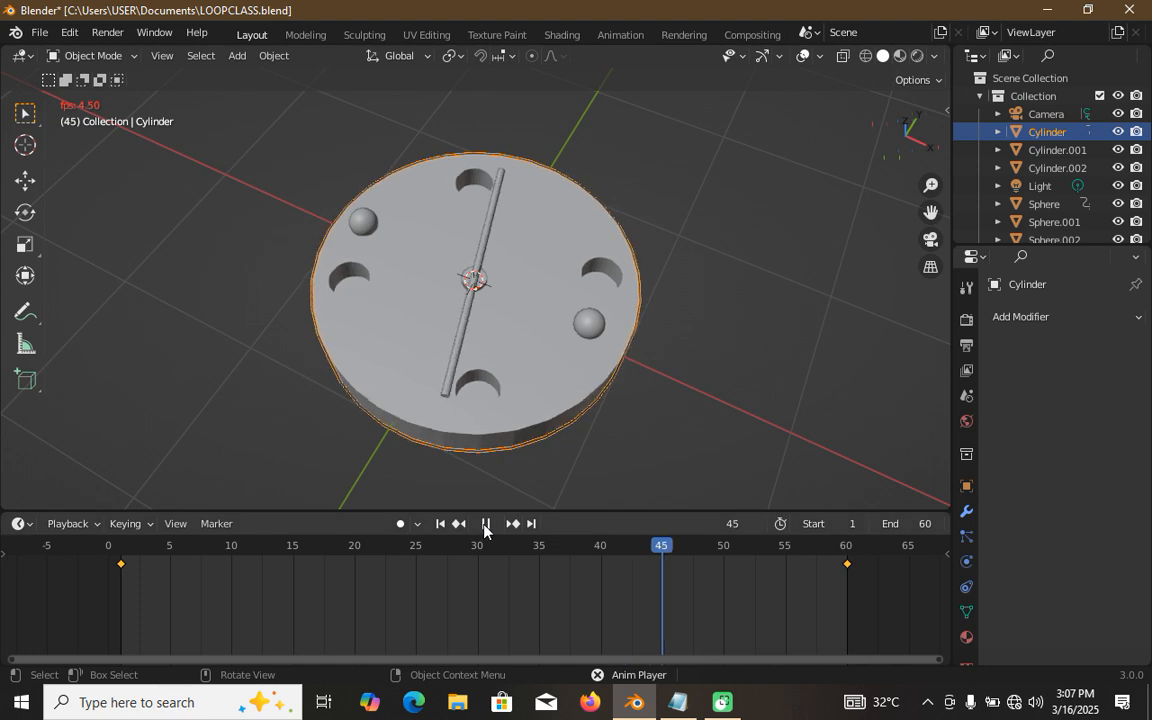
left_click(486, 523)
left_click(439, 524)
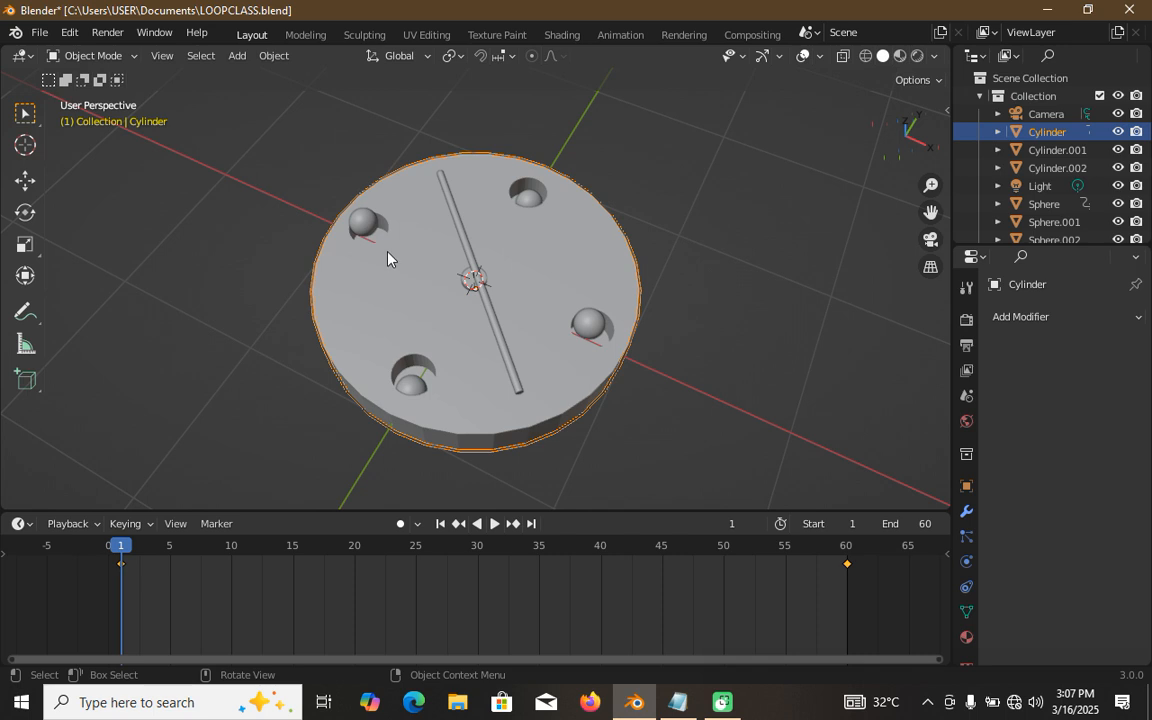
Step: Select the two raised balls and insert a Location, Rotation & Scale keyframe for them at frame 29
left_click(368, 226)
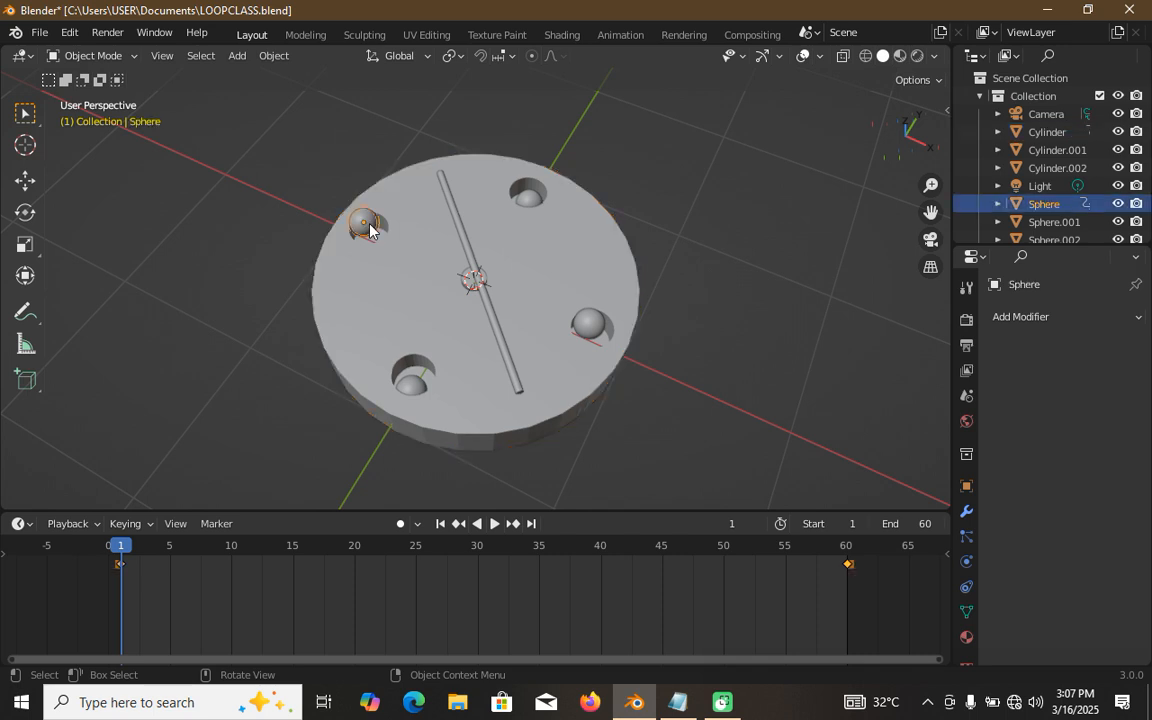
left_click(591, 330, "shift")
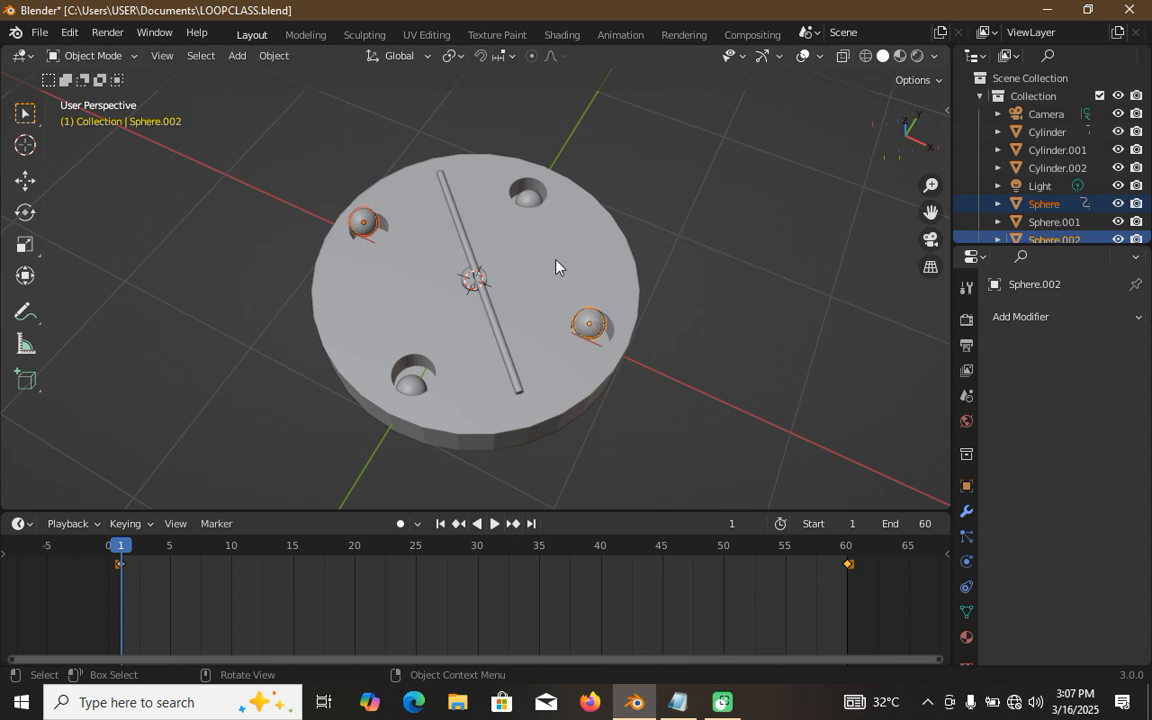
left_click(418, 555)
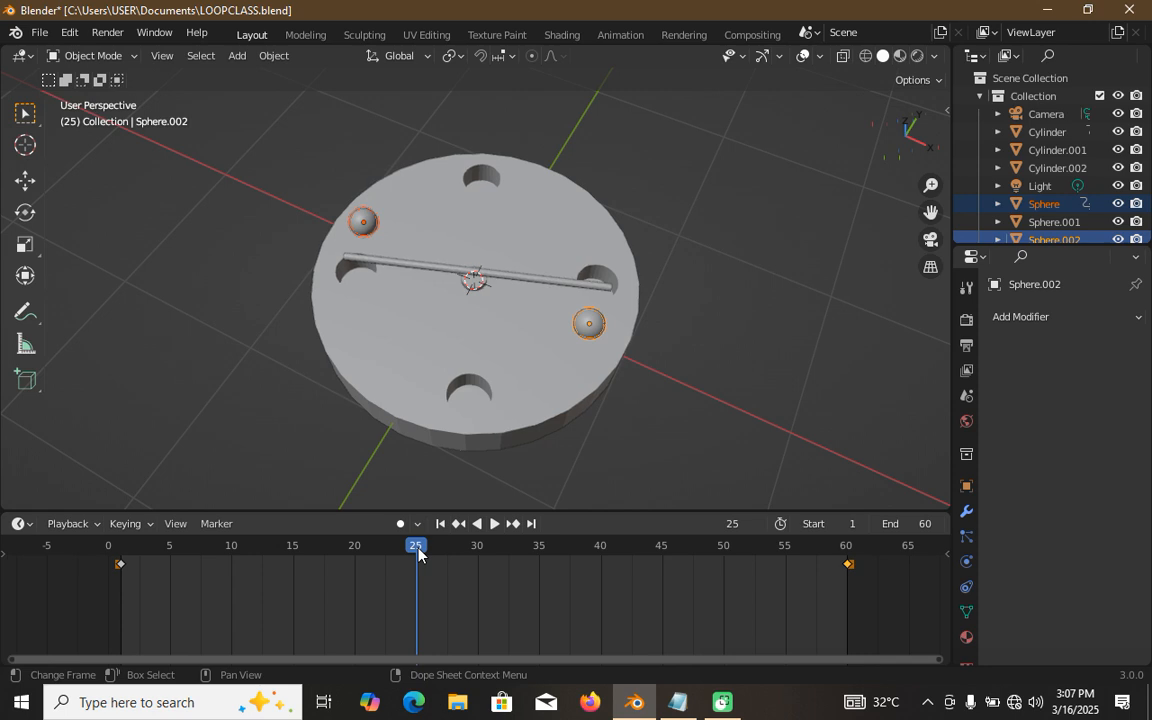
left_click_drag(424, 553, 467, 555)
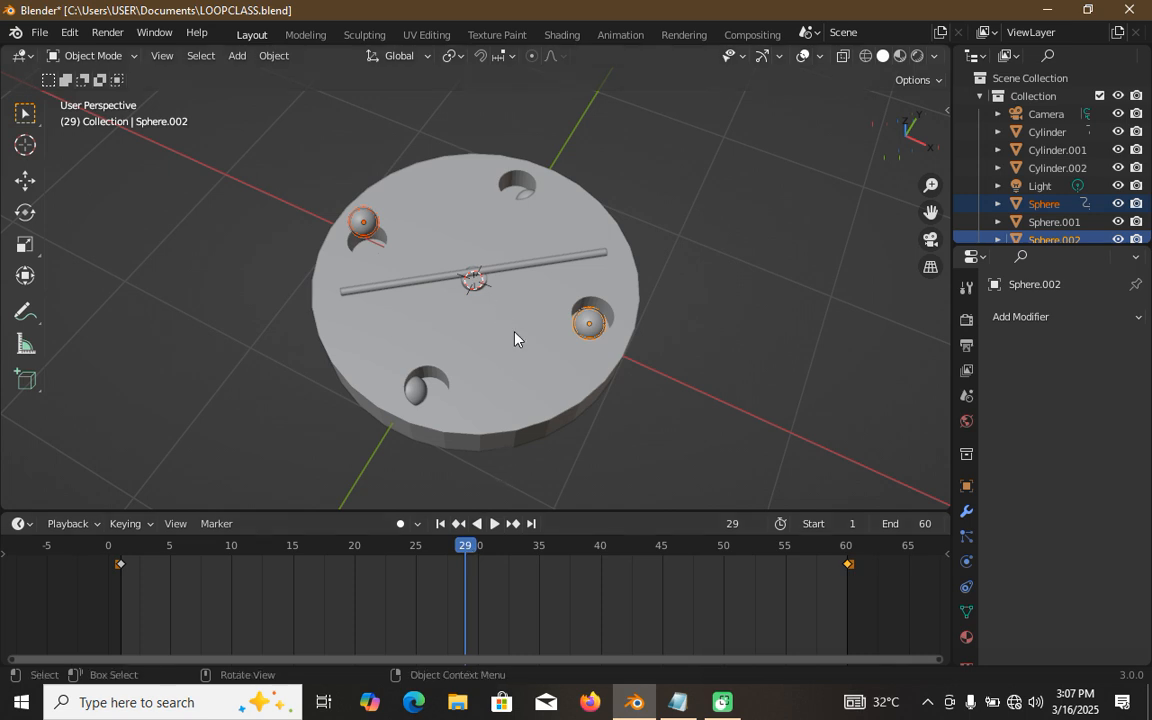
key("i")
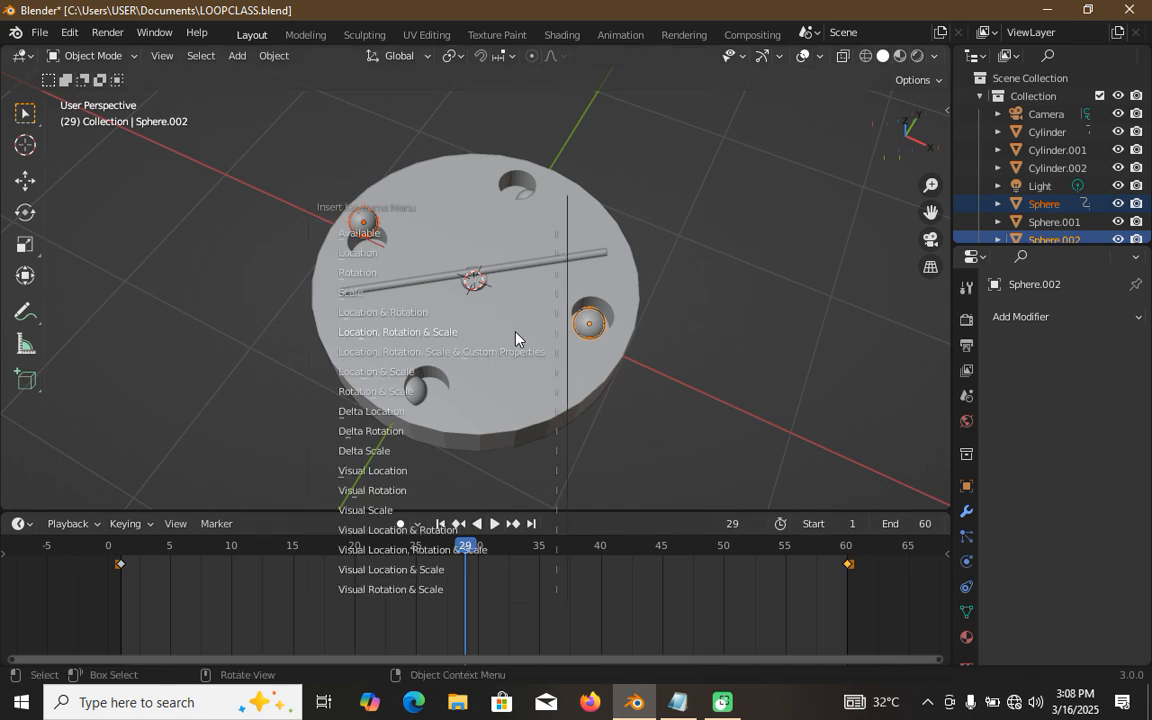
left_click(410, 336)
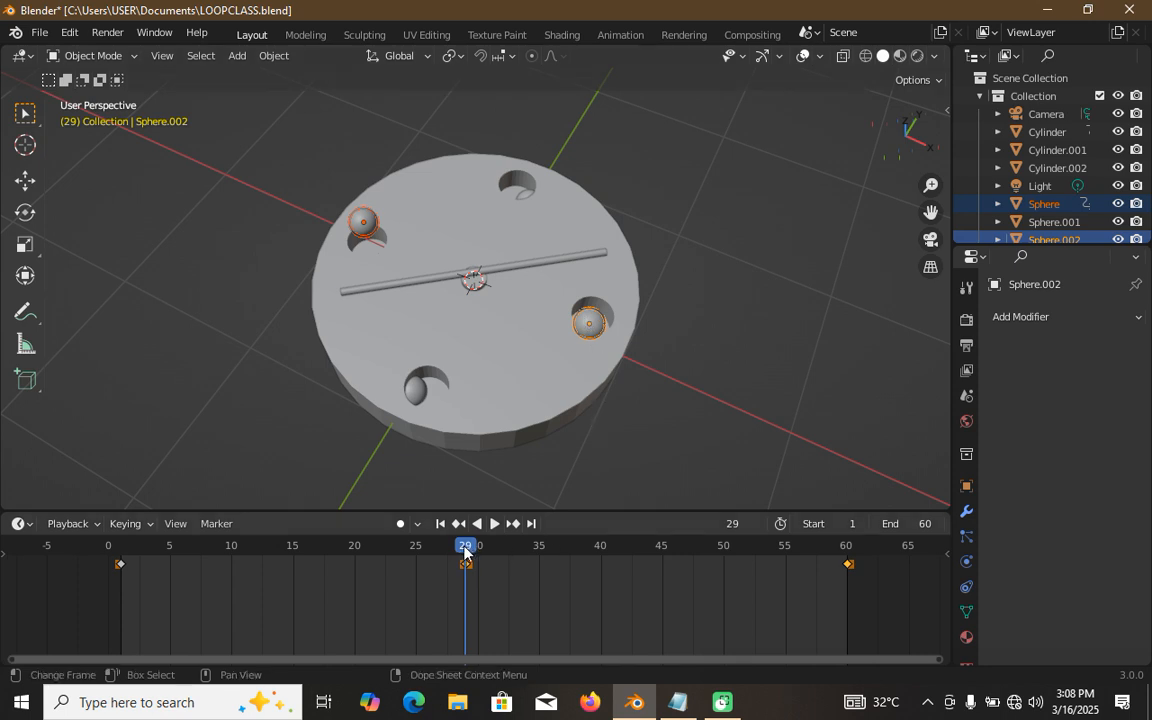
Step: Raise the two selected balls 1 m along global Z at frame 16
key("shift+ctrl+space")
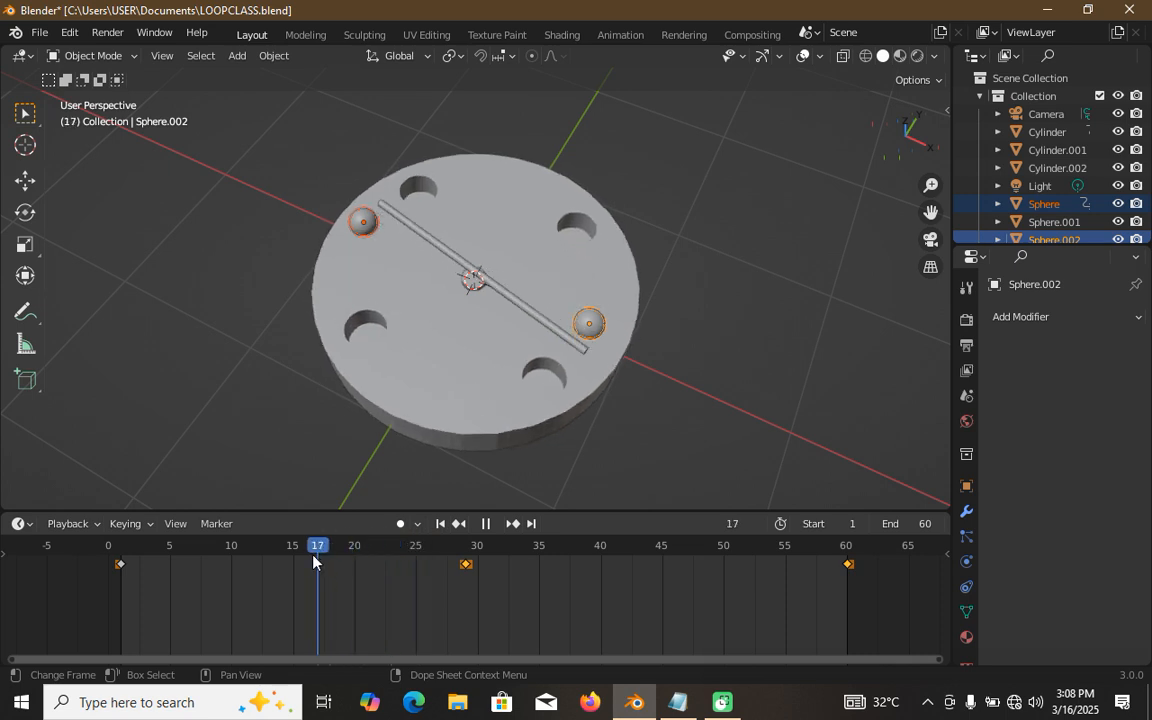
key("space")
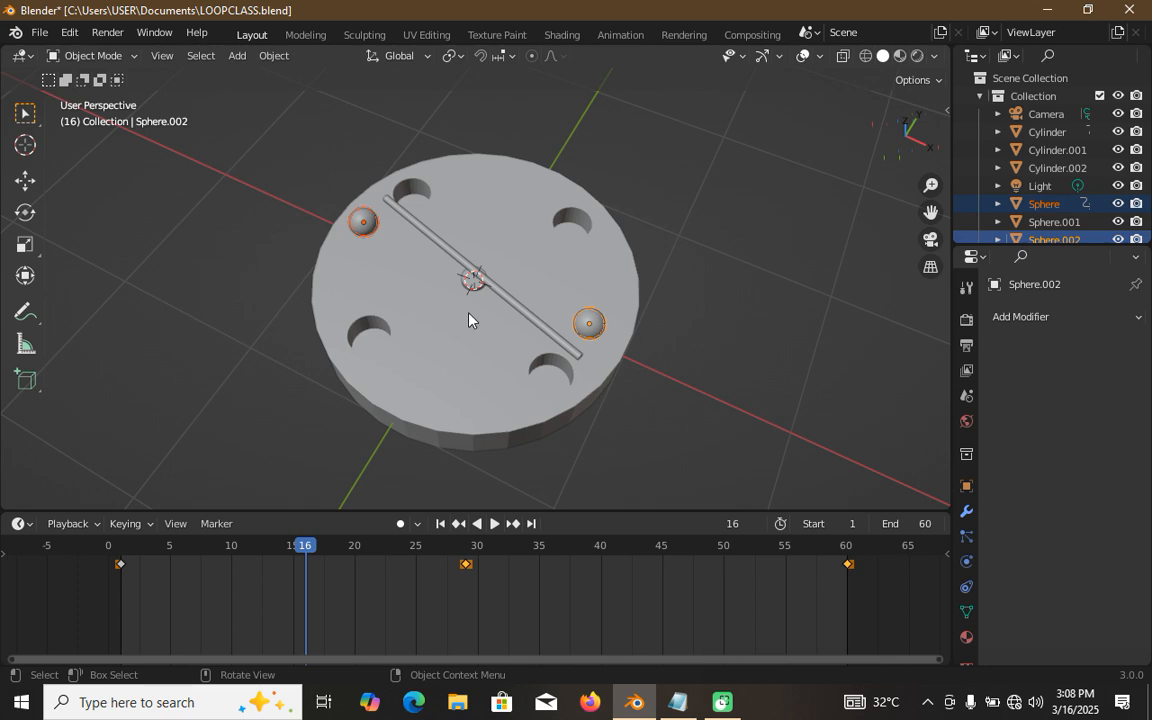
scroll(469, 320, "down", 1)
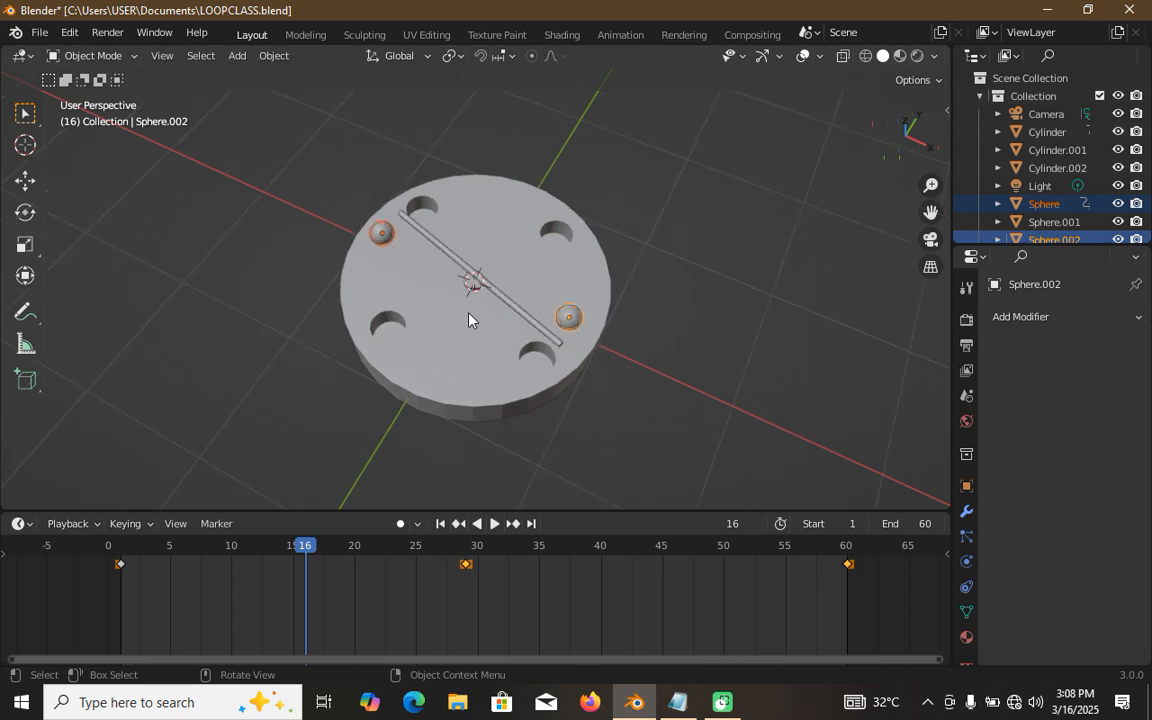
scroll(469, 320, "down", 1)
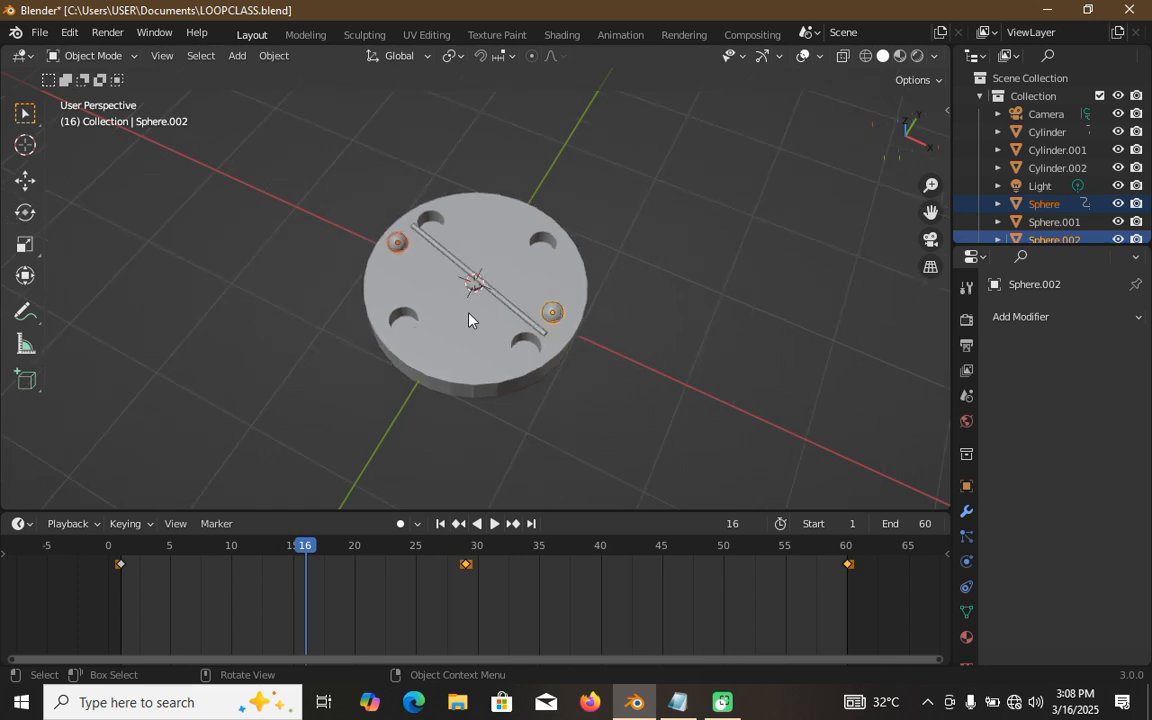
key("g")
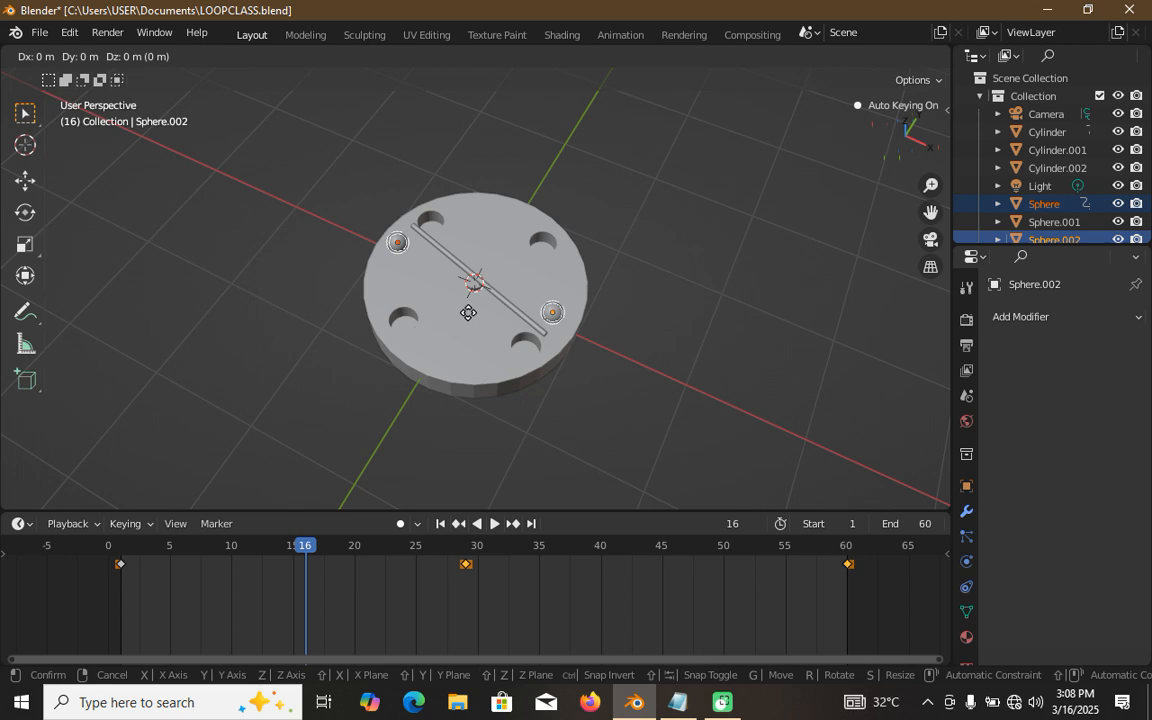
key("z")
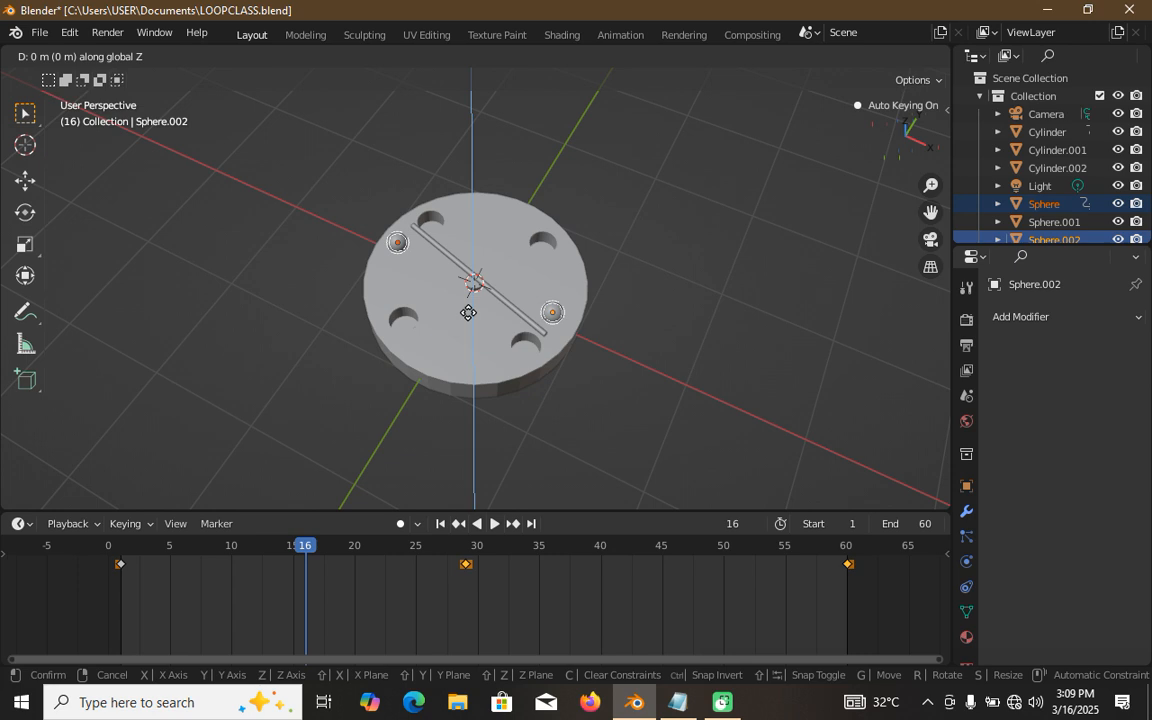
type("1")
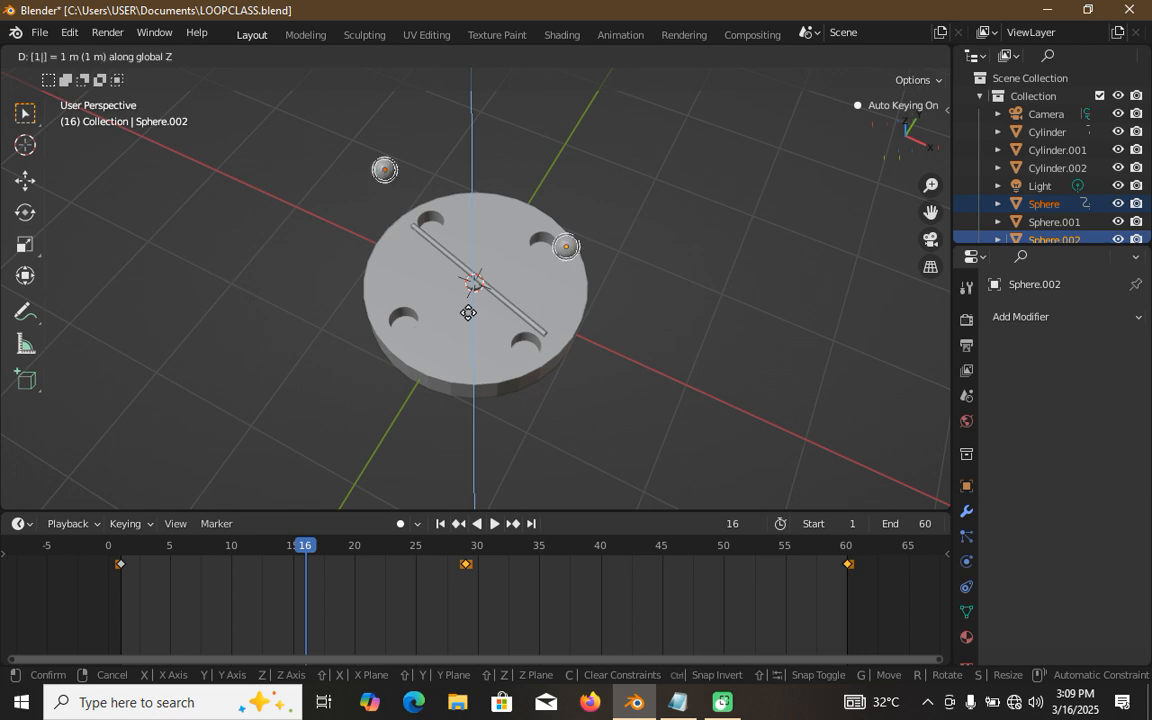
key("Return")
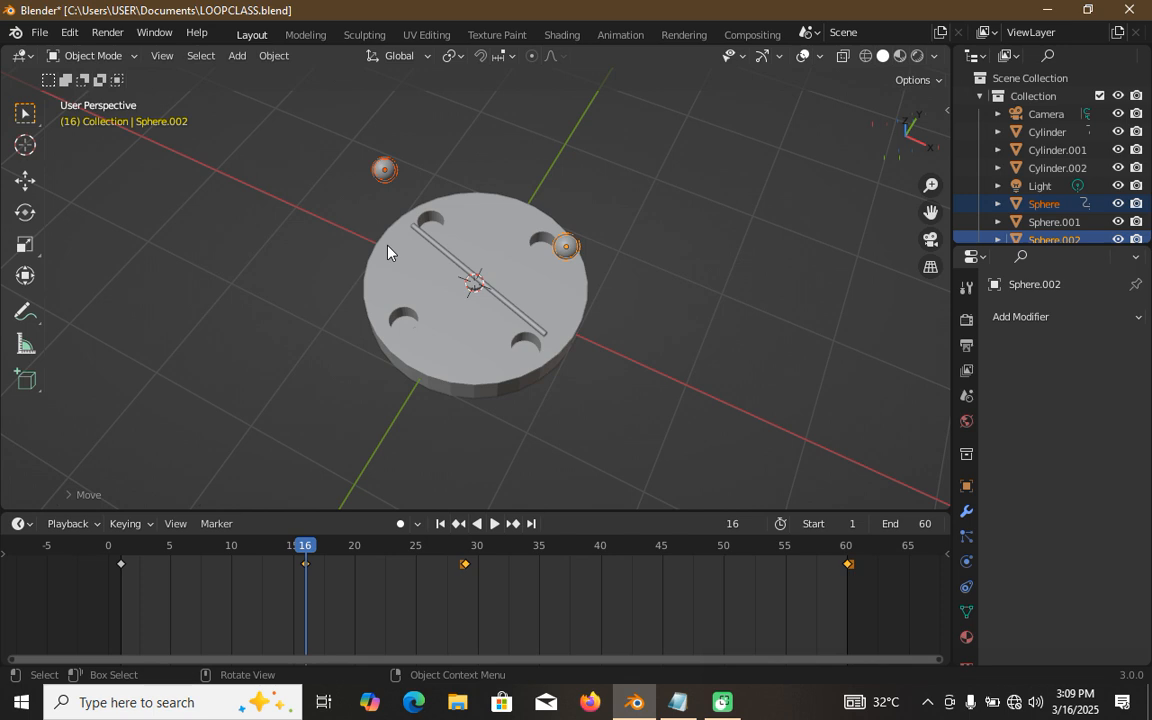
Step: Duplicate the two balls' keyframes from frame 16 to frame 20
left_click(306, 565)
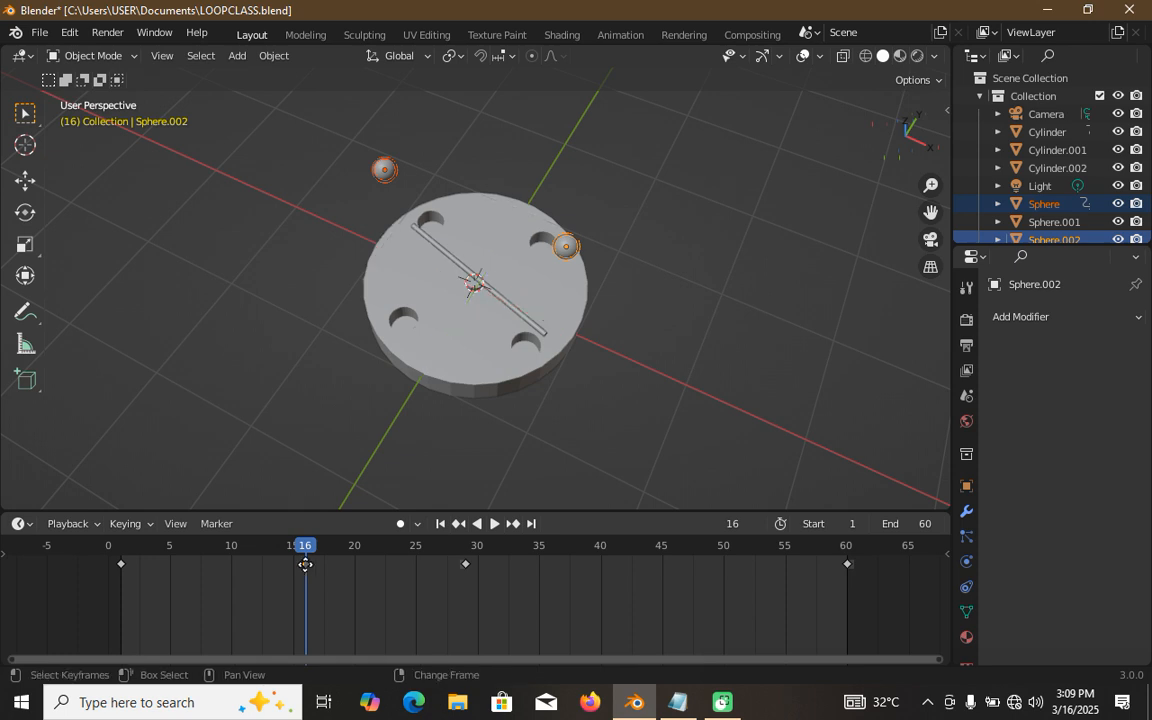
key("shift+d")
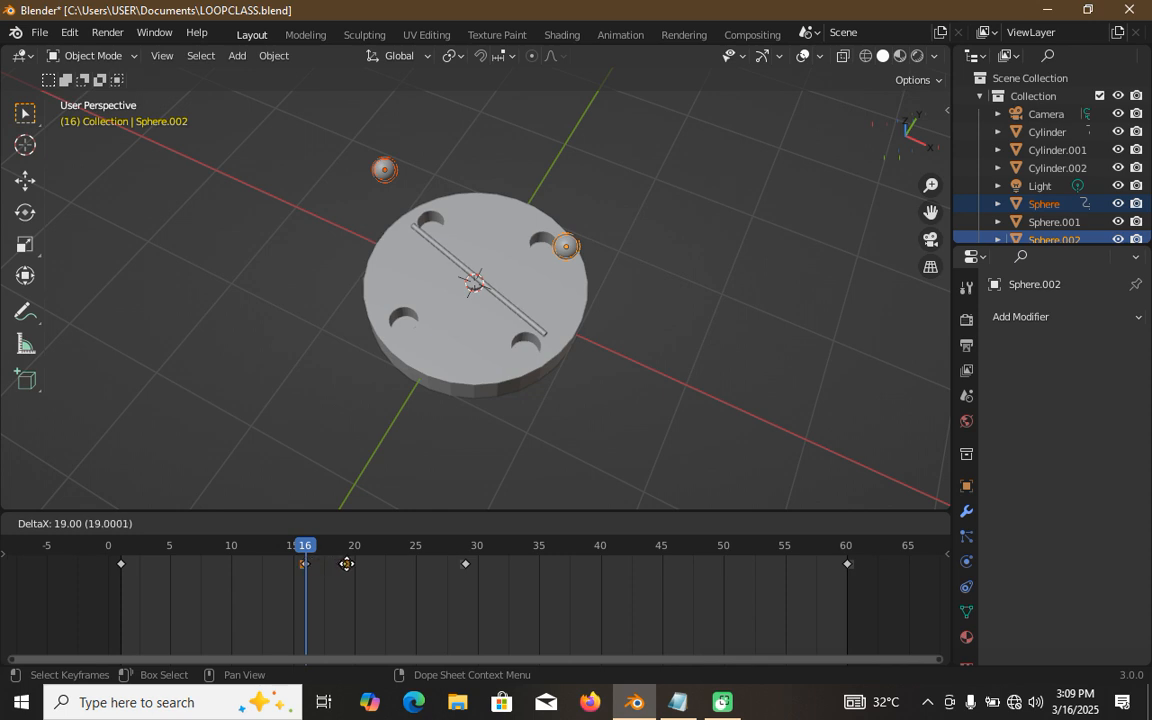
left_click(352, 566)
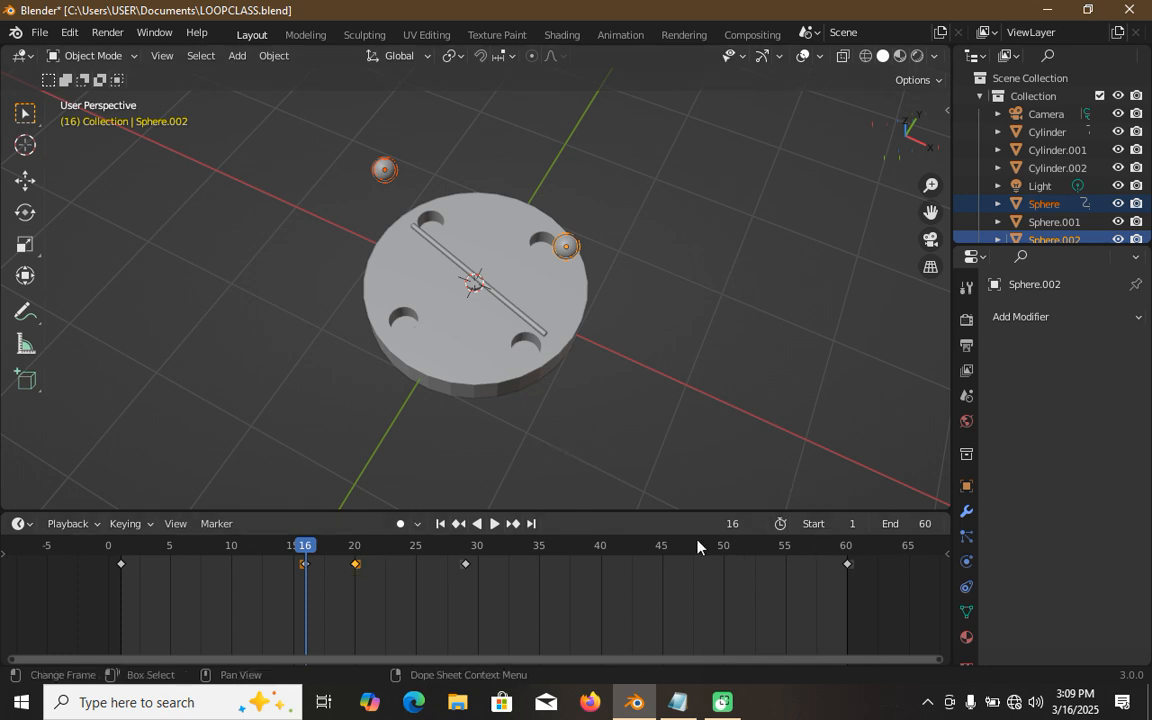
Step: Play the animation to check the two balls' jump, stop it and return to the first frame
left_click(494, 532)
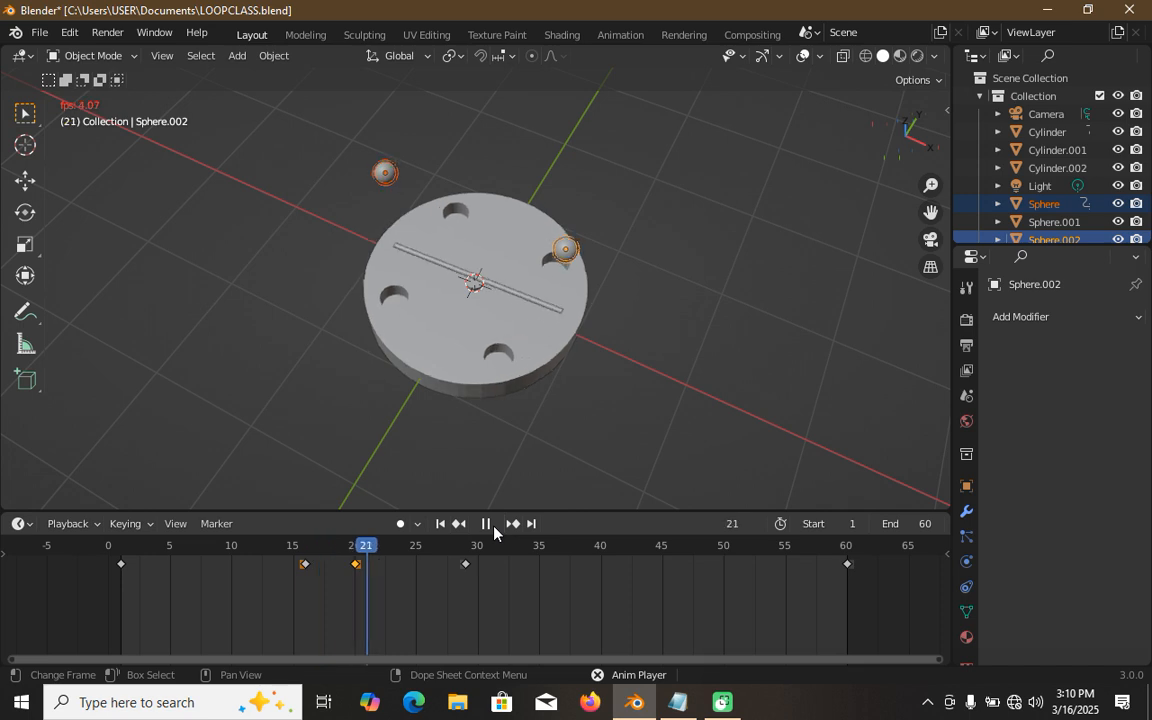
left_click(441, 524)
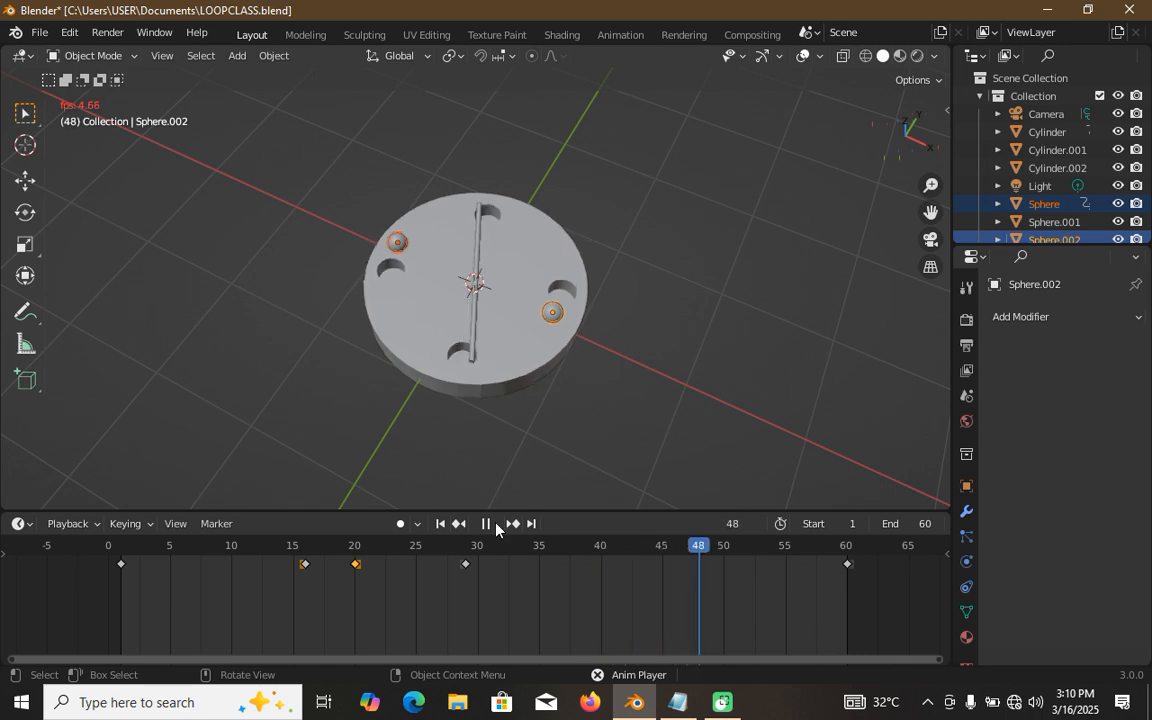
left_click(487, 524)
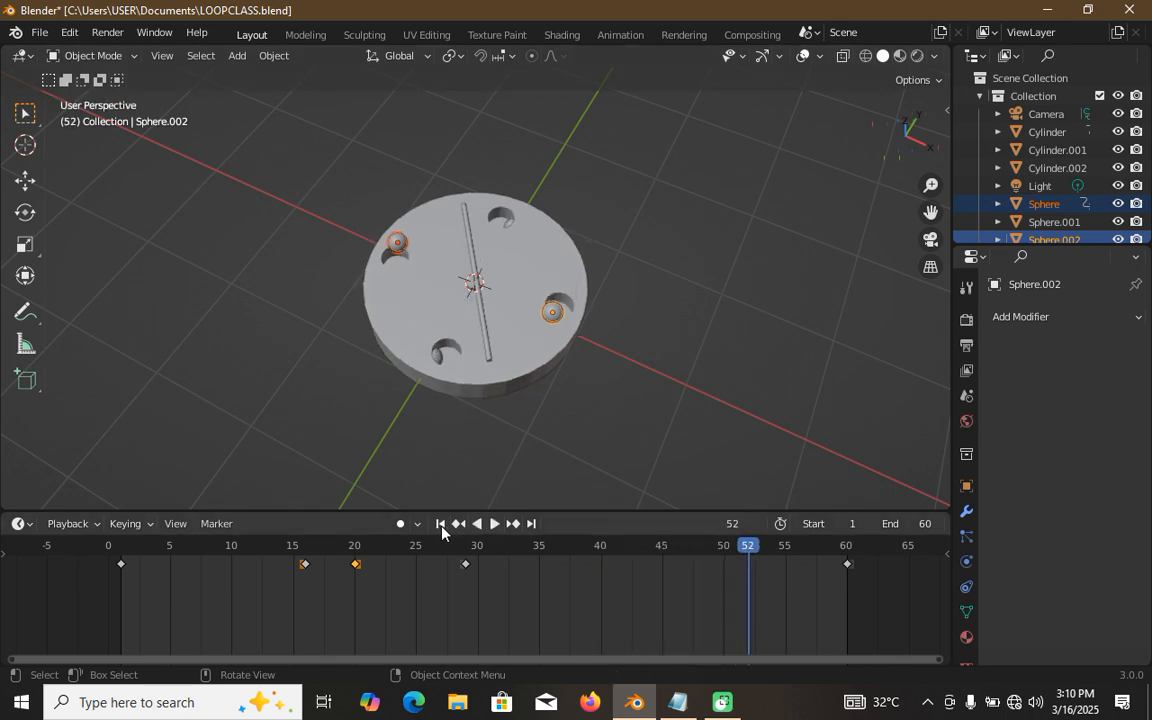
left_click(441, 524)
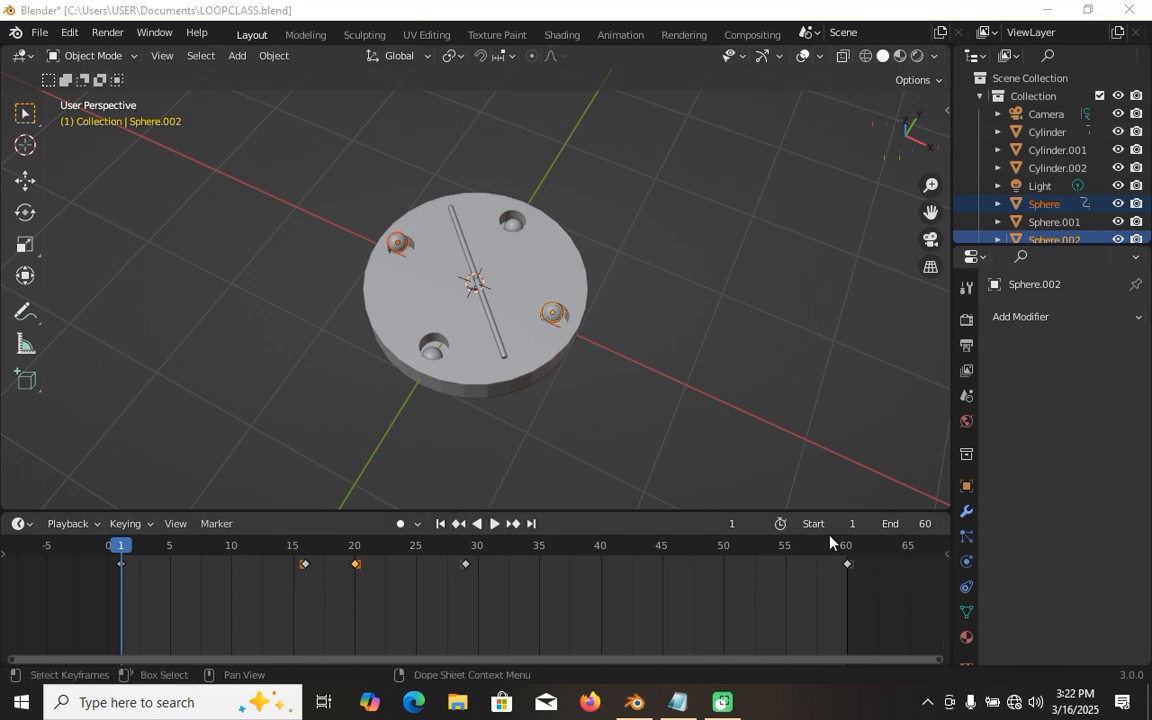
Step: Review the two balls' keyframes at frames 29, 20, 16 and 60, replay the animation and return to the first frame
left_click(466, 565)
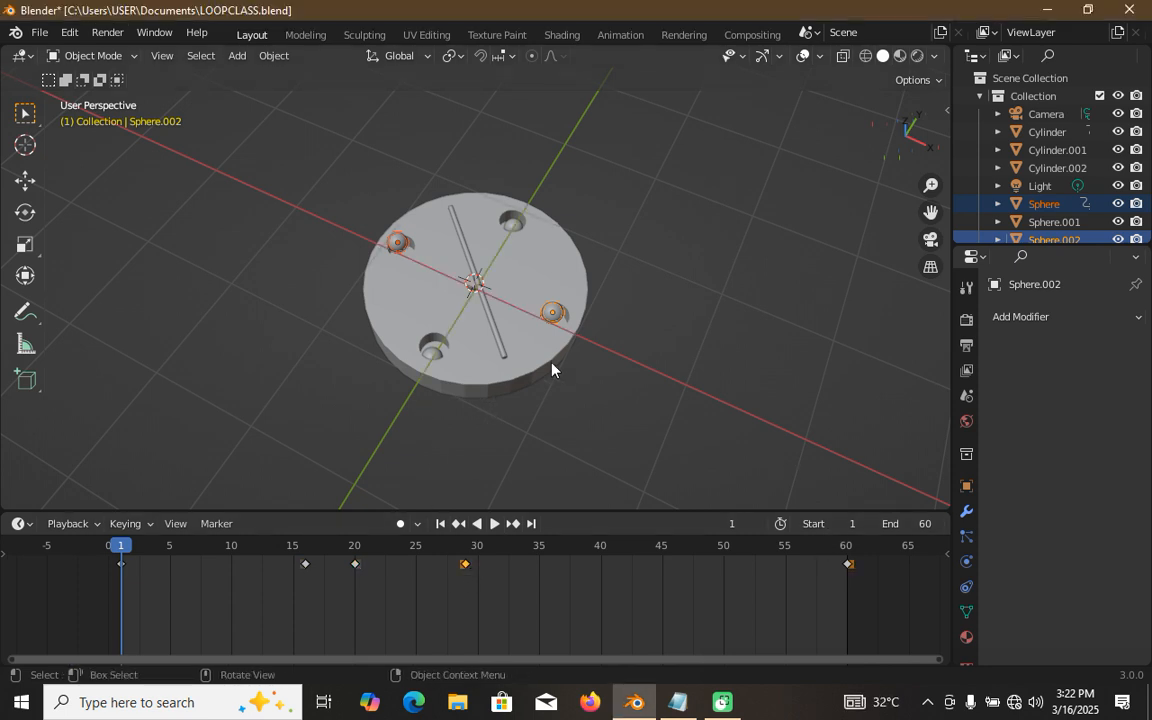
scroll(552, 367, "up", 2)
scroll(552, 358, "up", 1)
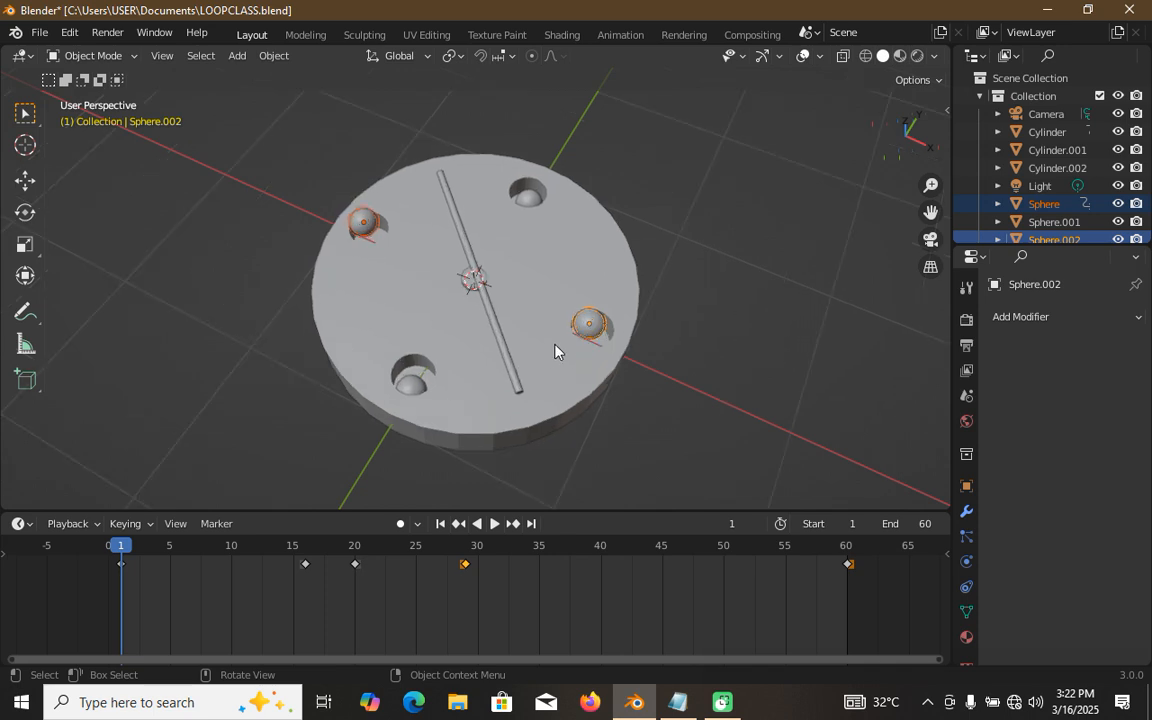
left_click(355, 565)
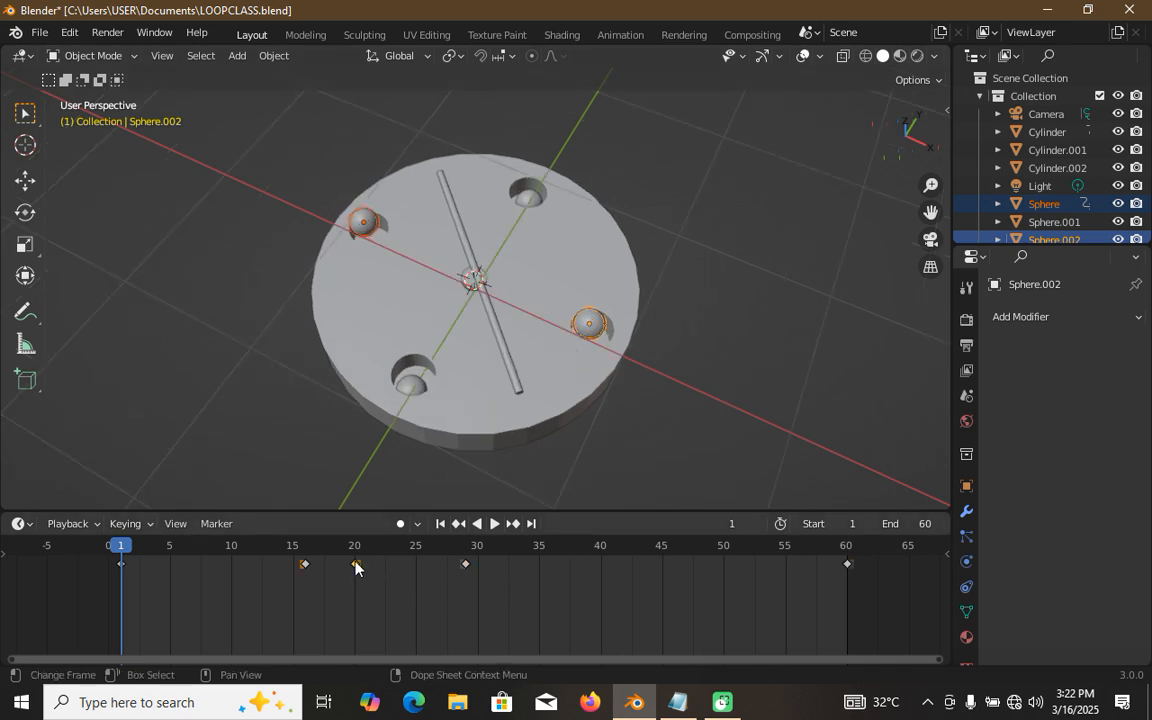
left_click(305, 565)
left_click(849, 564)
left_click(494, 523)
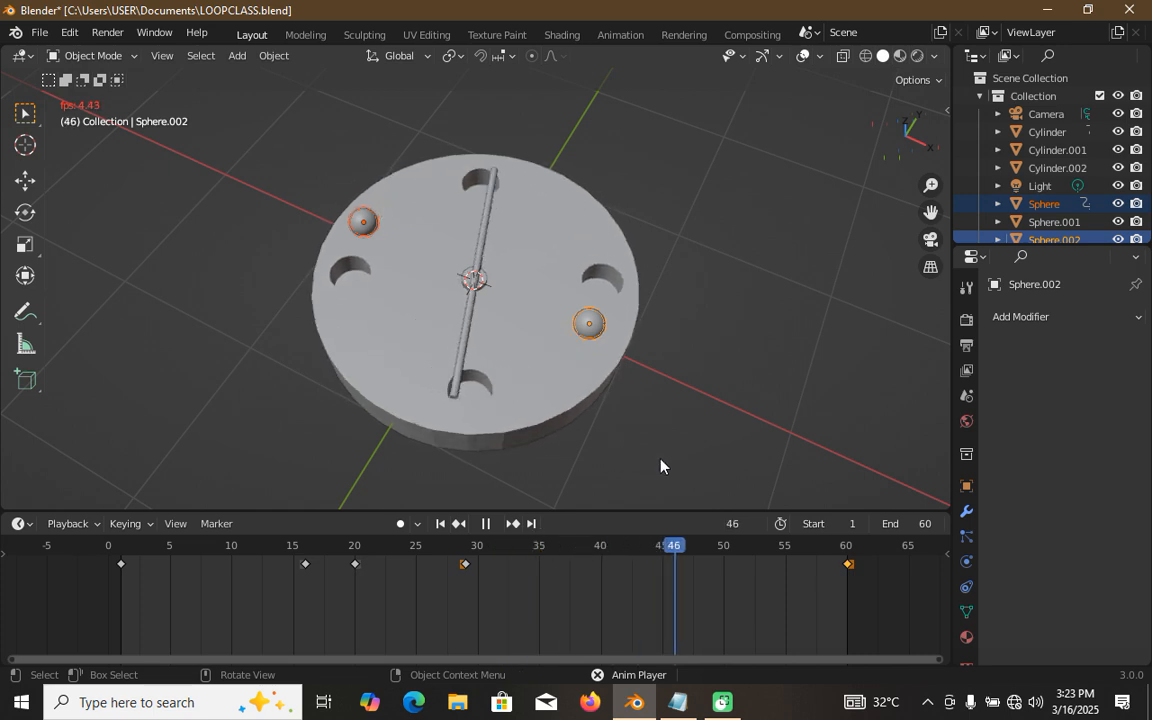
left_click(486, 523)
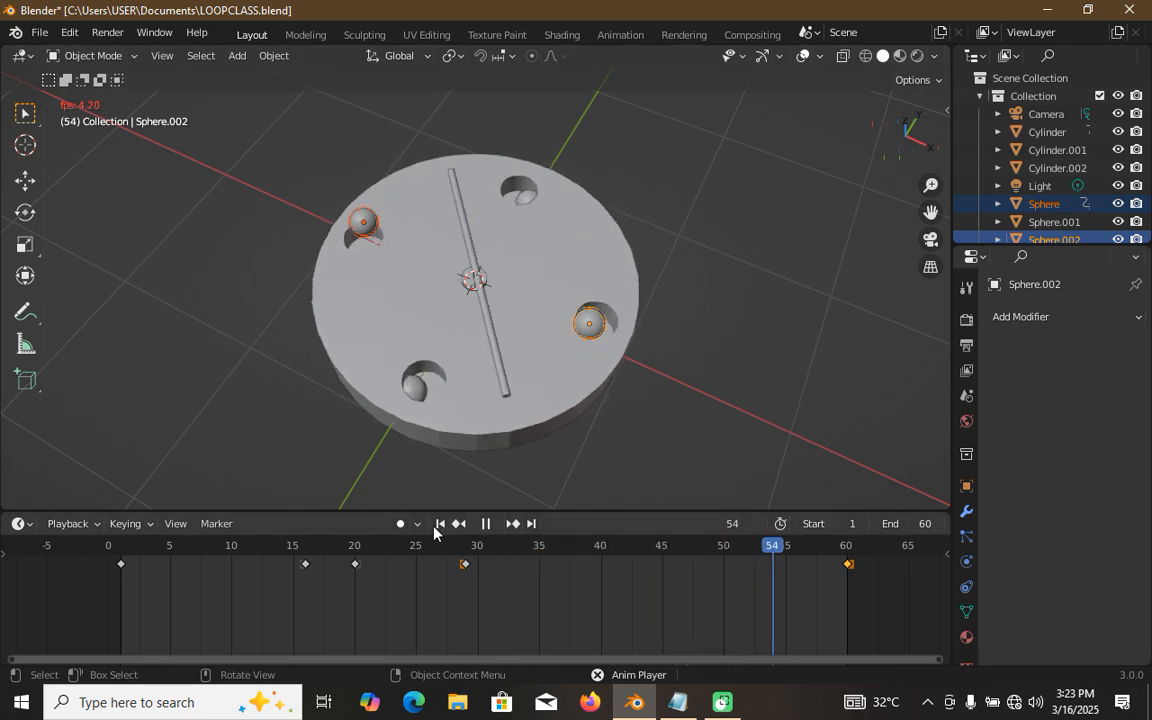
left_click(440, 524)
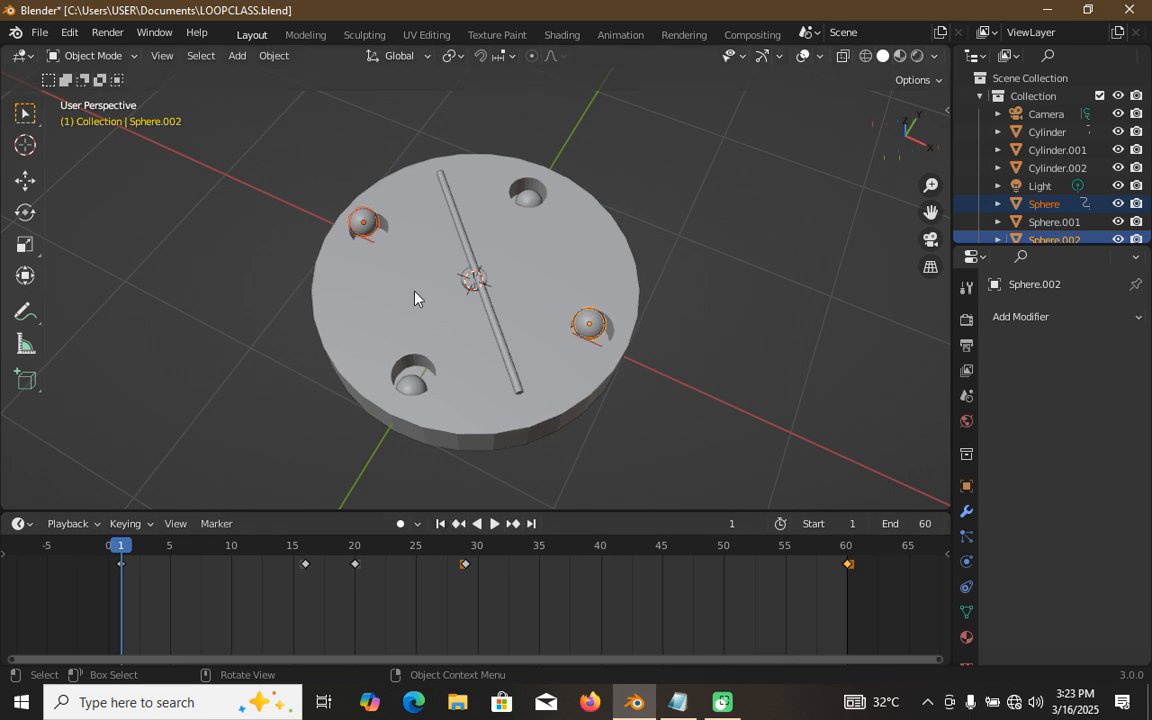
Step: Reselect the two raised balls, lower them 0.2 m along global Z at frame 30 and return to the first frame
left_click(226, 297)
left_click(360, 225)
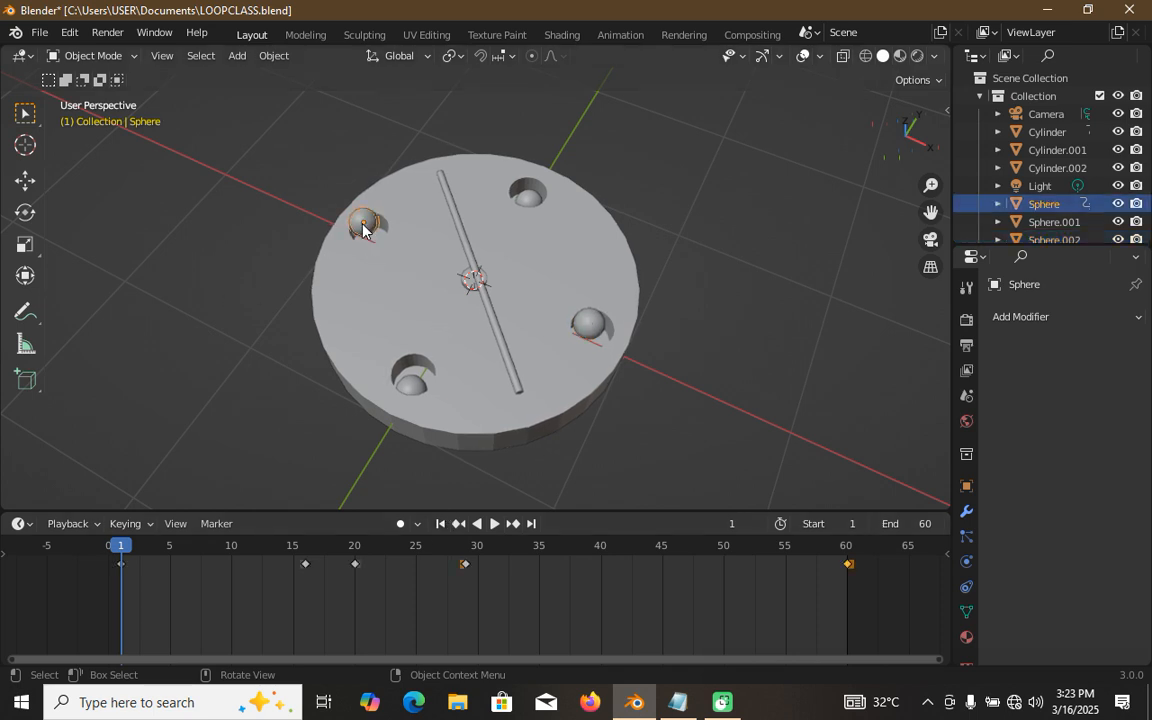
left_click(590, 328, "shift")
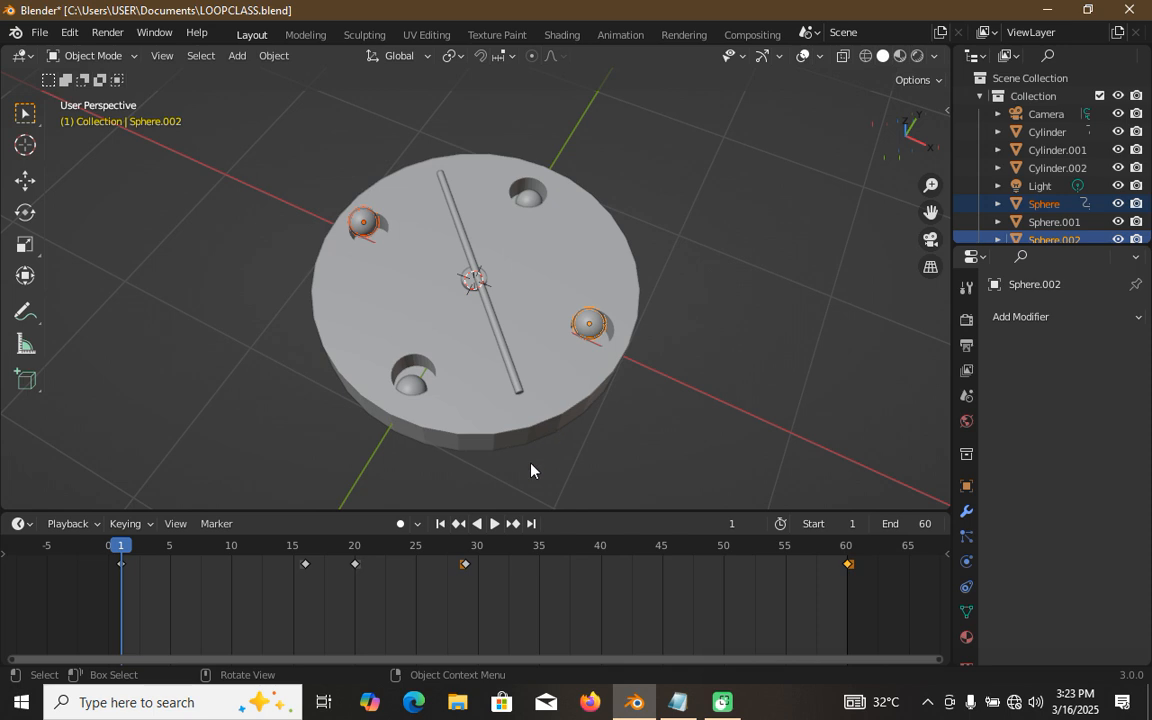
left_click(477, 553)
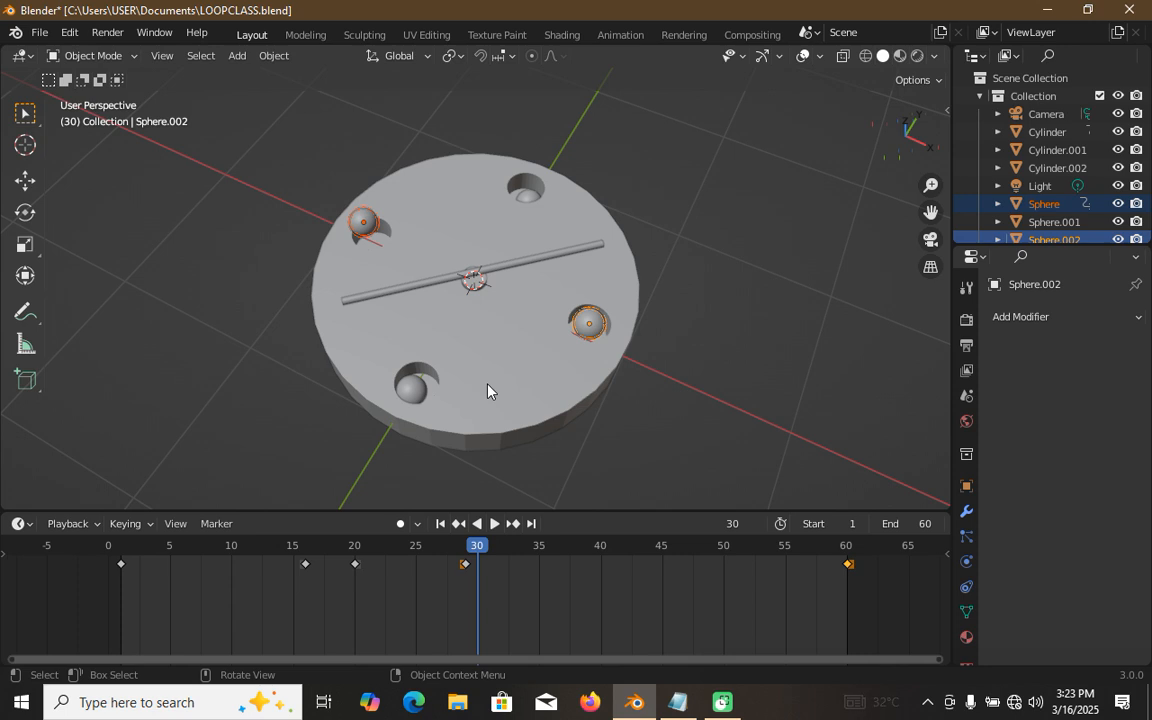
key("g")
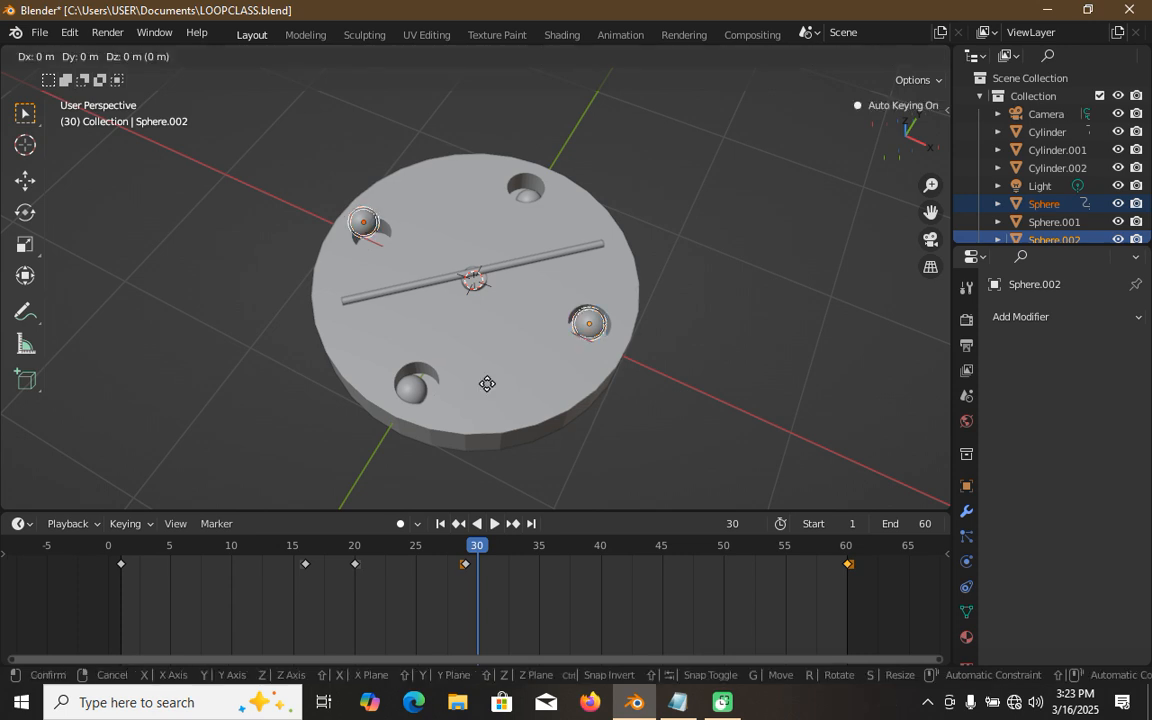
key("z")
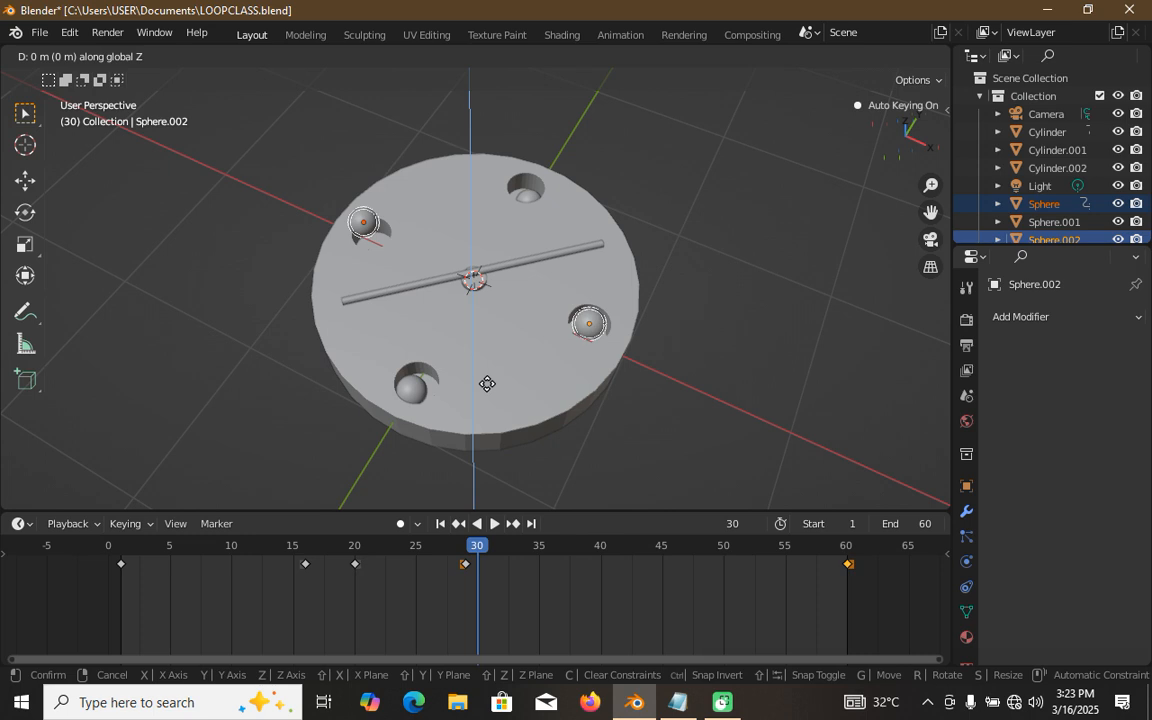
type("-0.2")
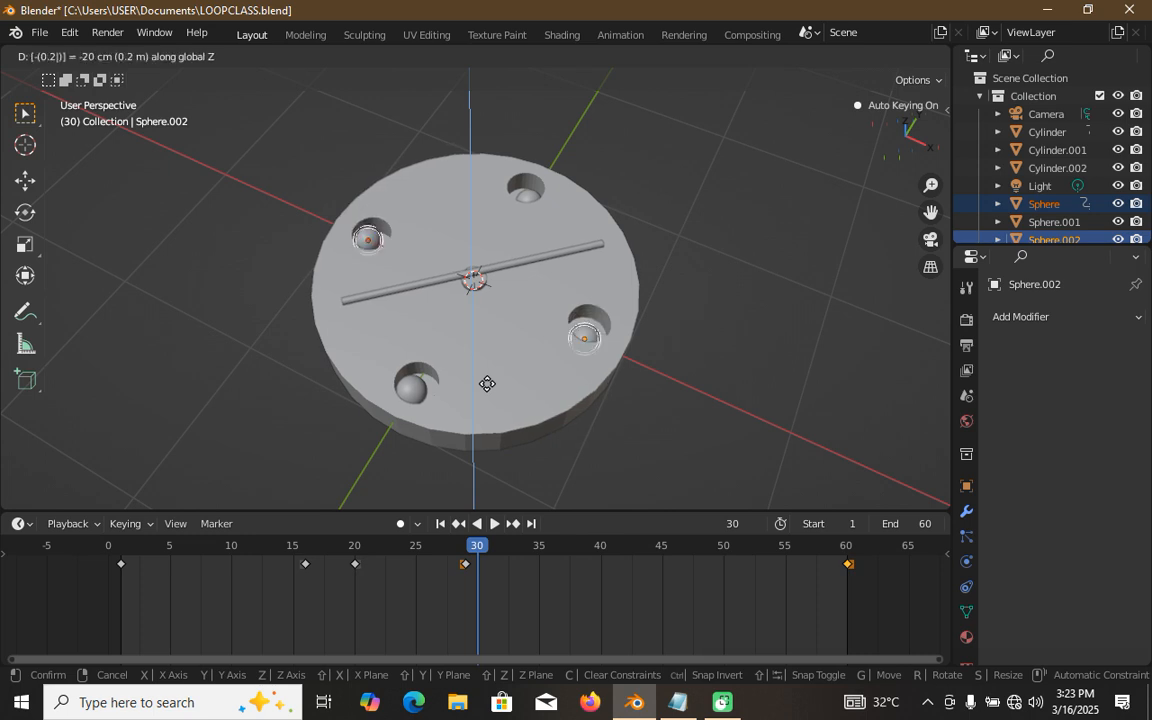
key("Return")
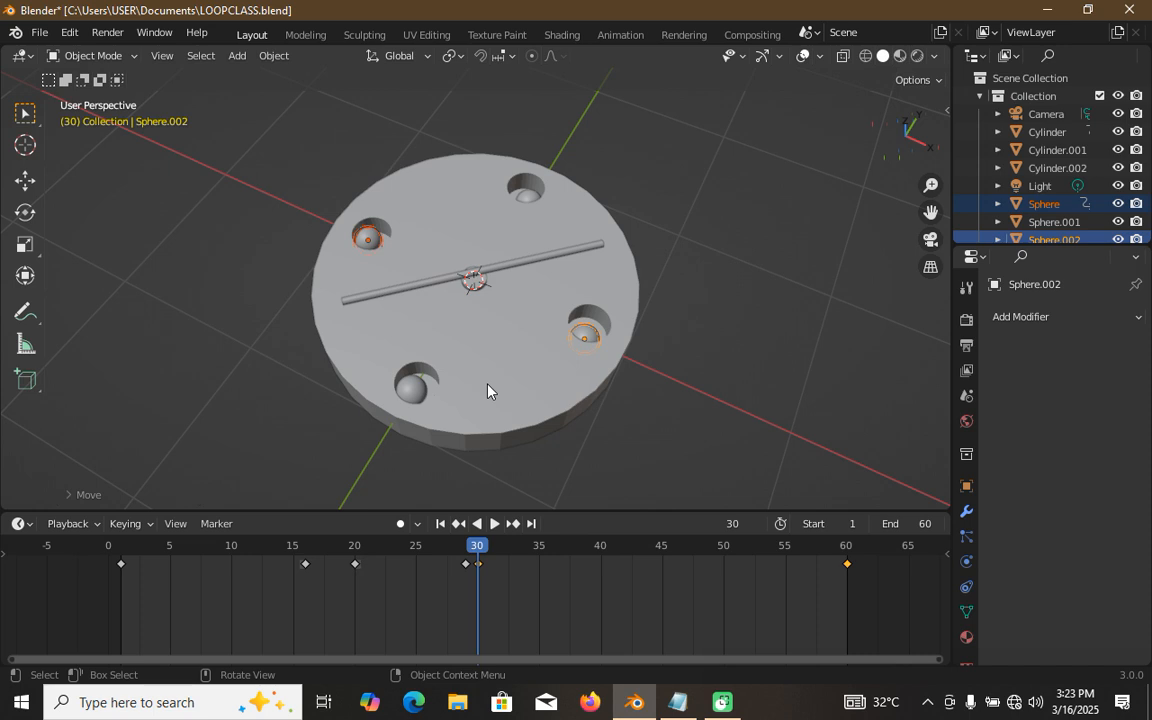
left_click(440, 525)
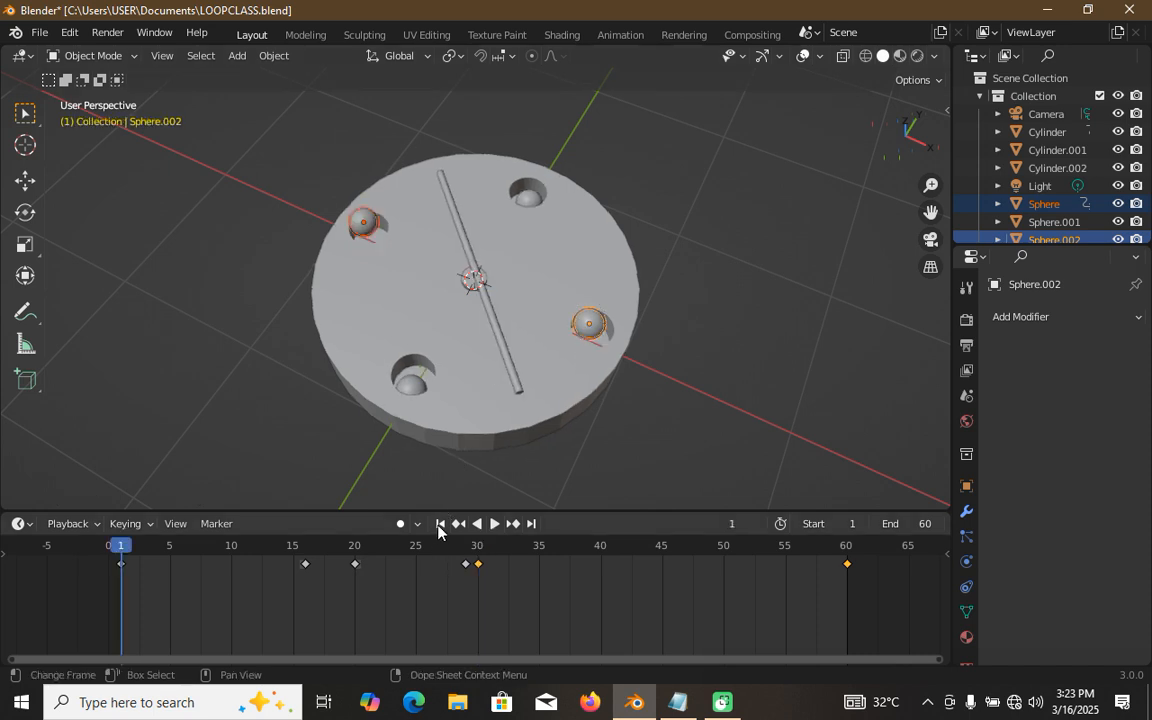
Step: Play the animation to check the balls' drop into the holes, return to the first frame and save the file
left_click(495, 525)
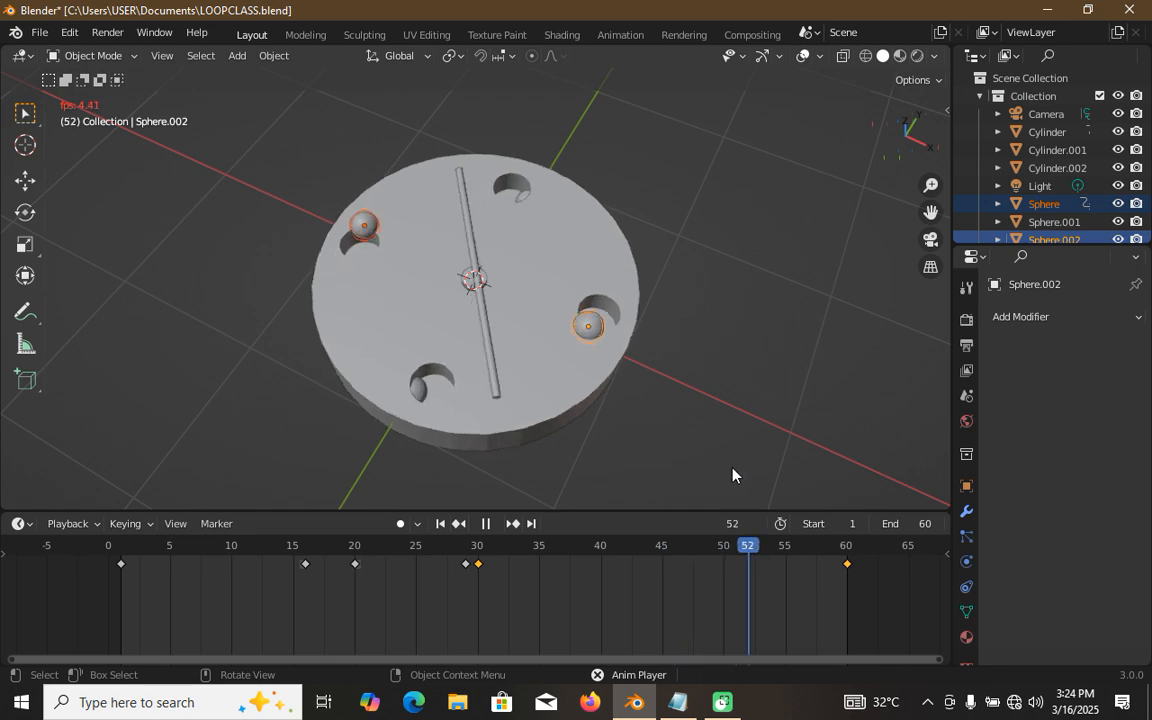
left_click(479, 525)
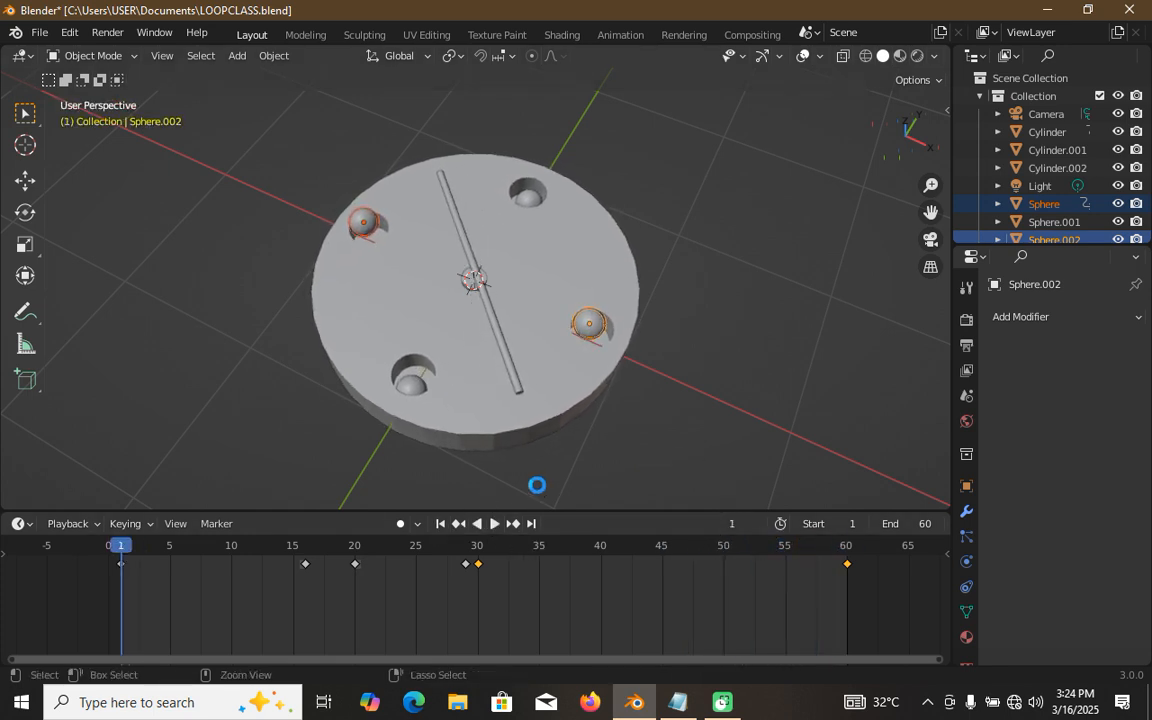
key("ctrl+s")
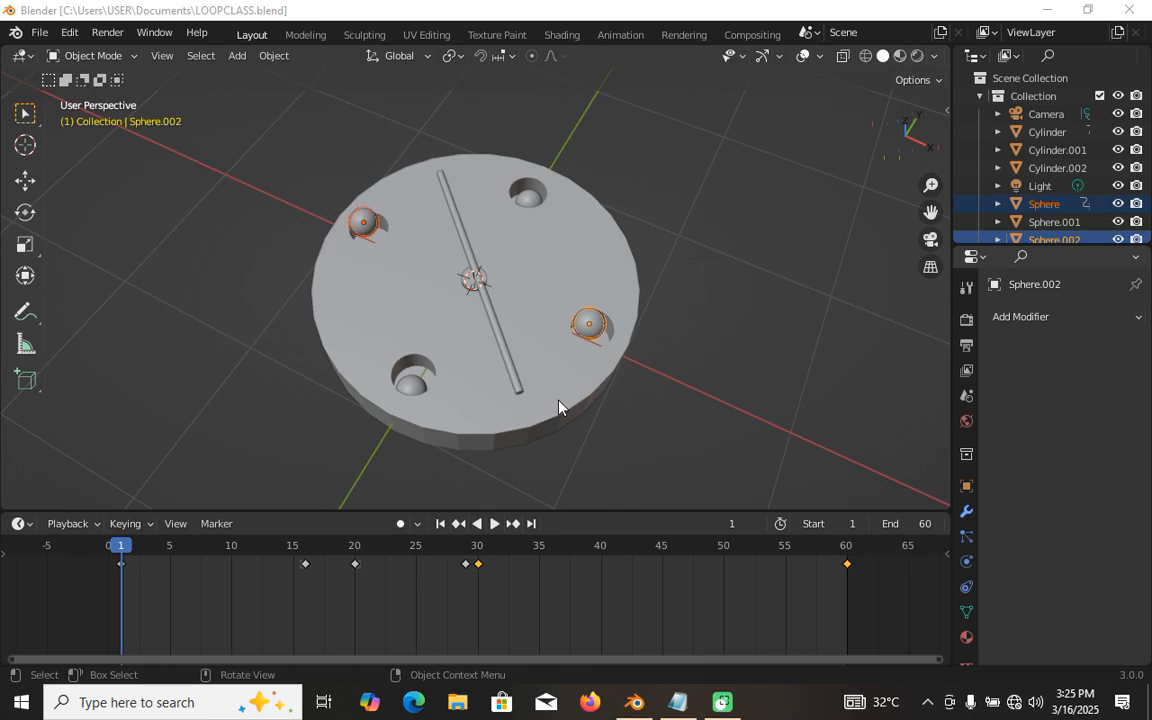
Step: Play the animation past frame 30, stop it and move the two balls' keyframes from frame 30 to frame 31
left_click(494, 524)
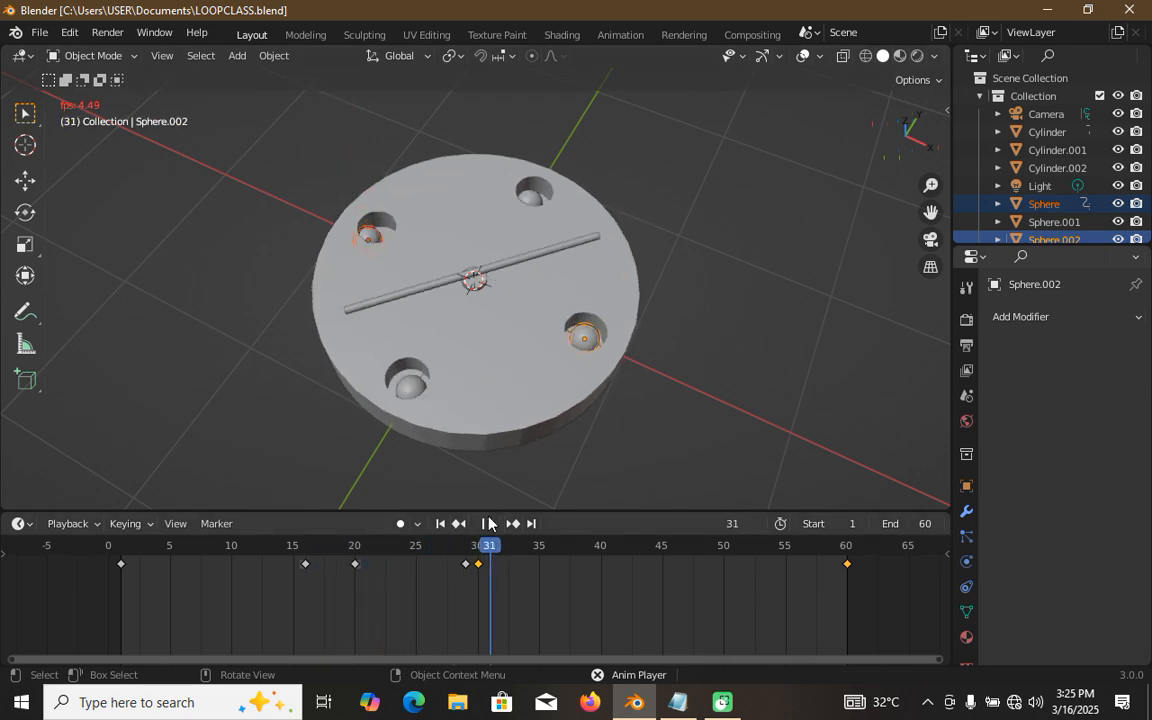
left_click(489, 523)
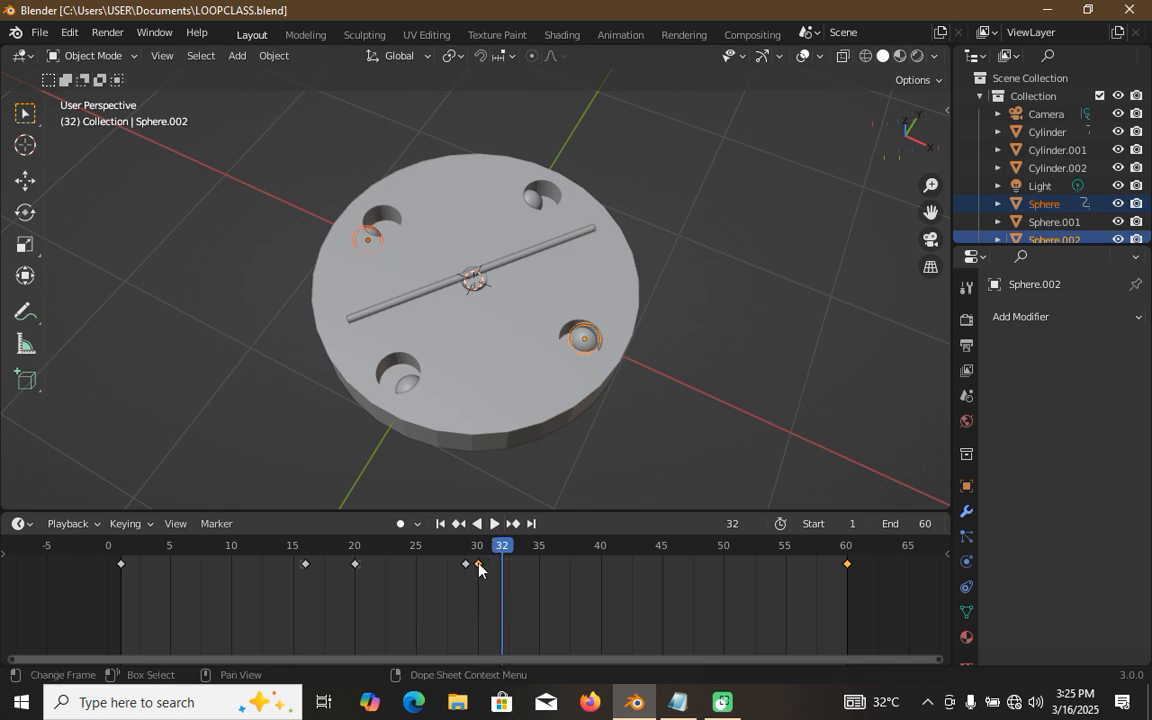
left_click(479, 566)
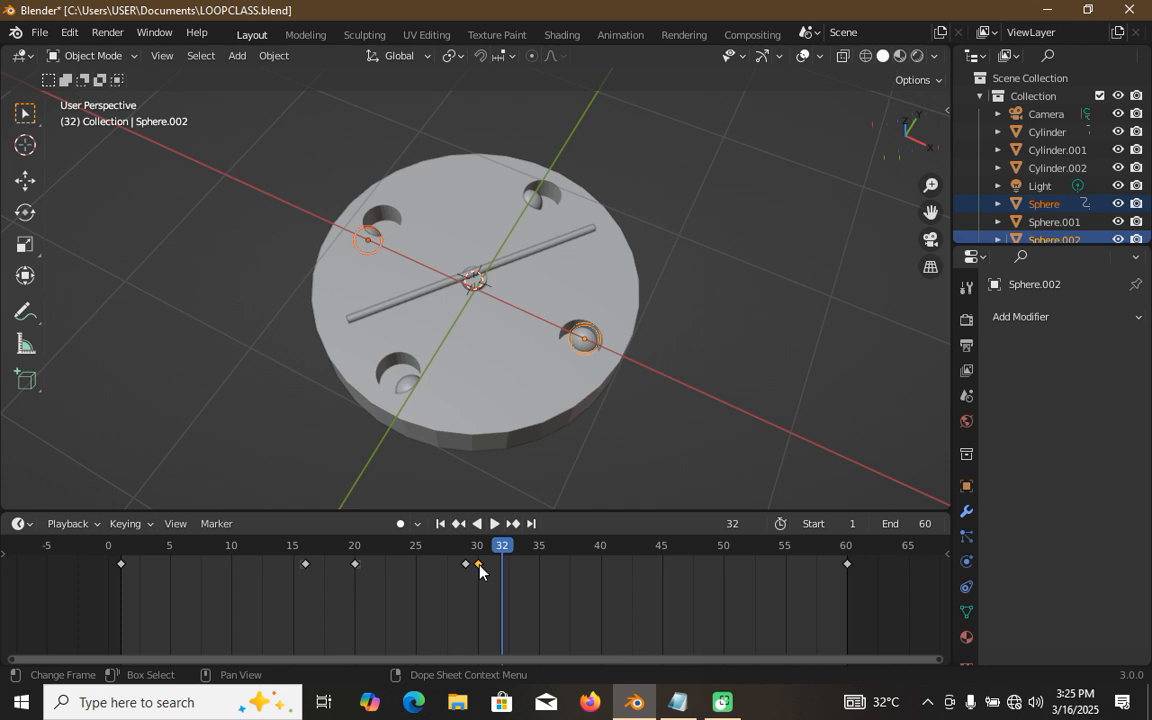
key("g")
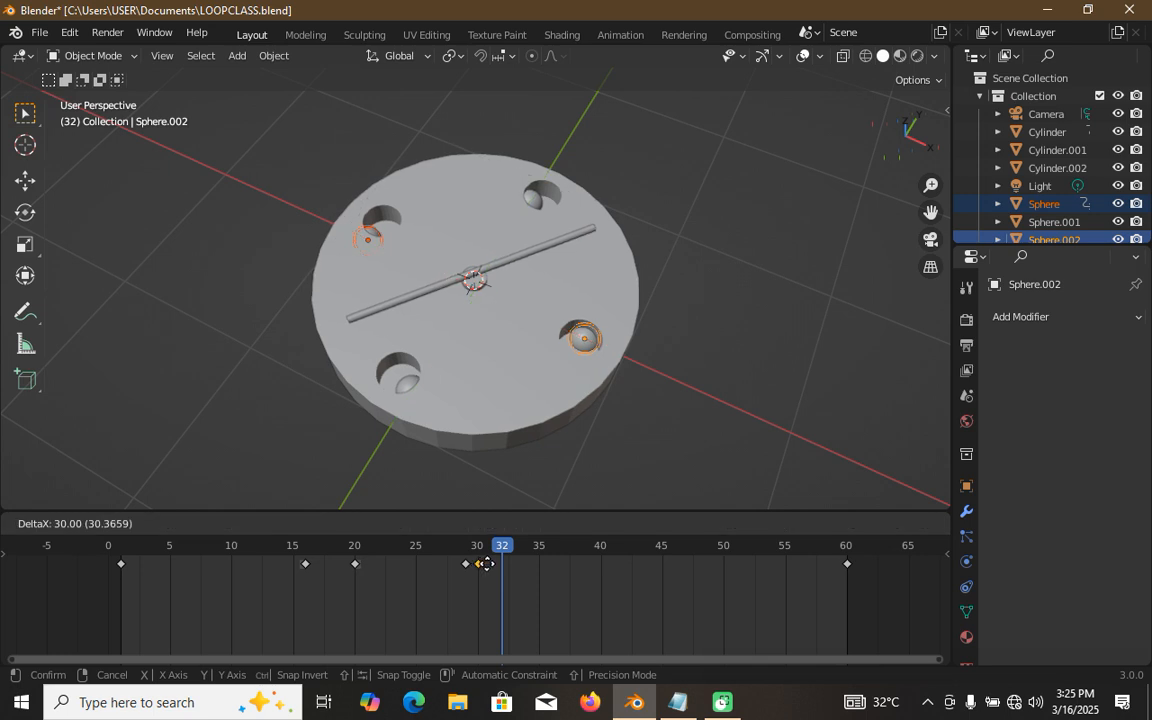
left_click(491, 564)
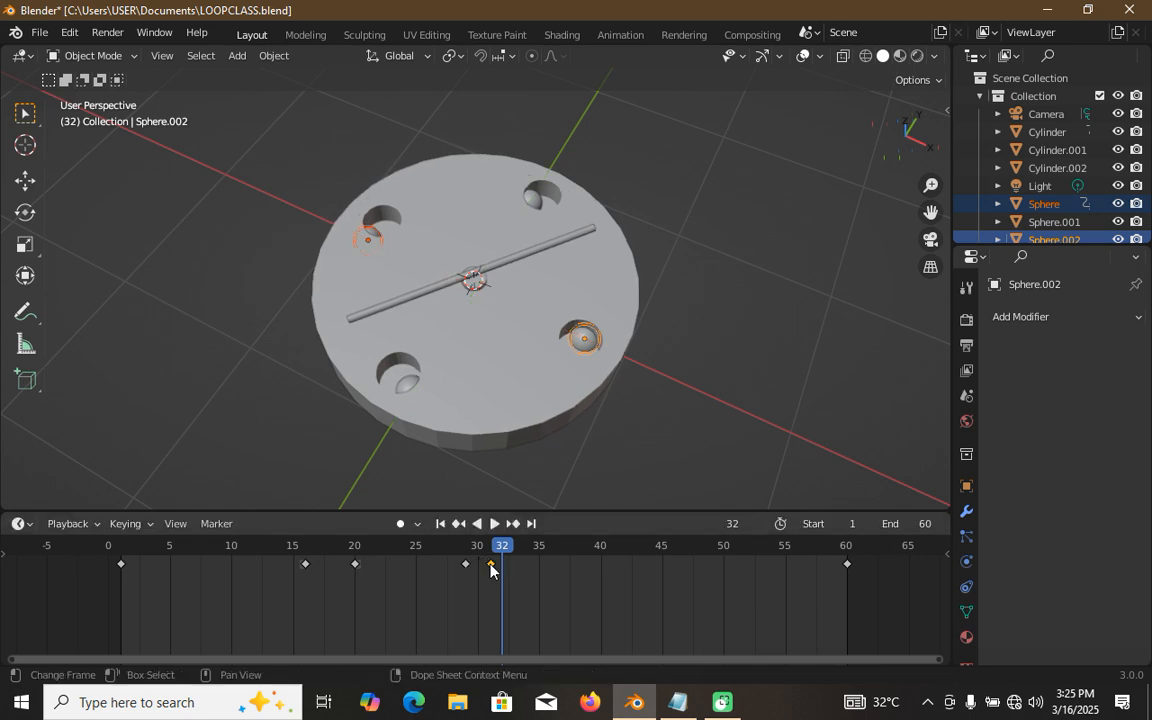
Step: Replay the animation from the first frame, stop it and inspect how the balls sit in the disc's holes at frame 31
key("shift+ctrl+space")
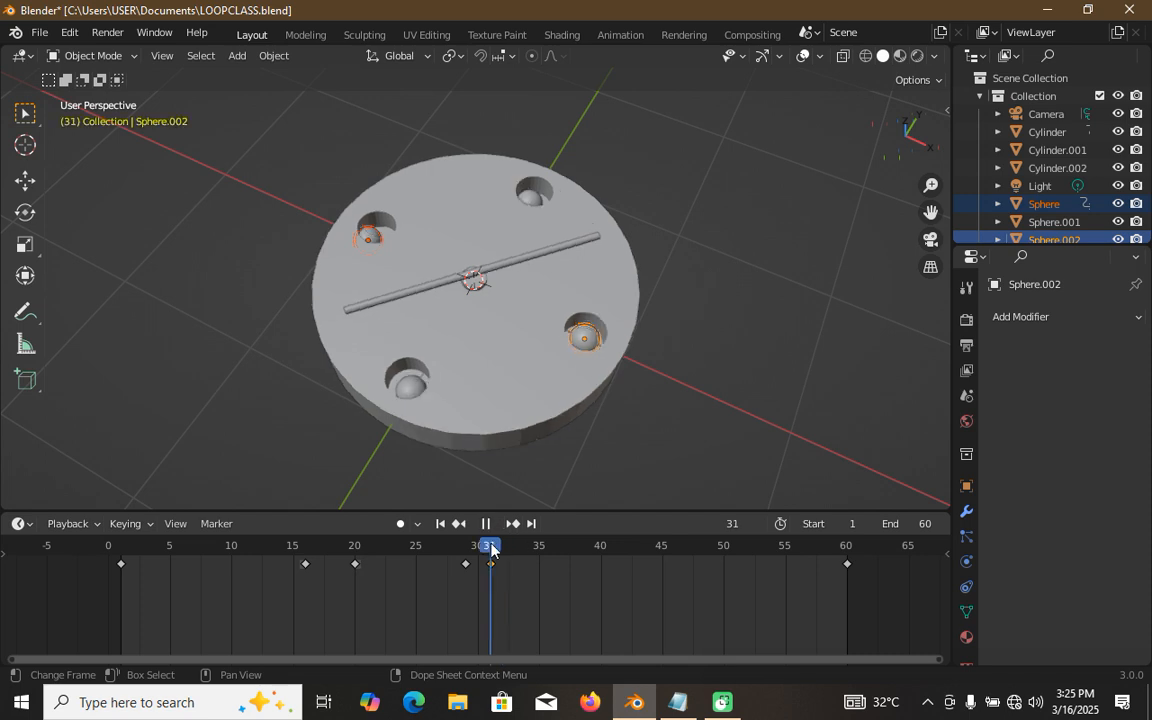
key("space")
left_click(440, 524)
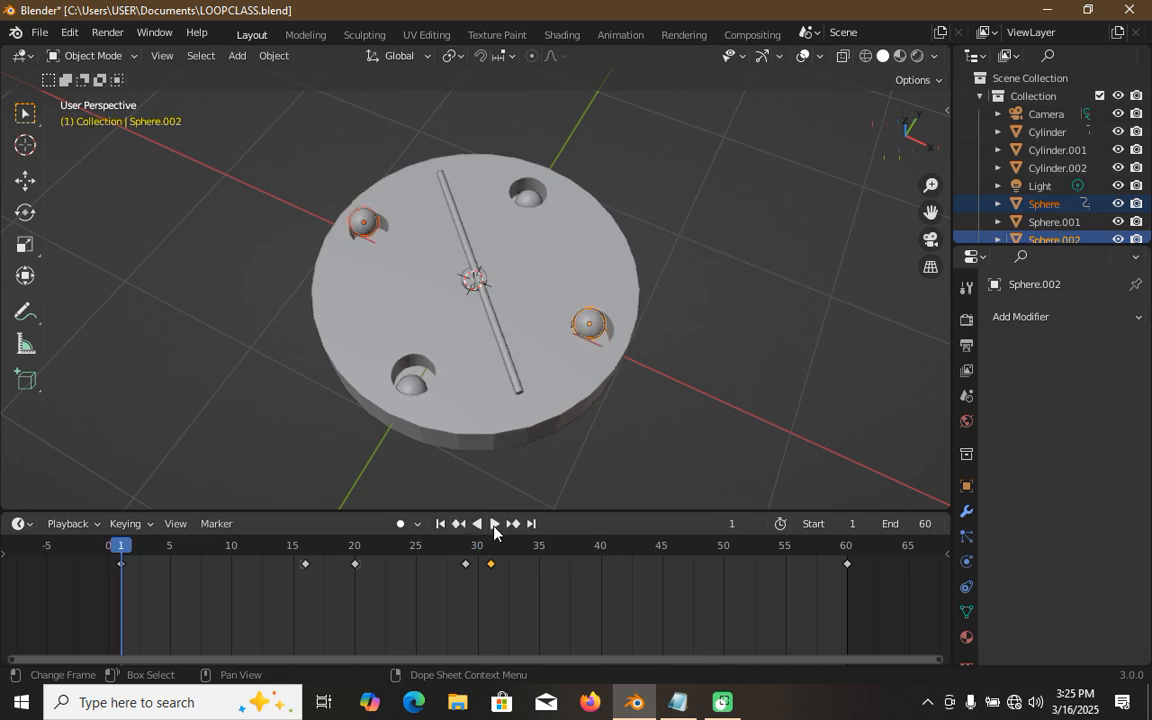
left_click(494, 524)
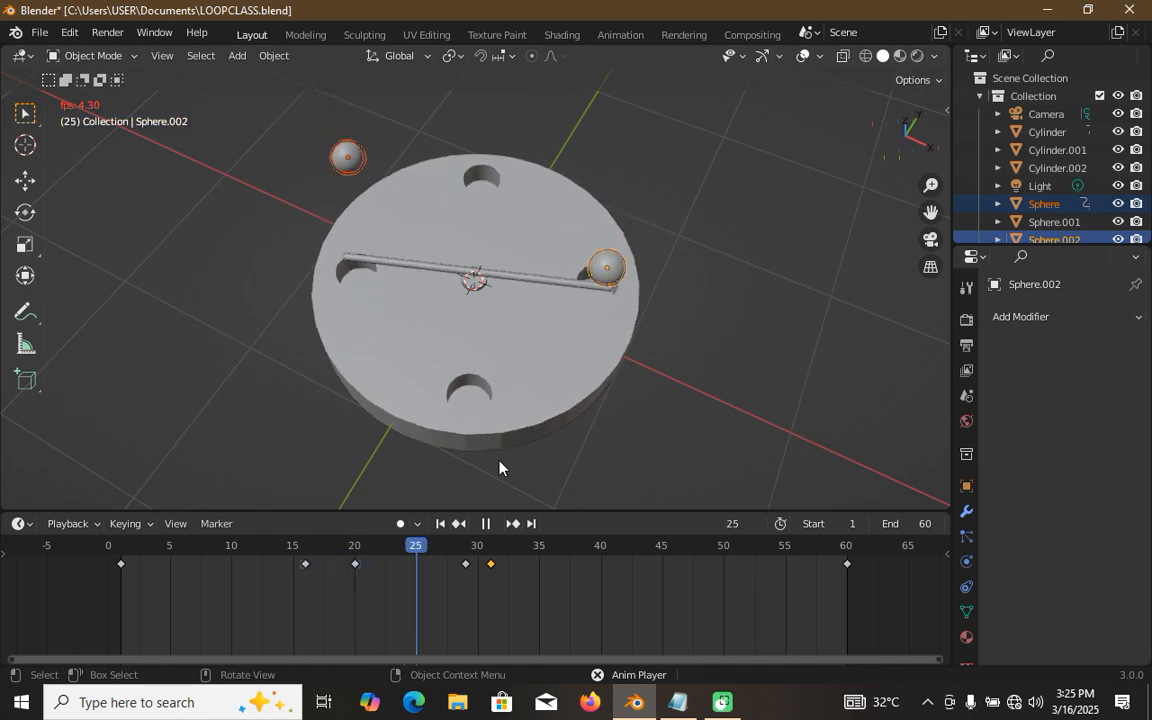
left_click(487, 524)
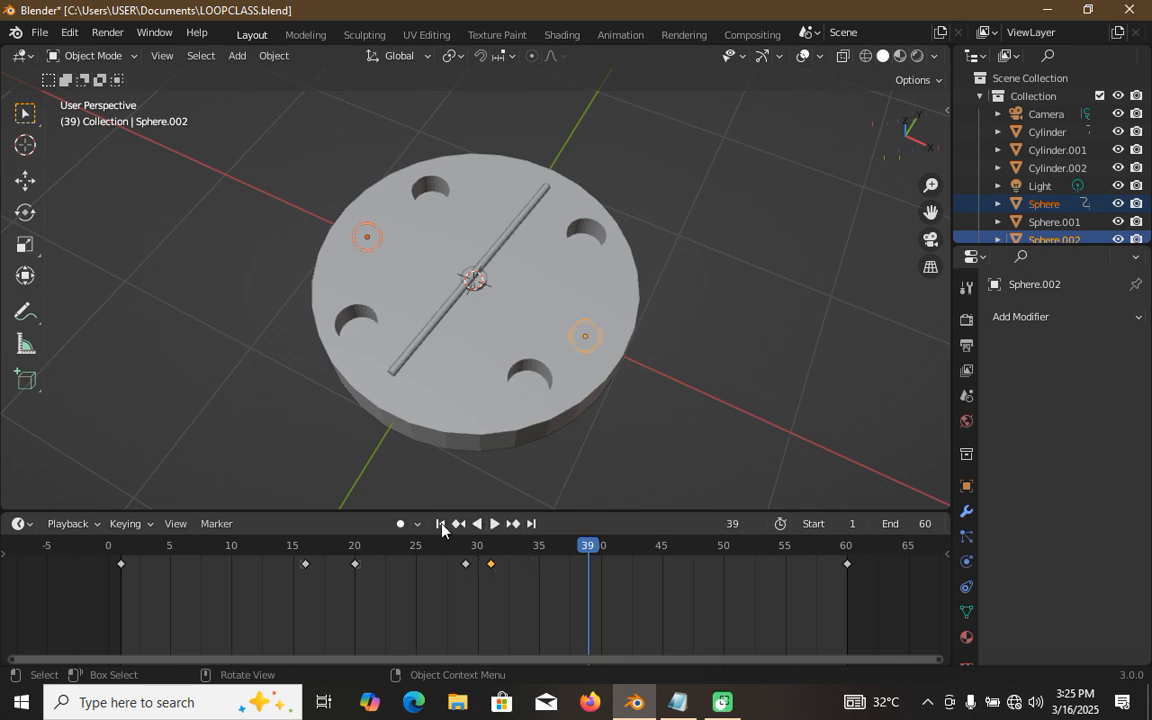
left_click(457, 524)
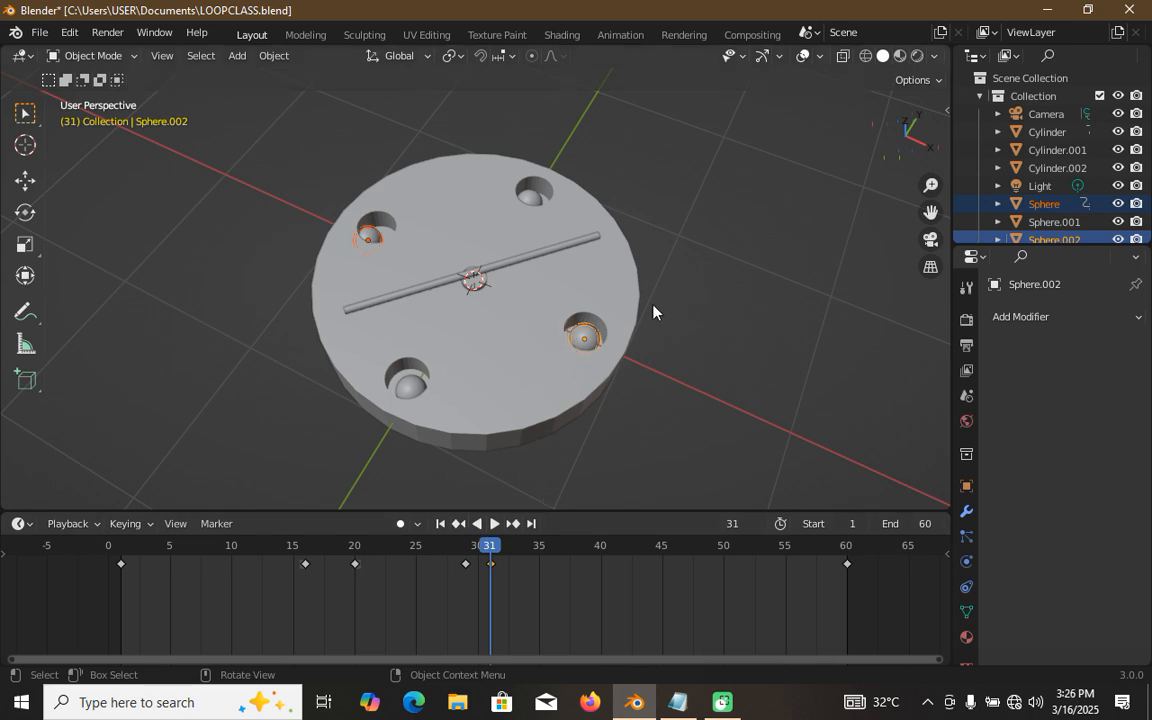
scroll(640, 314, "up", 1)
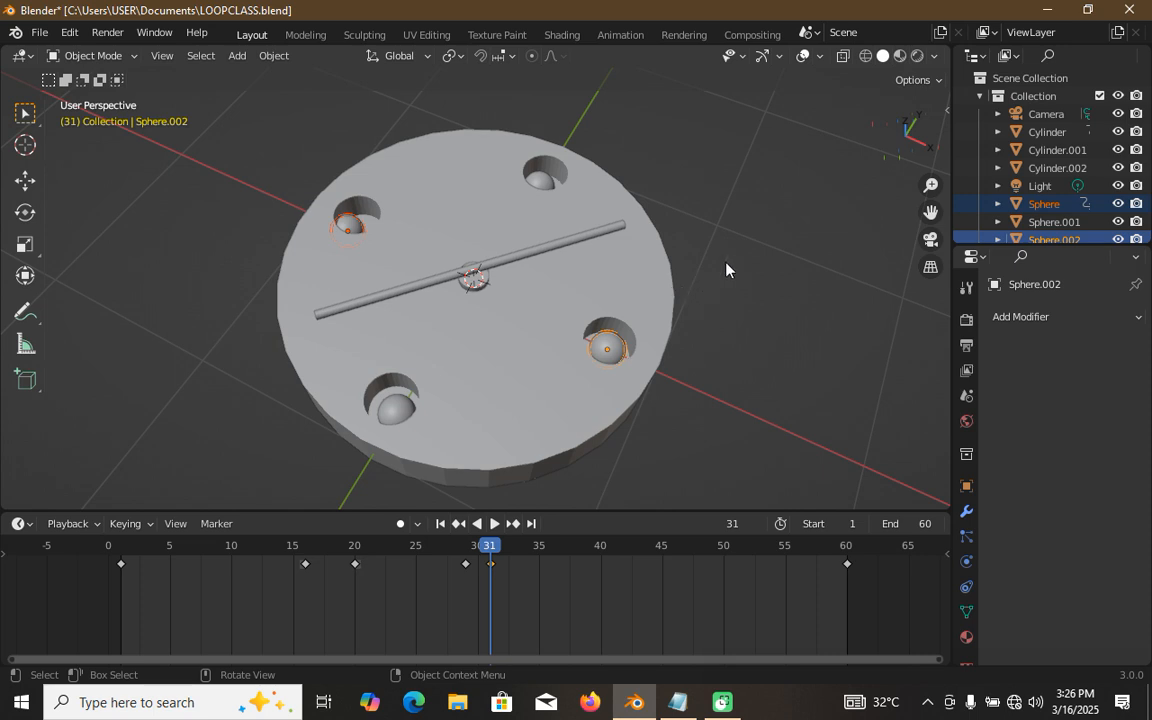
middle_click_drag(726, 269, 509, 368)
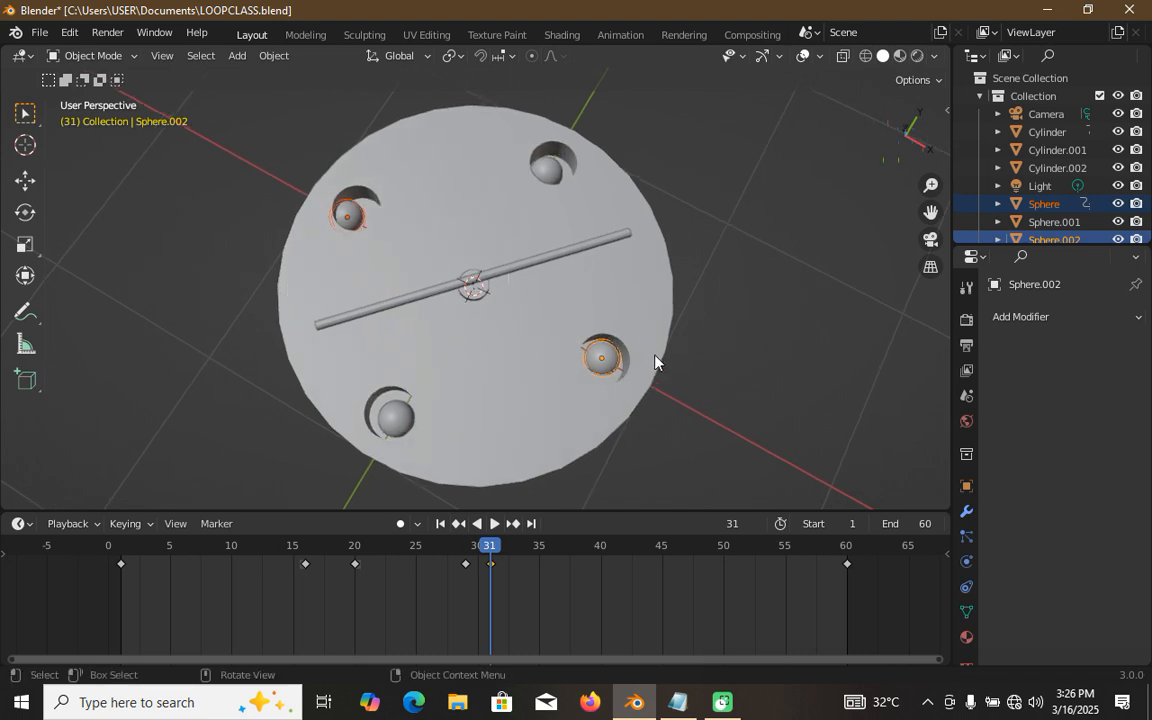
middle_click_drag(655, 362, 659, 303)
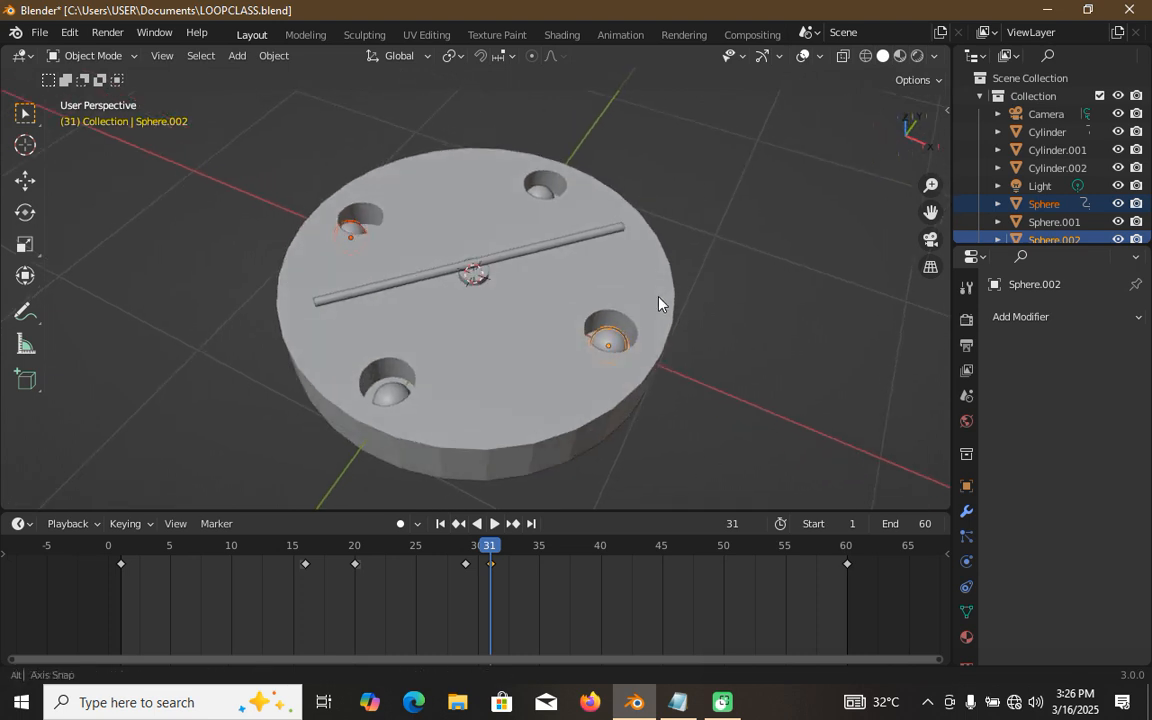
Step: Select the holed disc and rotate it about -0.22° around global Z at frame 30
left_click(507, 324)
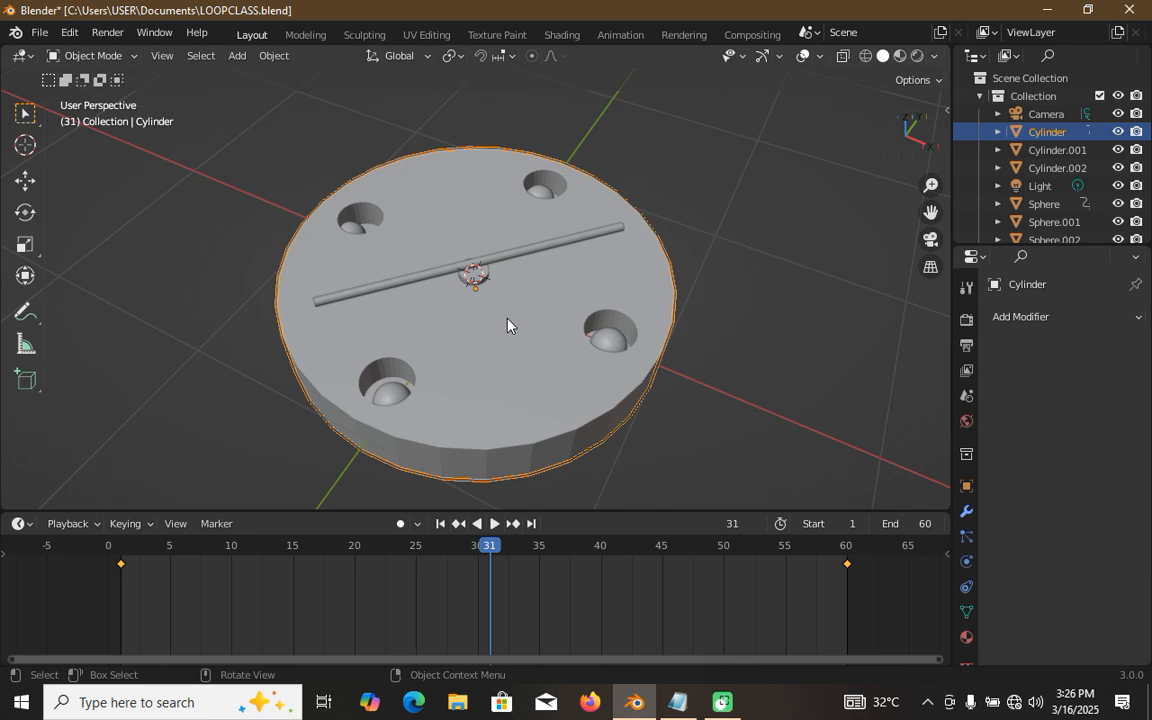
left_click(474, 549)
key("space")
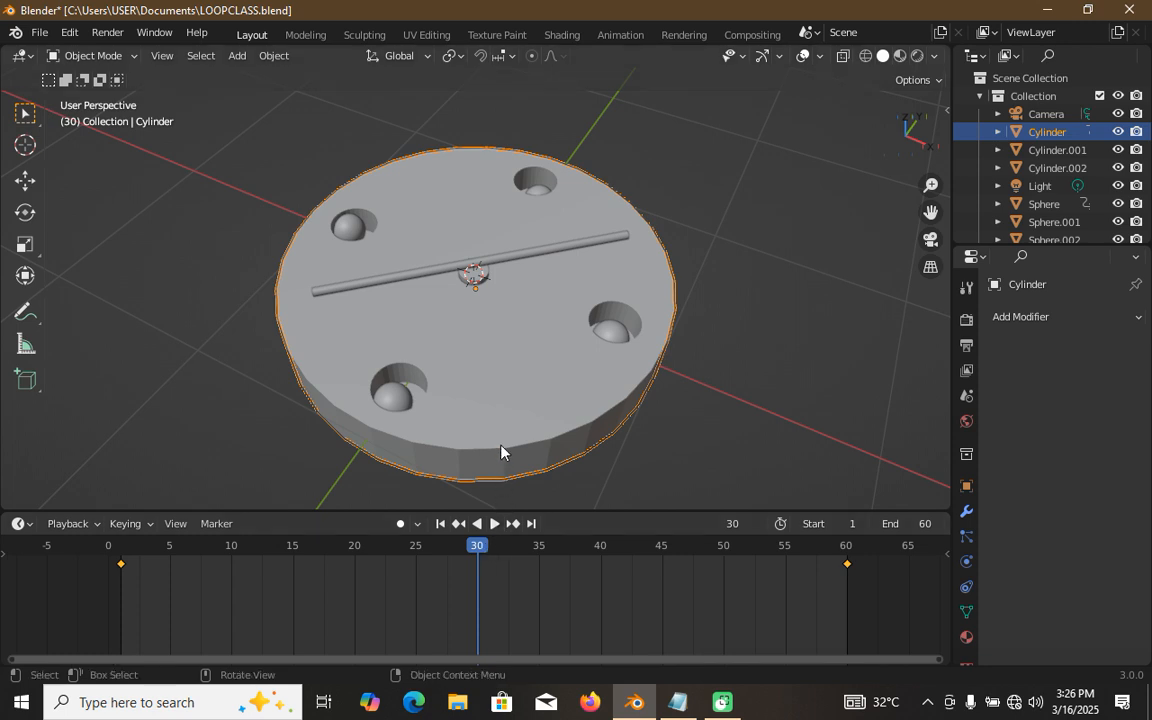
key("r")
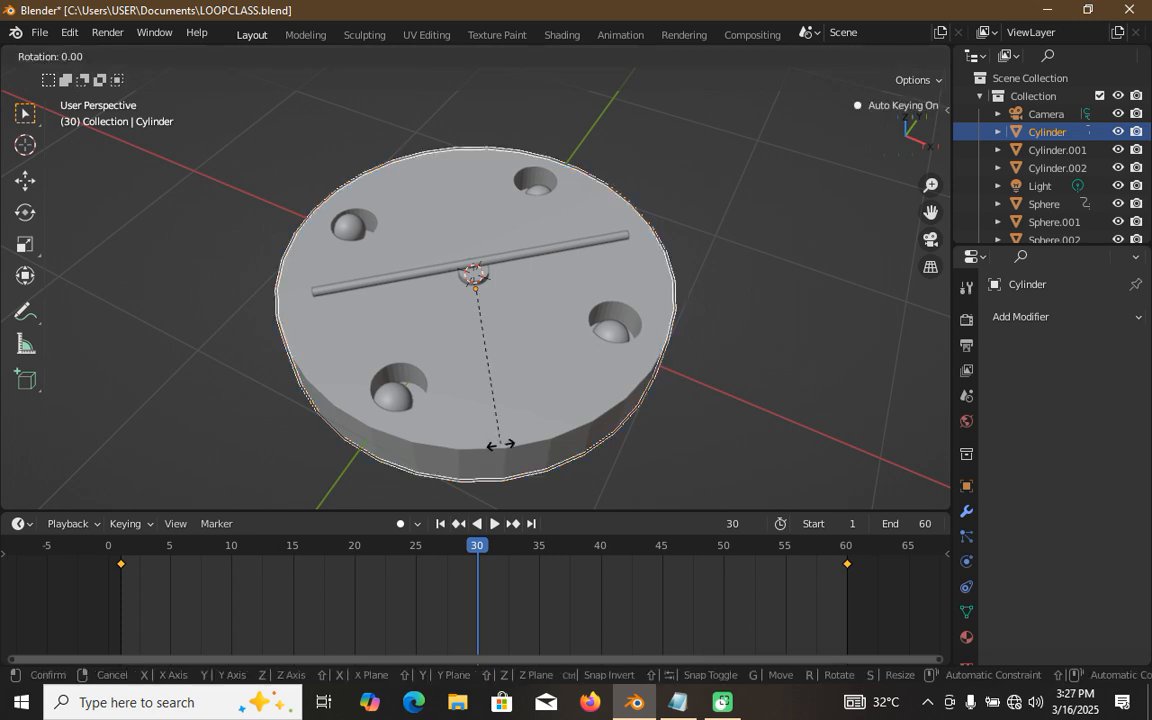
key("z")
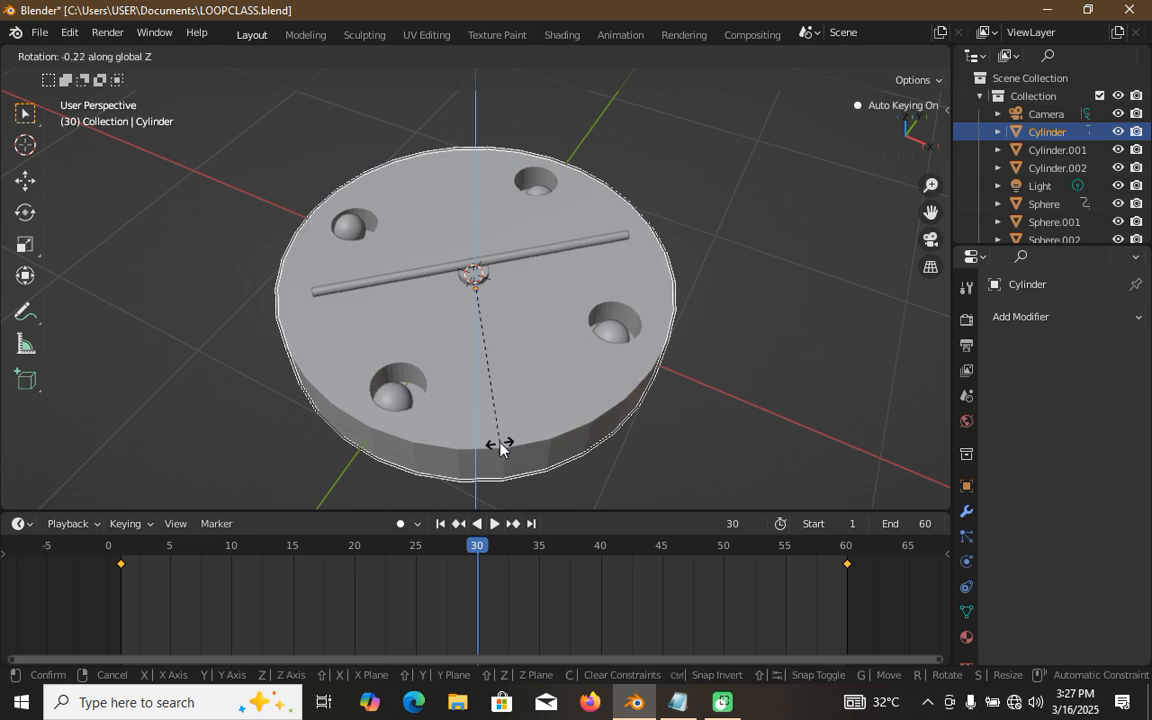
left_click(500, 447)
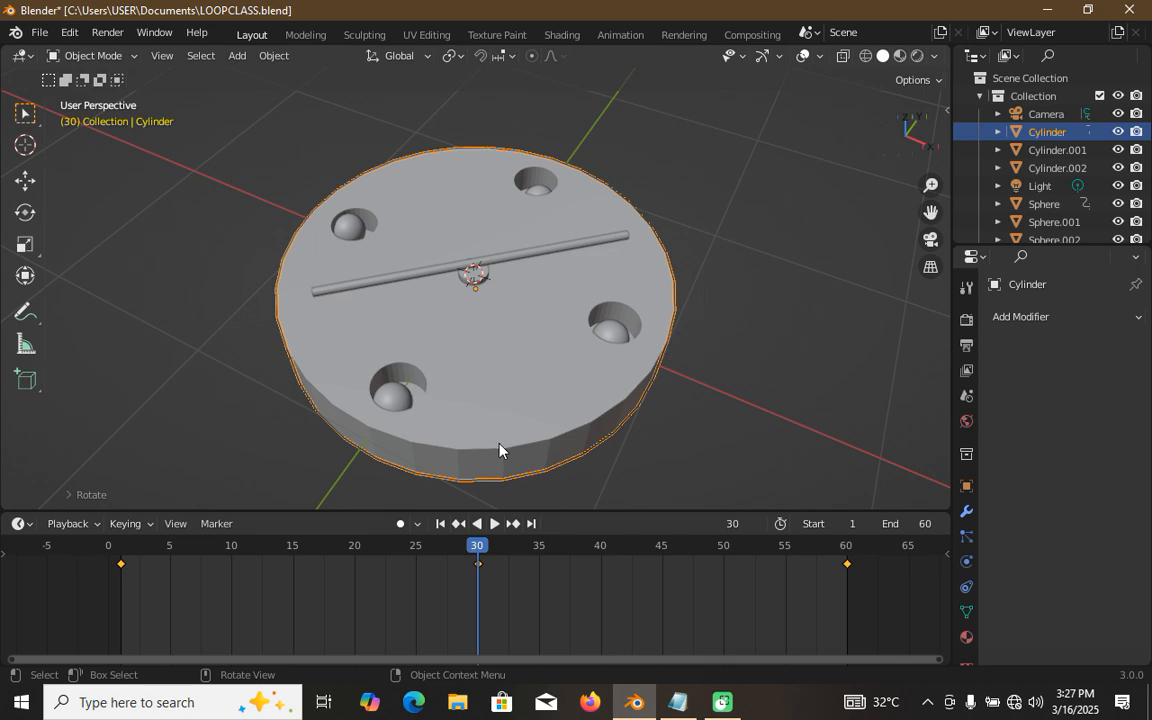
Step: Play the animation from the first frame to check the disc's adjusted rotation, stop it and return to the first frame
left_click(442, 524)
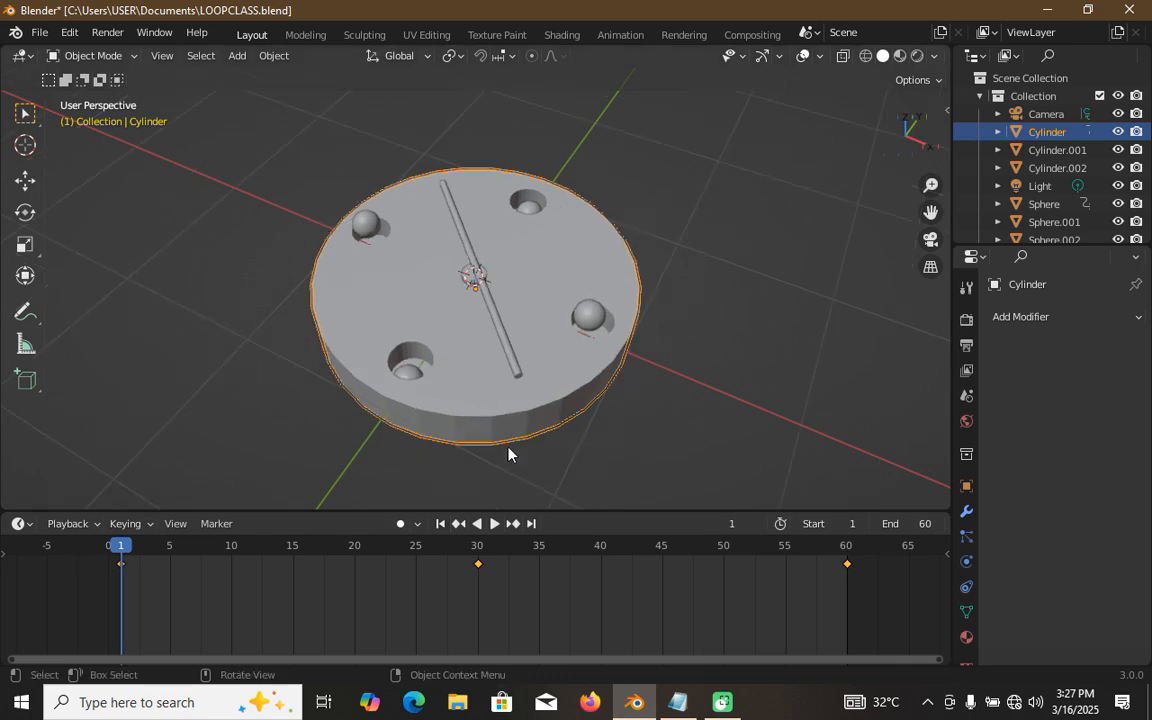
left_click(494, 523)
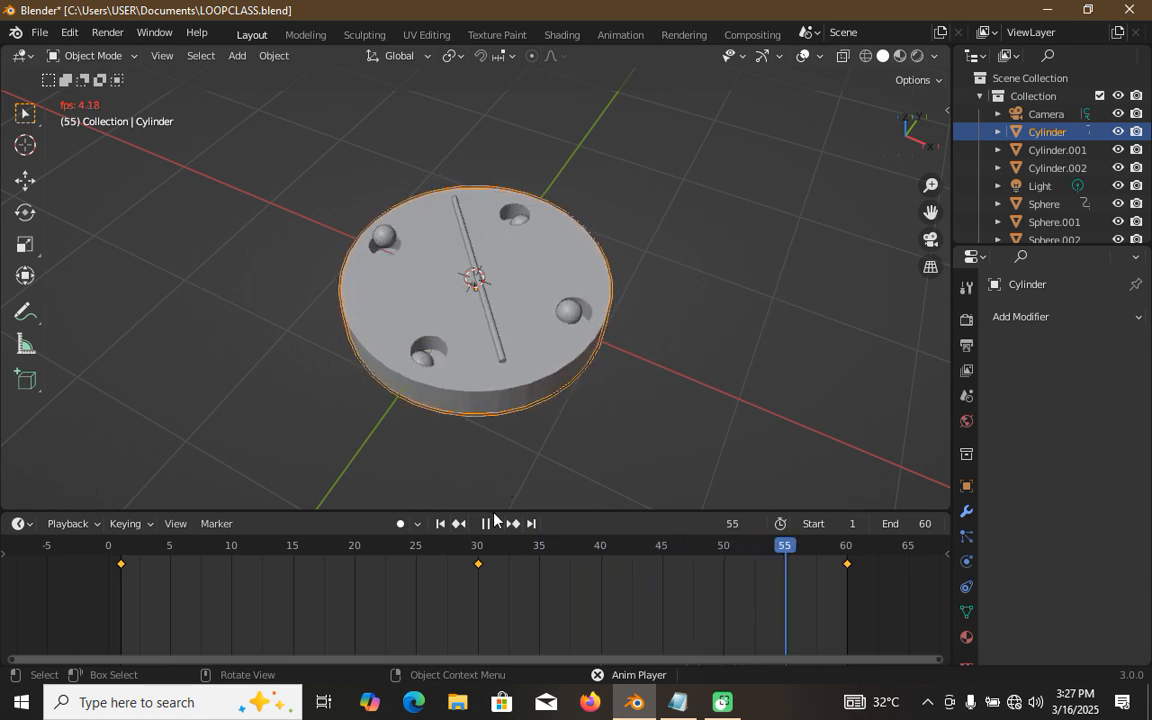
left_click(486, 523)
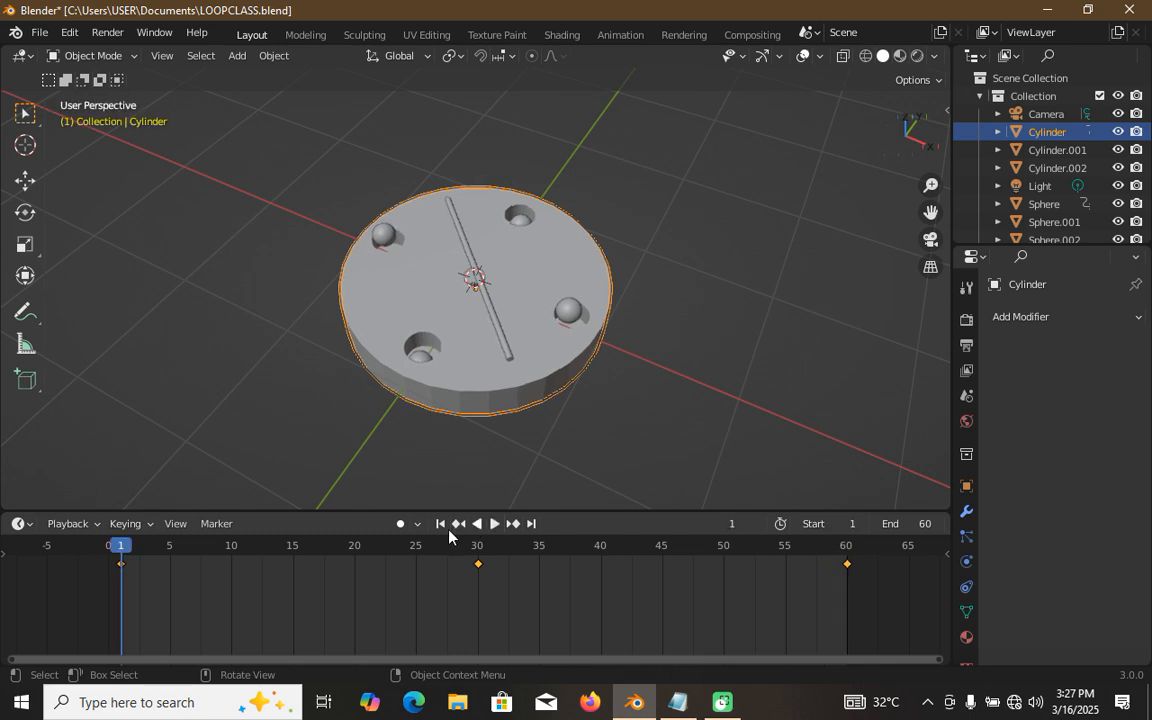